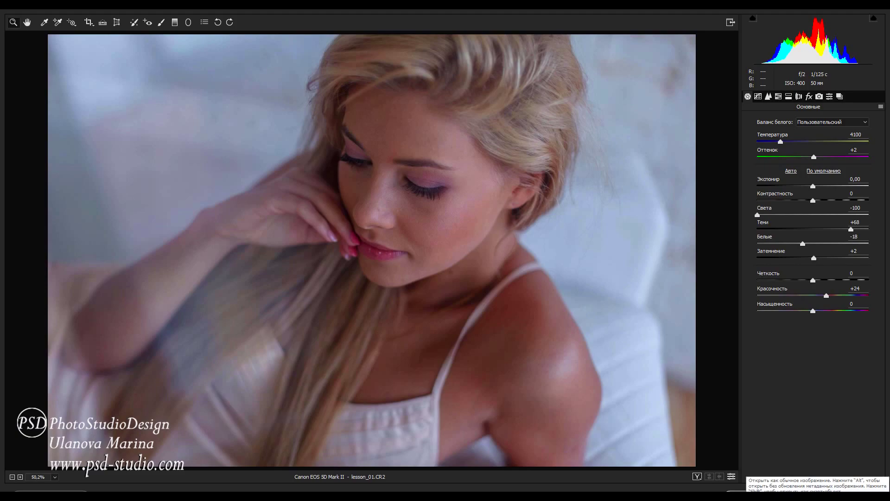
Open the developed raw photo lesson_01.CR2 as a regular image and duplicate its background layer.
click(741, 490)
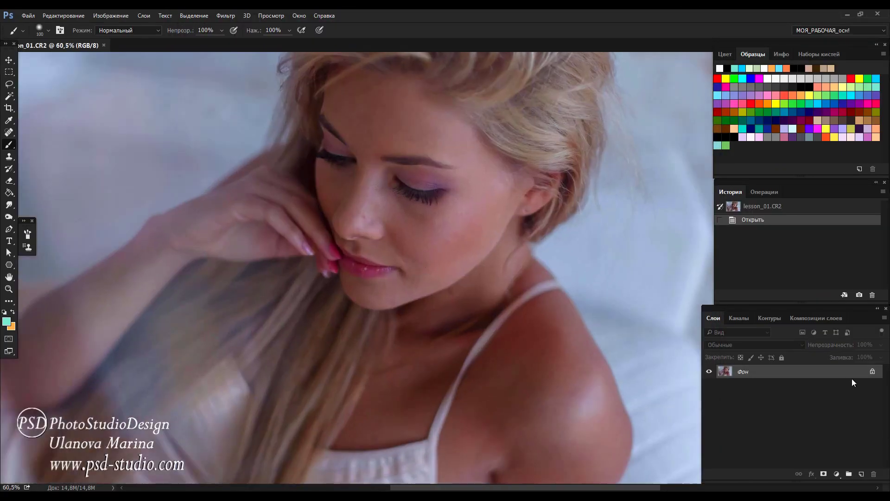
drag(844, 374, 861, 474)
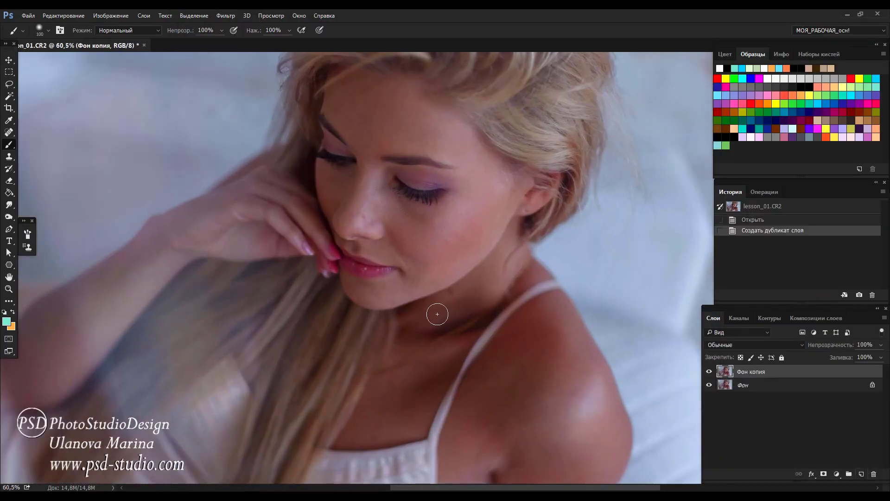
Remove the small skin blemishes on the nose of the duplicate layer with the content-aware Spot Healing Brush.
scroll(380, 260, up, 3)
key(j)
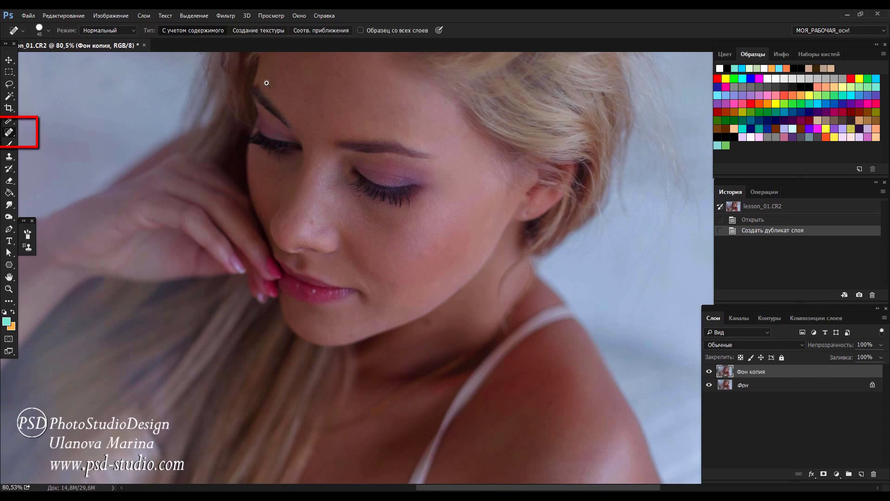
click(269, 180)
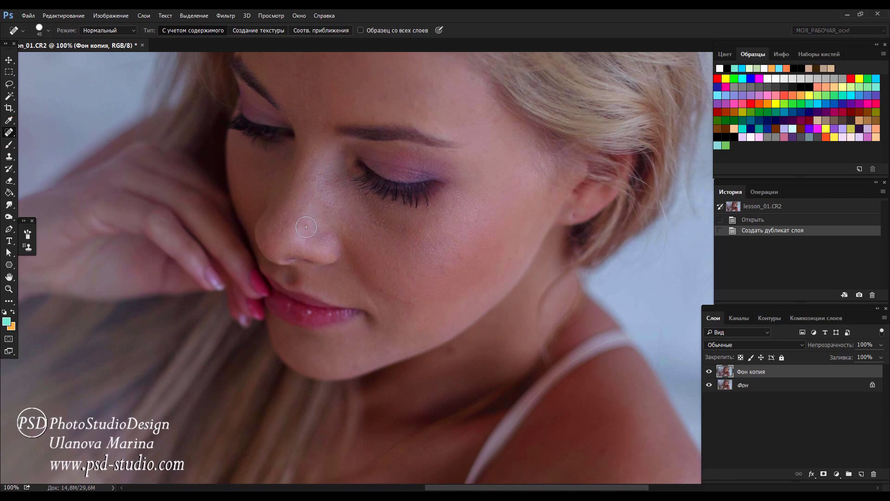
click(306, 228)
click(264, 233)
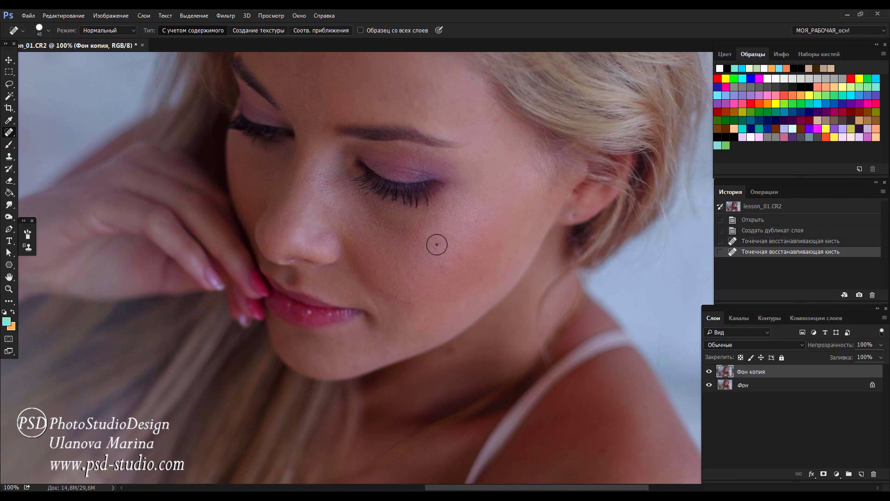
click(286, 222)
click(281, 212)
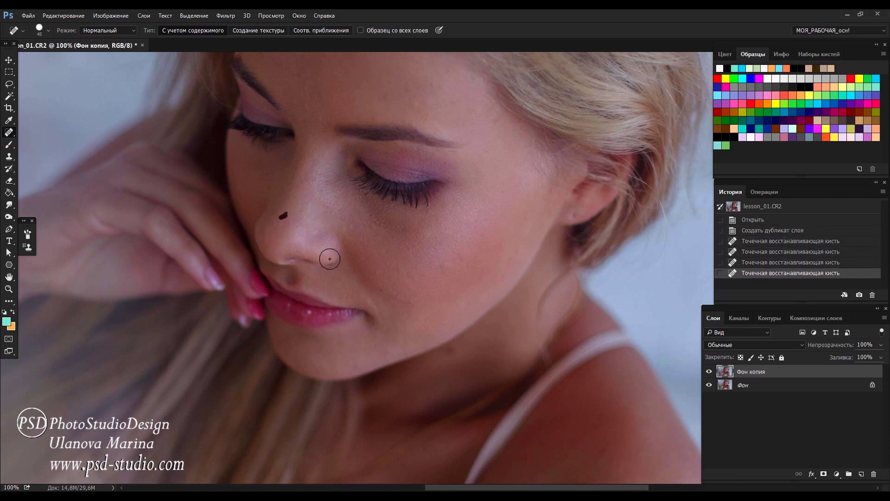
Heal the mole on the neck and the spots on the chin, cheek and side of the nose.
click(450, 353)
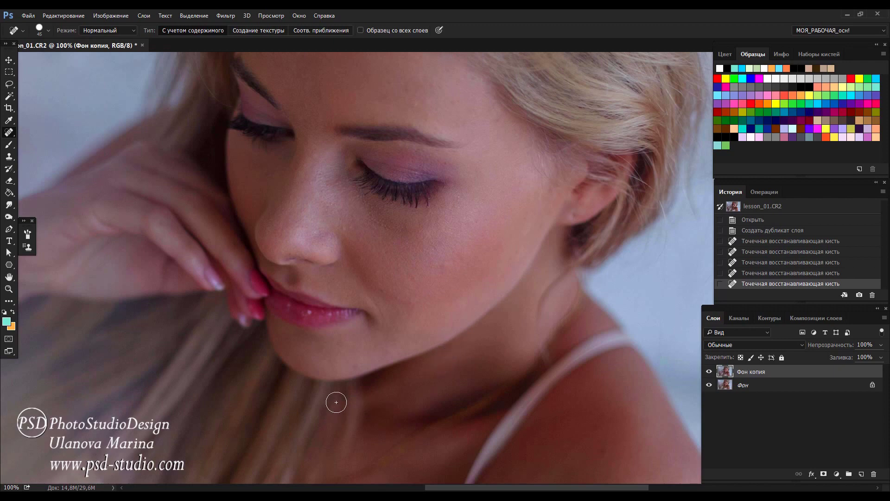
click(380, 357)
click(401, 296)
click(410, 277)
click(355, 257)
click(348, 227)
click(321, 202)
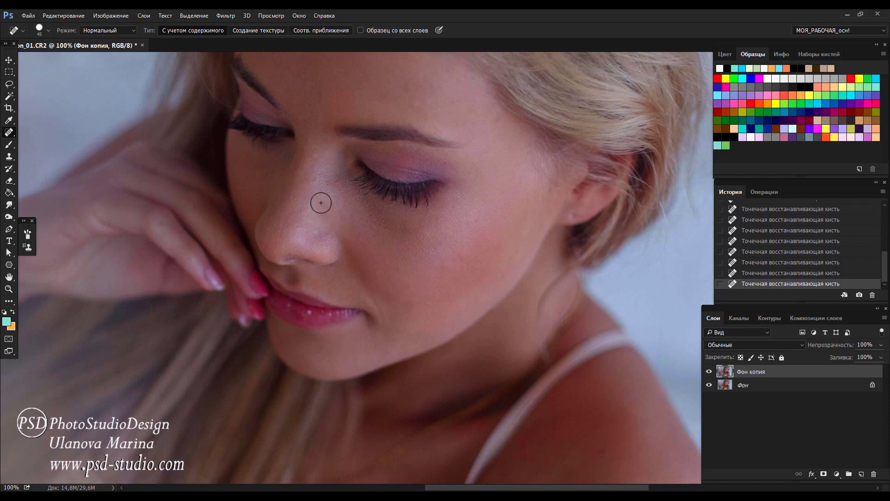
click(321, 192)
click(333, 213)
Heal the visible skin blemishes on the shoulder with the Spot Healing Brush.
scroll(348, 139, up, 2)
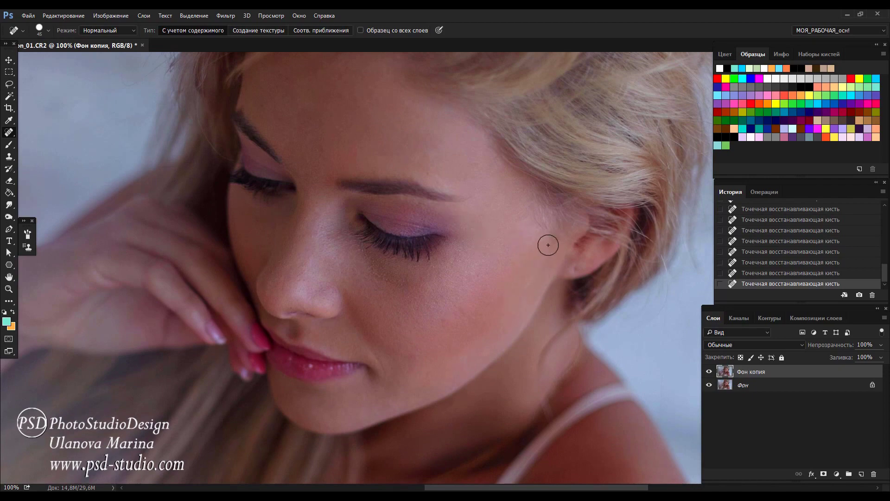
drag(341, 241, 297, 56)
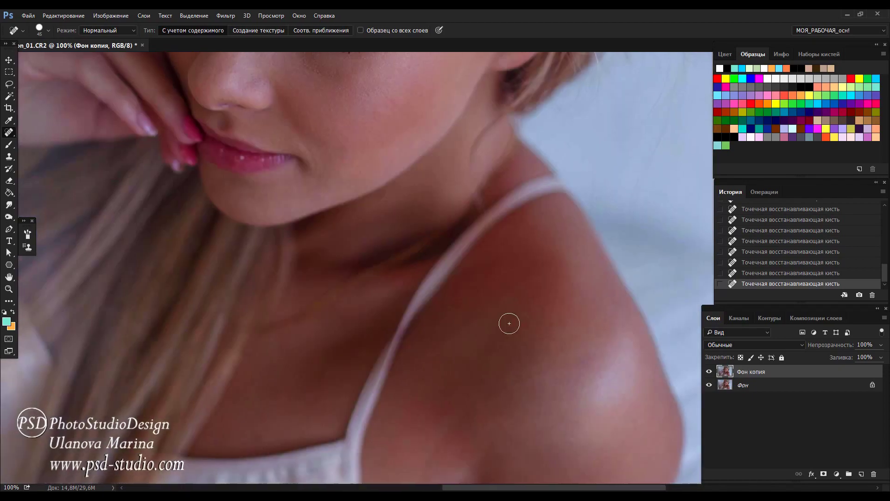
drag(508, 321, 494, 306)
drag(419, 79, 568, 403)
scroll(433, 332, up, 1)
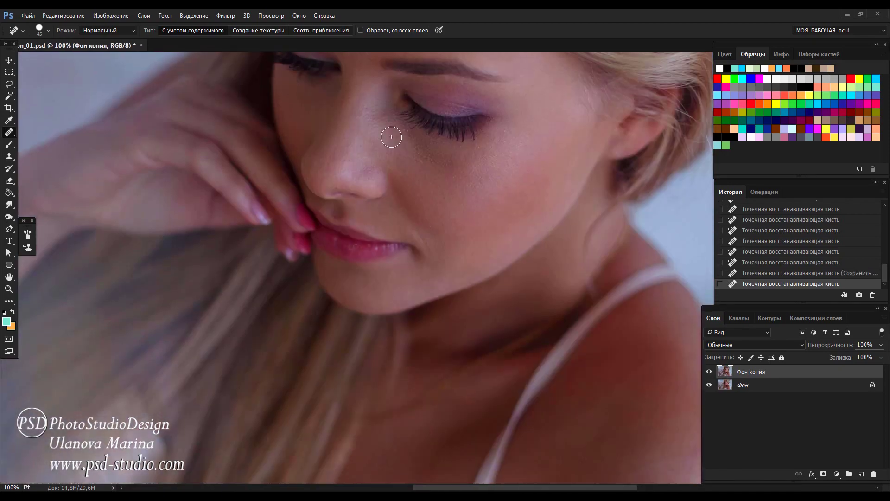
Clean up the bright specks on the lips and the spots just below them with the Spot Healing Brush.
click(352, 246)
click(335, 242)
click(343, 273)
click(343, 256)
drag(429, 207, 406, 250)
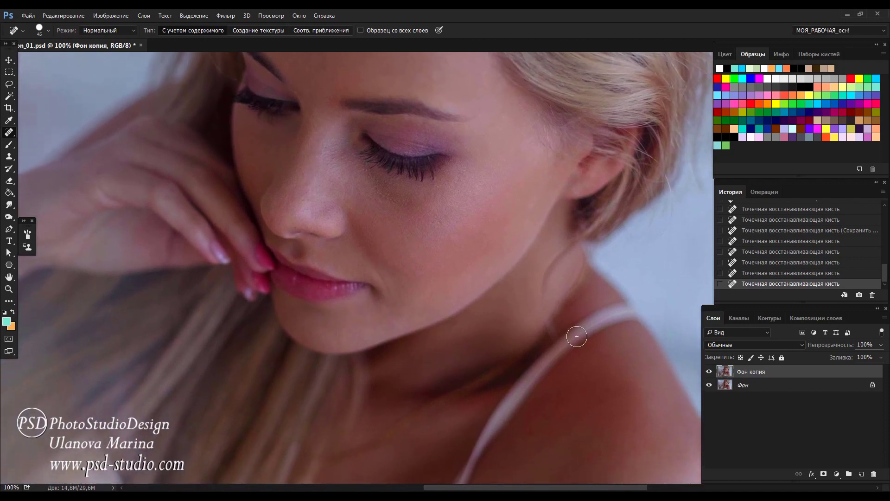
Duplicate the retouched layer and open the new copy in the Liquify filter.
drag(831, 372, 861, 473)
alt+click(430, 253)
drag(431, 259, 383, 210)
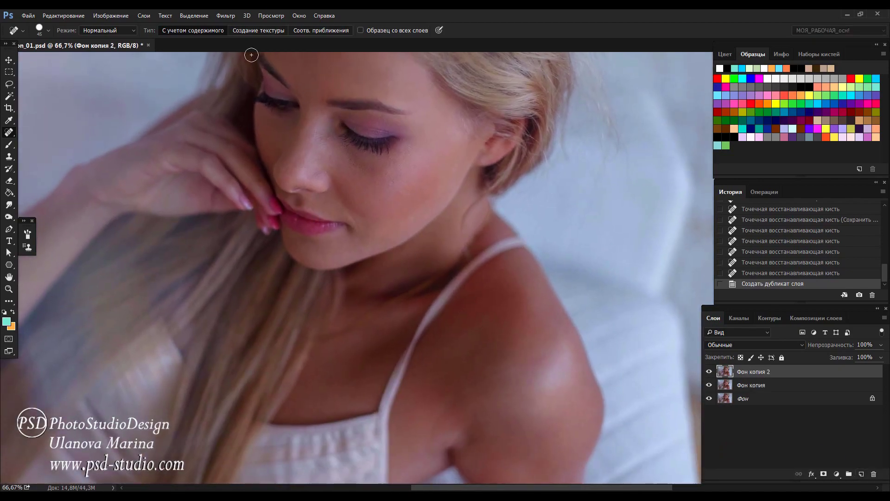
click(233, 16)
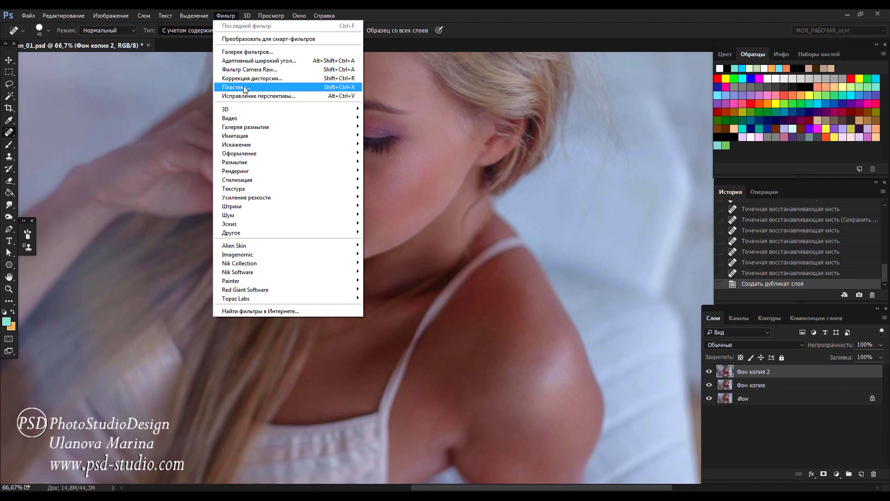
click(246, 87)
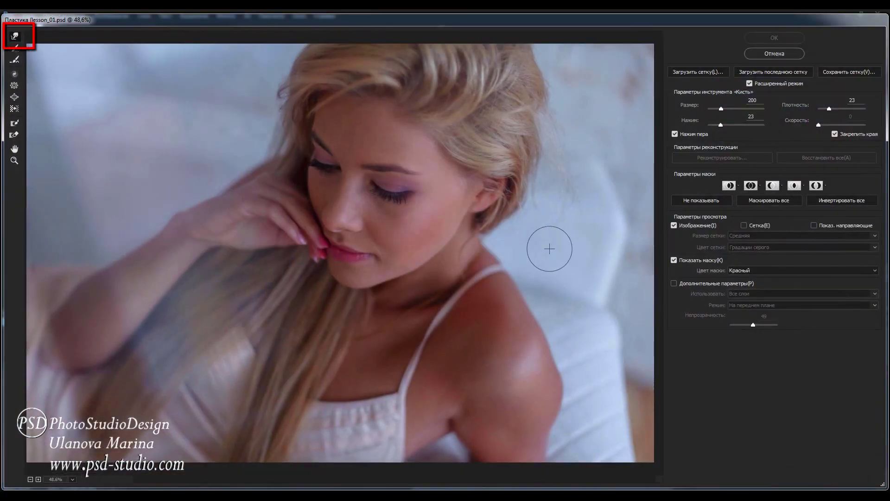
Enlarge the Forward Warp brush to 700 and push the outer contour of the shoulder and upper arm inward.
key(bracketright)
key(bracketright)
key(bracketright)
key(bracketright)
key(bracketright)
key(bracketright)
key(bracketright)
key(bracketright)
key(bracketright)
key(bracketright)
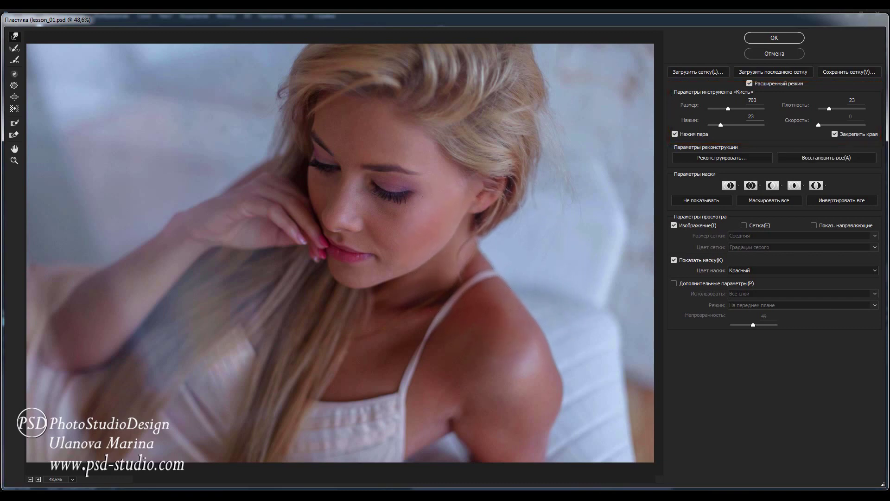
mouse_move(566, 397)
mouse_down()
mouse_move(547, 450)
mouse_move(559, 388)
mouse_up()
Reduce the Forward Warp brush to 400 and push in the outer contour of the hair at the back of the head.
key(bracketleft)
key(bracketleft)
key(bracketleft)
key(bracketleft)
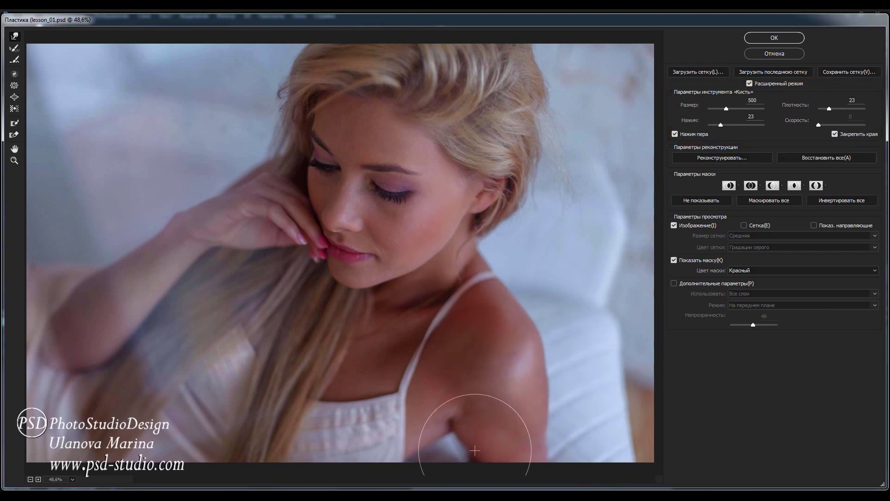
key(bracketleft)
key(bracketleft)
key(bracketleft)
key(bracketleft)
key(bracketleft)
key(bracketleft)
key(bracketleft)
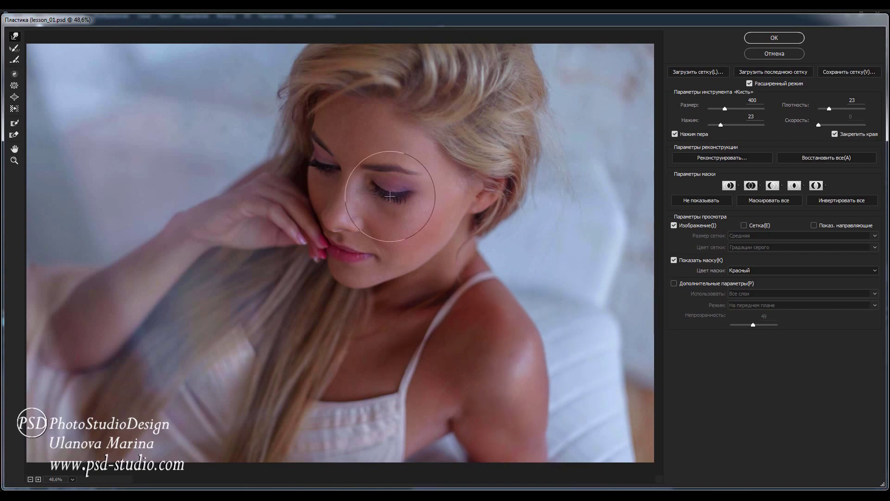
drag(535, 118, 533, 126)
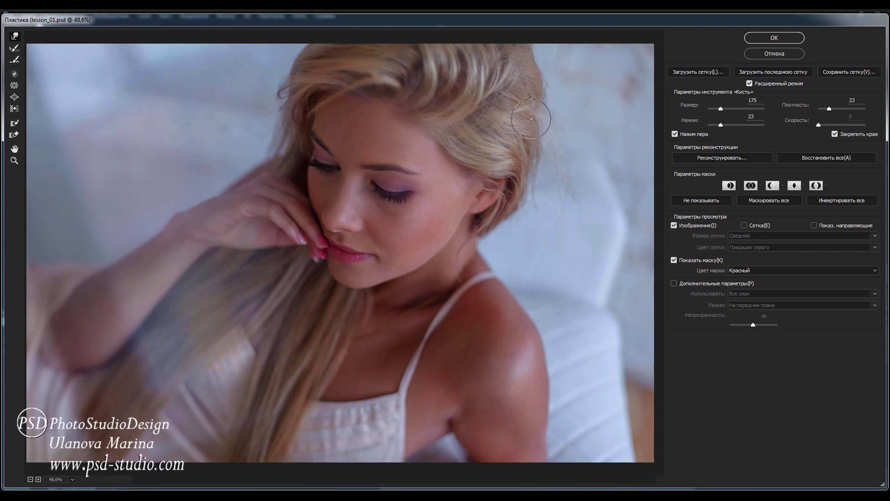
Choose the Push Left tool with brush size 500, apply the Liquify reshaping and compare the layer before and after.
click(15, 109)
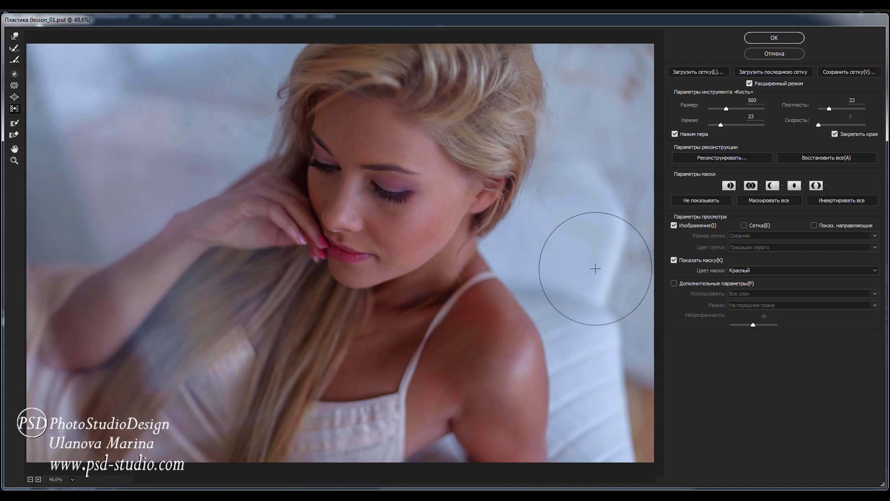
click(761, 40)
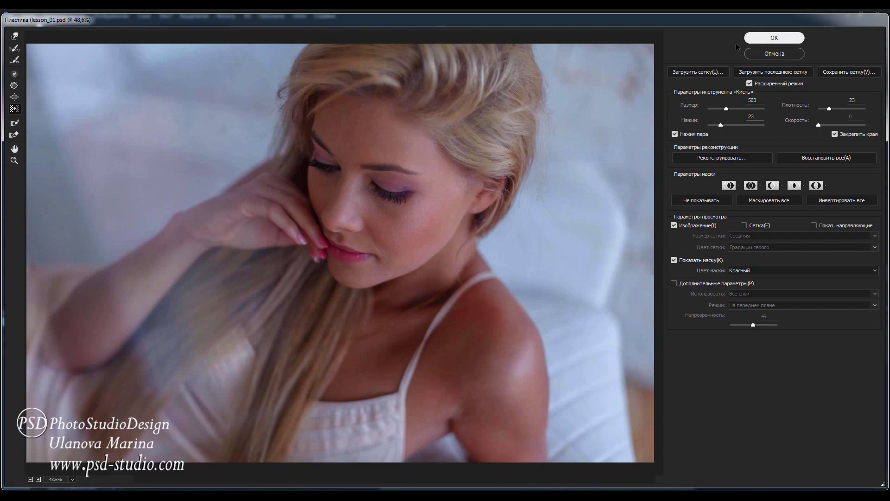
click(709, 371)
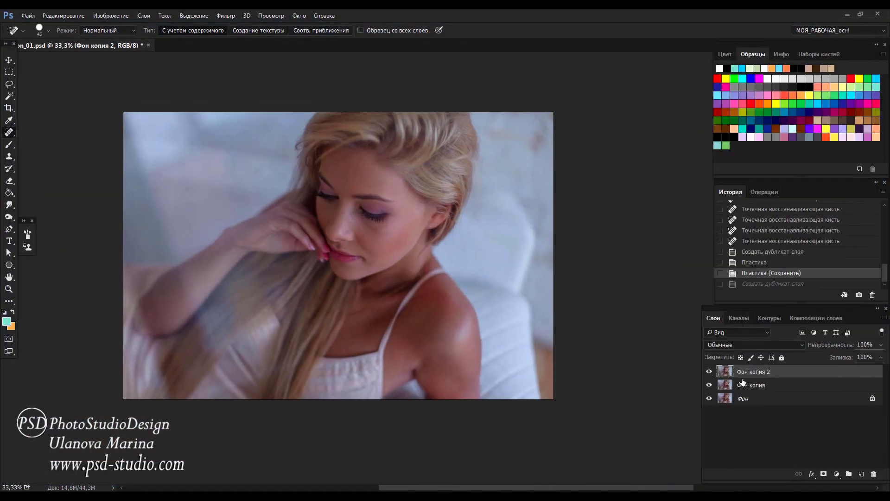
Load the Blue channel as a selection.
click(744, 320)
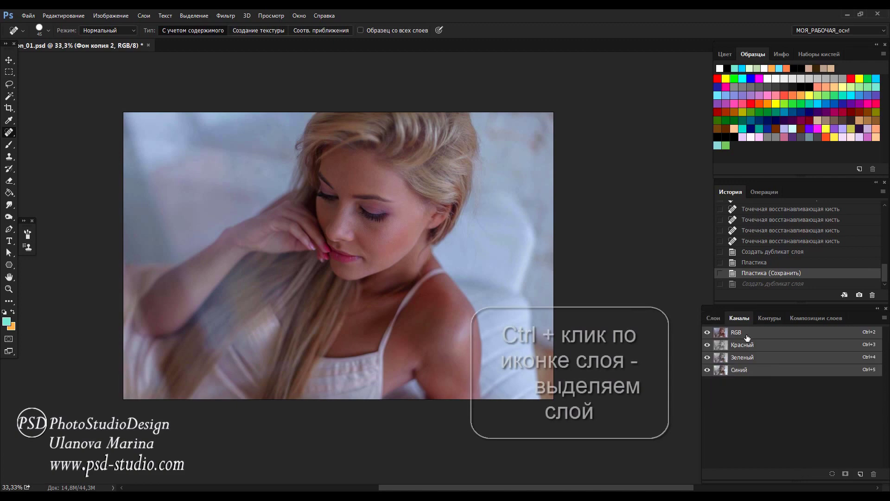
click(740, 370)
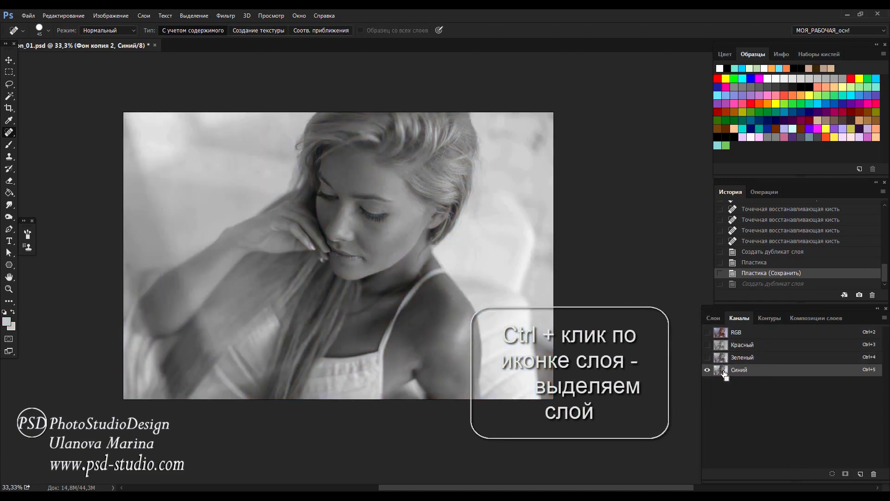
ctrl+click(724, 373)
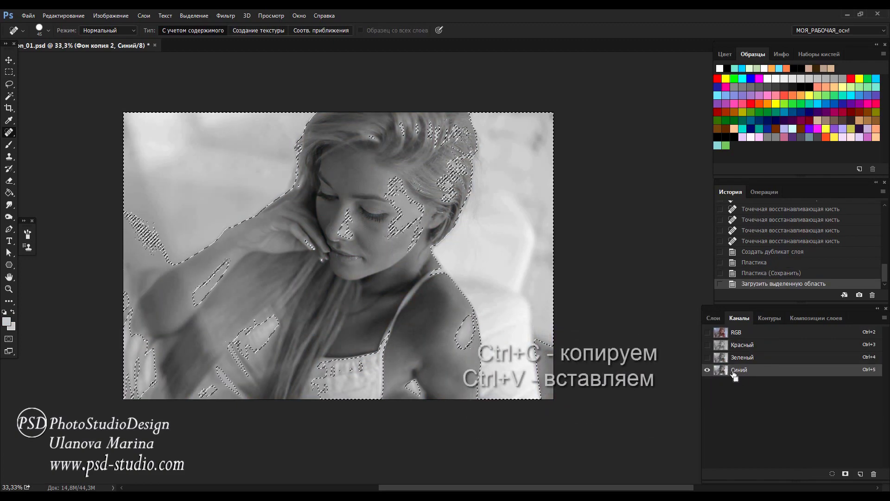
Restore the RGB composite and copy the selected light areas of the liquified layer onto a new layer.
click(747, 333)
click(715, 319)
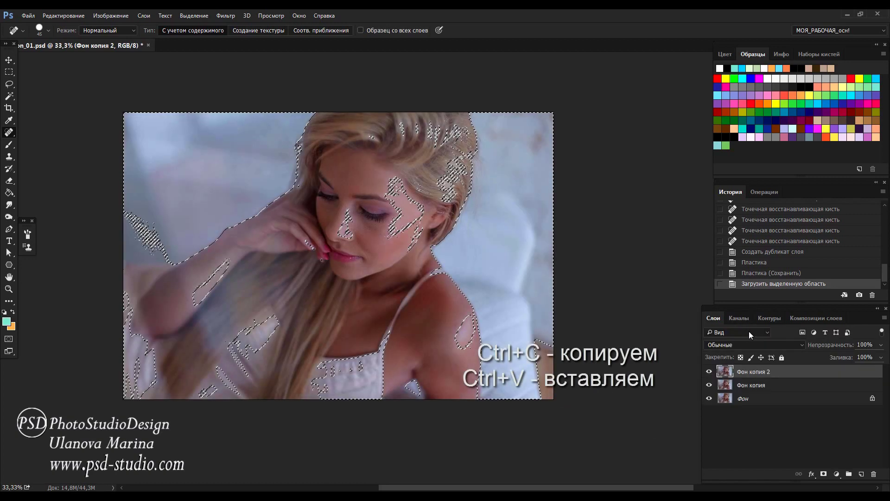
key(ctrl+c)
key(ctrl+v)
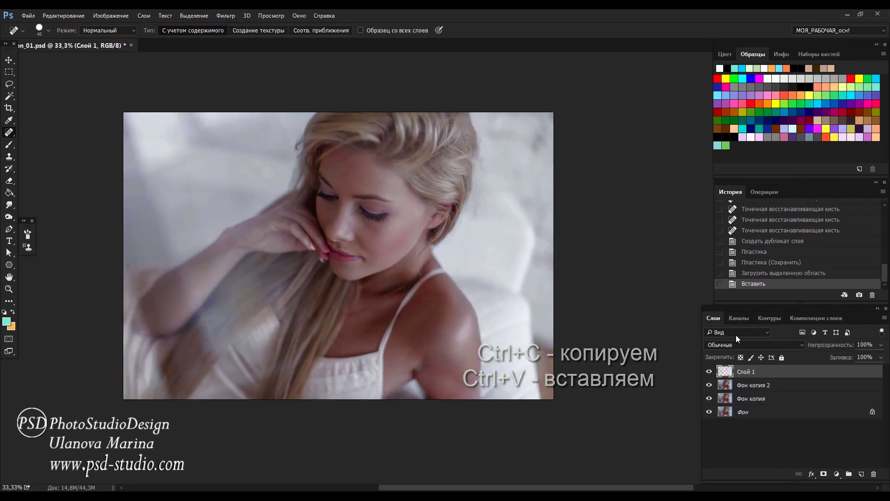
Set the pasted layer's opacity to 43% and toggle its visibility to compare the effect.
drag(839, 346, 825, 348)
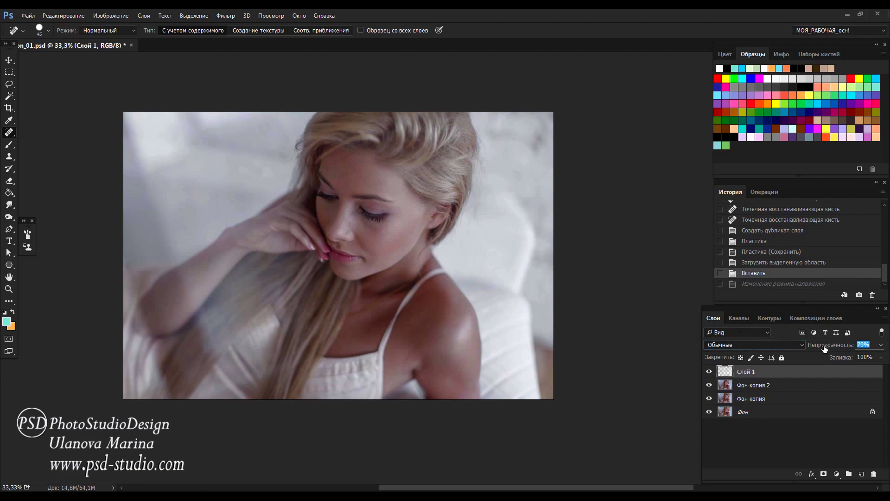
text(53)
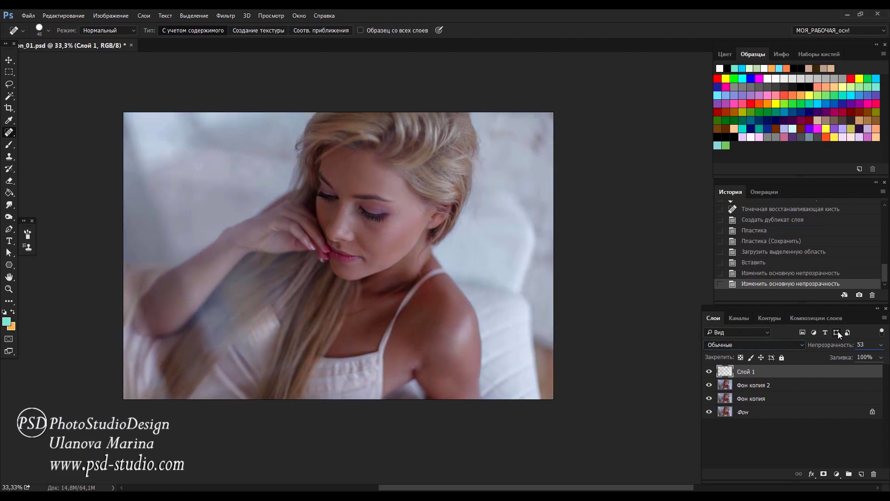
key(BackSpace)
key(BackSpace)
text(43)
key(Return)
click(713, 372)
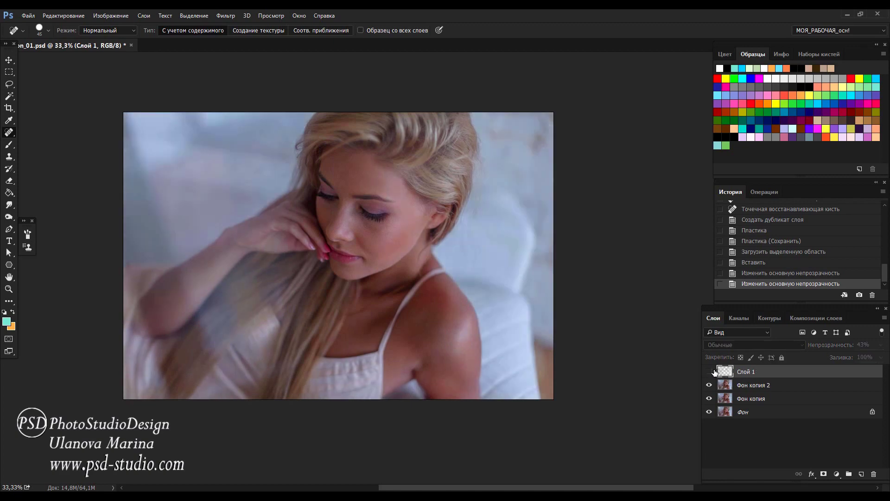
click(713, 372)
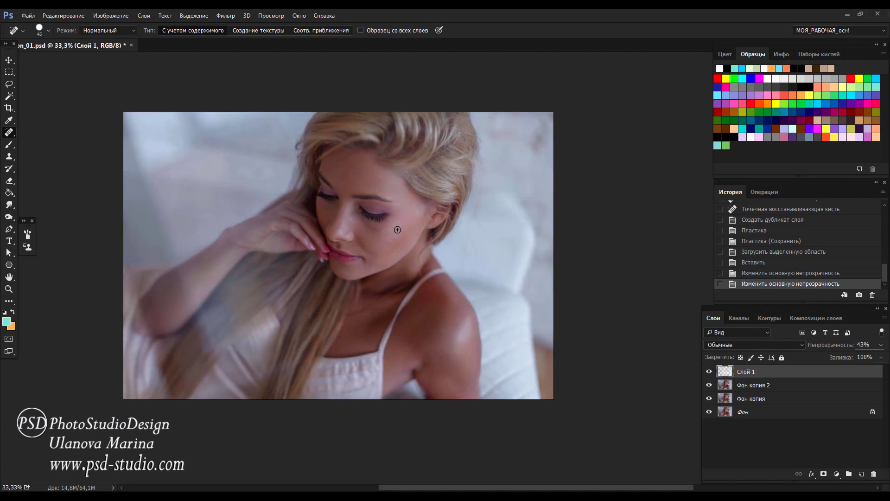
Stamp all visible layers into a new merged layer and save the document.
key(ctrl+shift+alt+e)
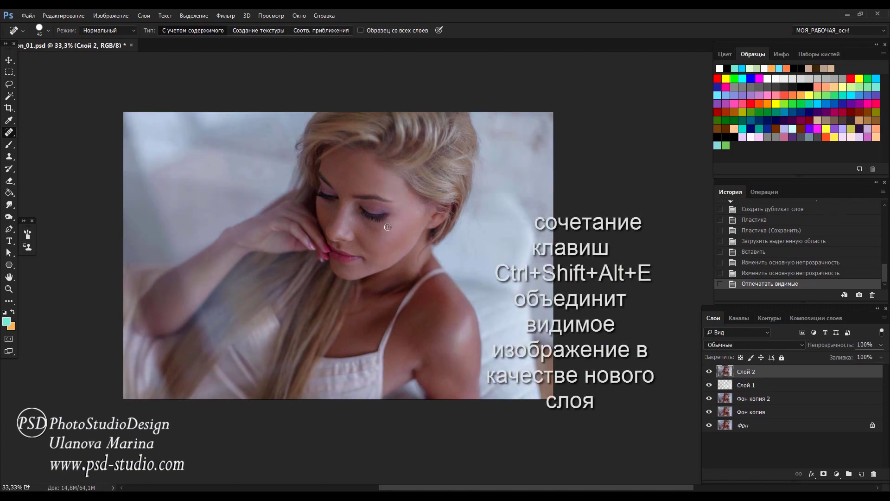
key(ctrl+s)
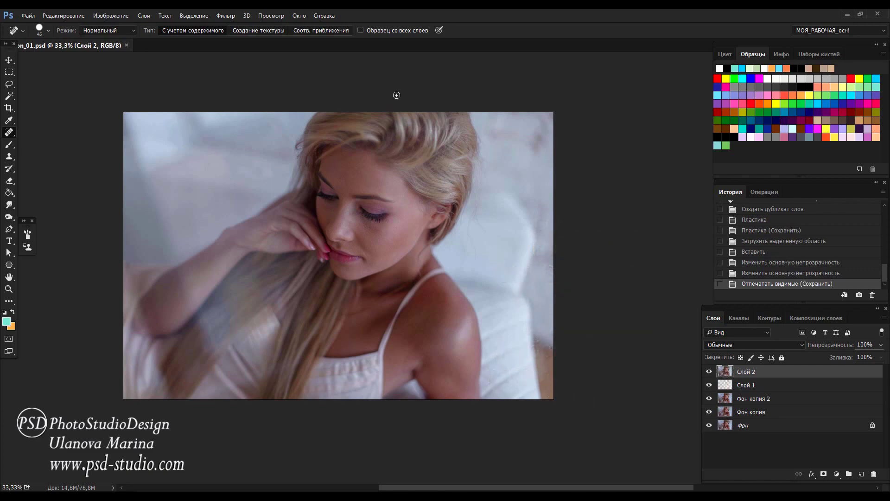
key(ctrl+plus)
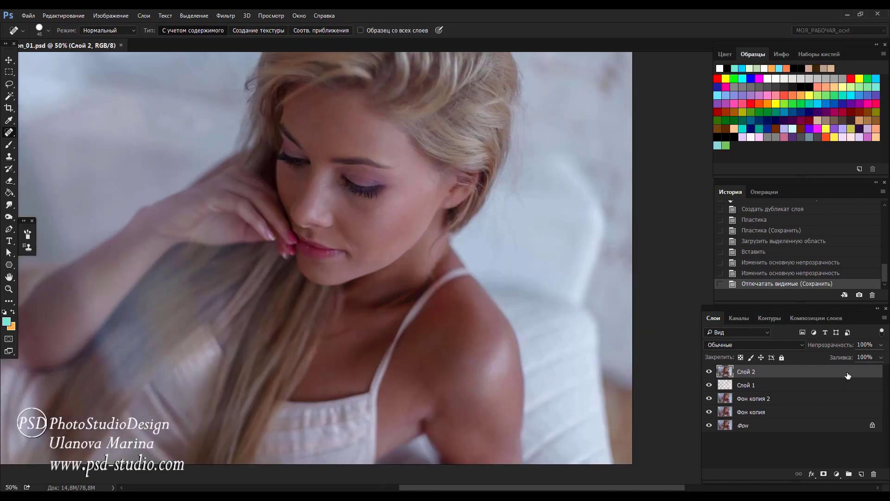
Duplicate the merged layer, hide the duplicate and make the original merged layer active.
drag(848, 375, 860, 473)
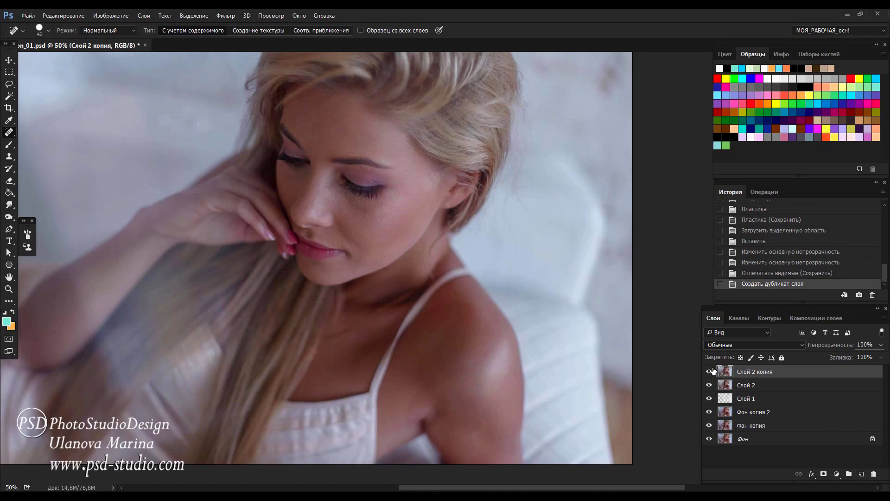
click(708, 372)
click(756, 385)
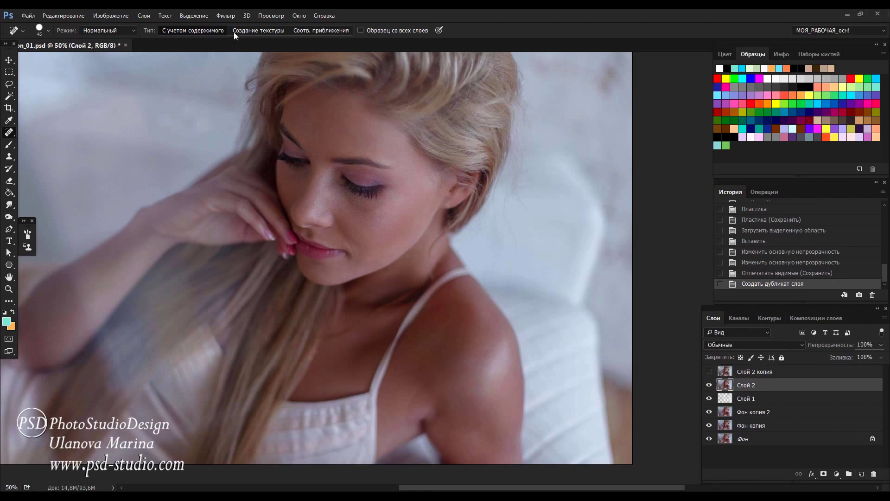
Apply a Gaussian Blur with a radius of 7.8 pixels to the merged layer "Слой 2".
click(226, 16)
mouse_move(247, 162)
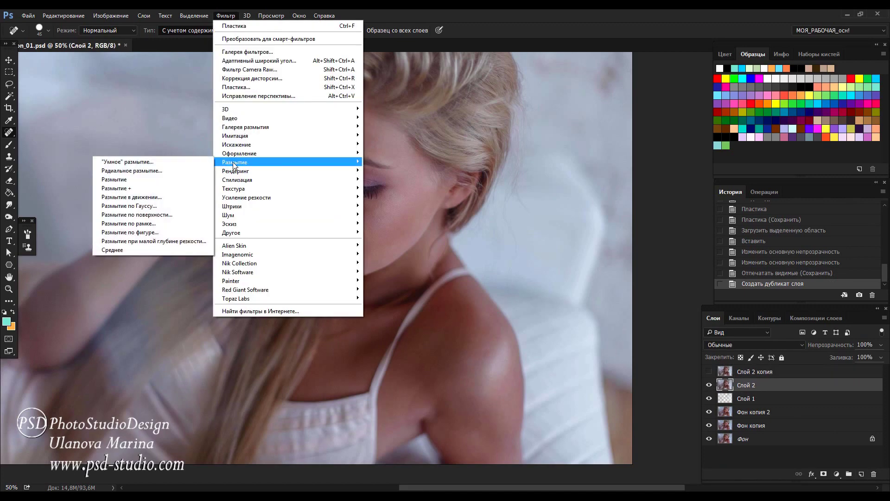
click(165, 205)
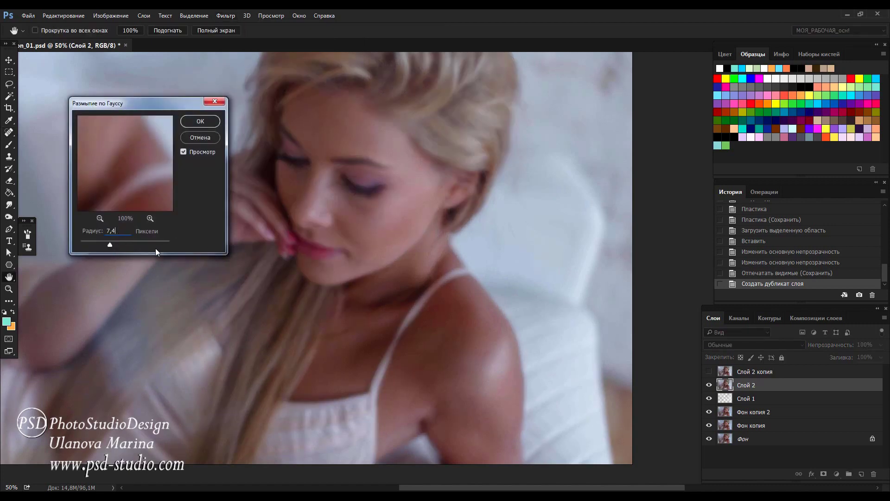
text(7,8)
key(Return)
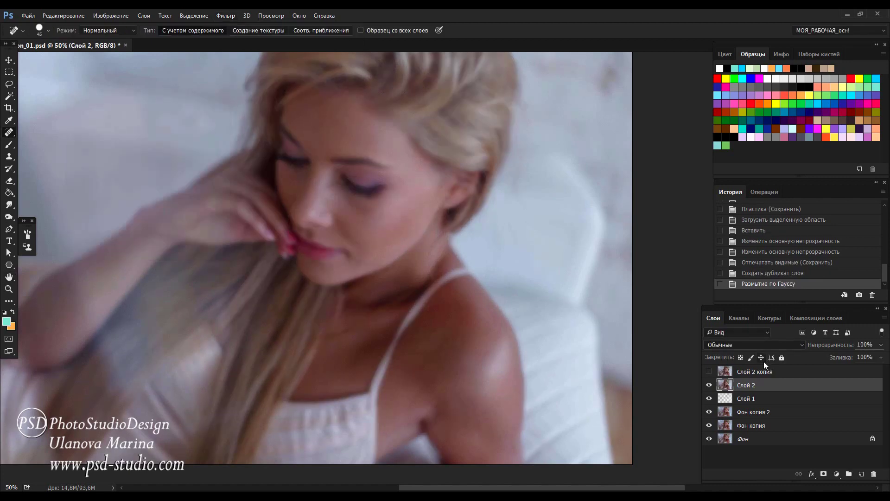
Set the blurred layer's blending mode to Darken (Затемнение) and its opacity to 53%.
click(802, 344)
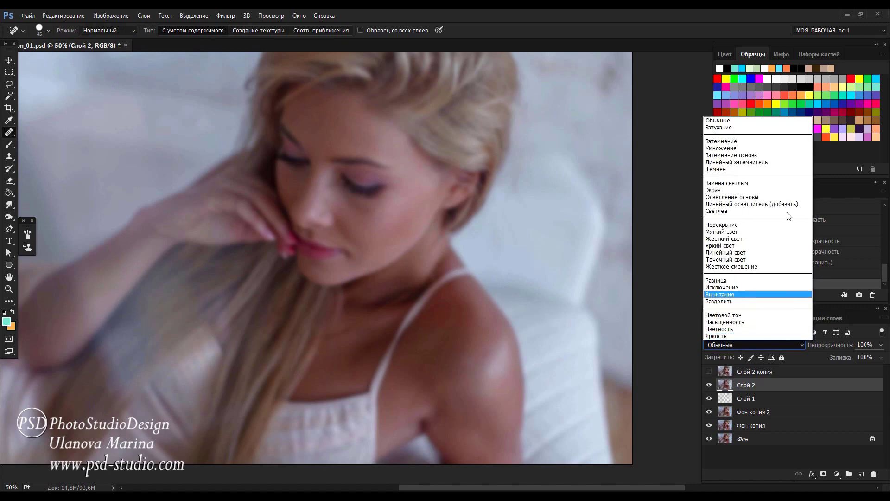
click(737, 141)
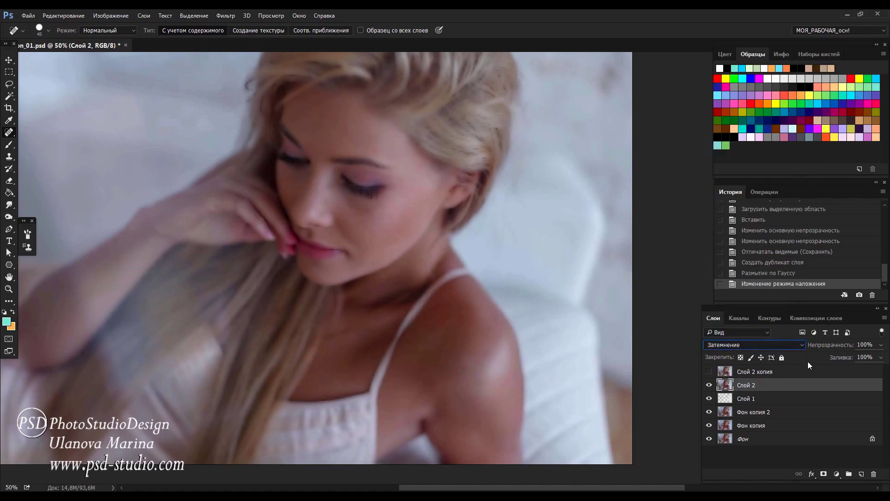
click(877, 344)
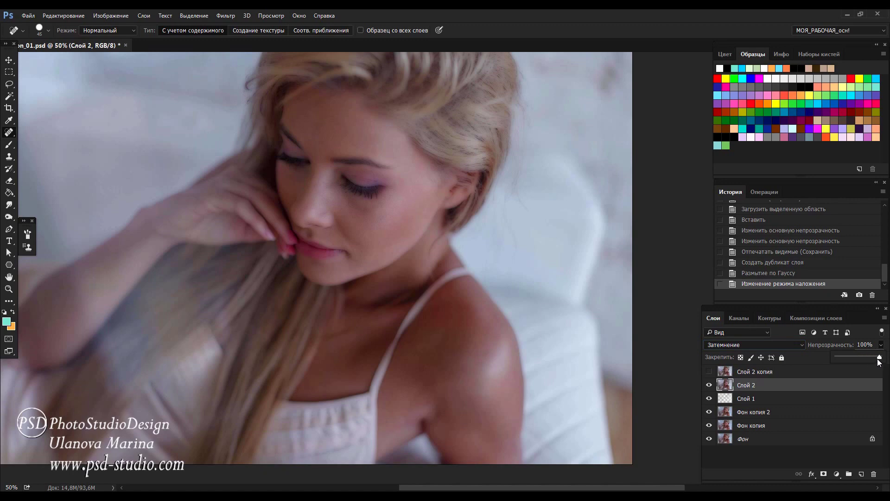
drag(879, 362, 811, 310)
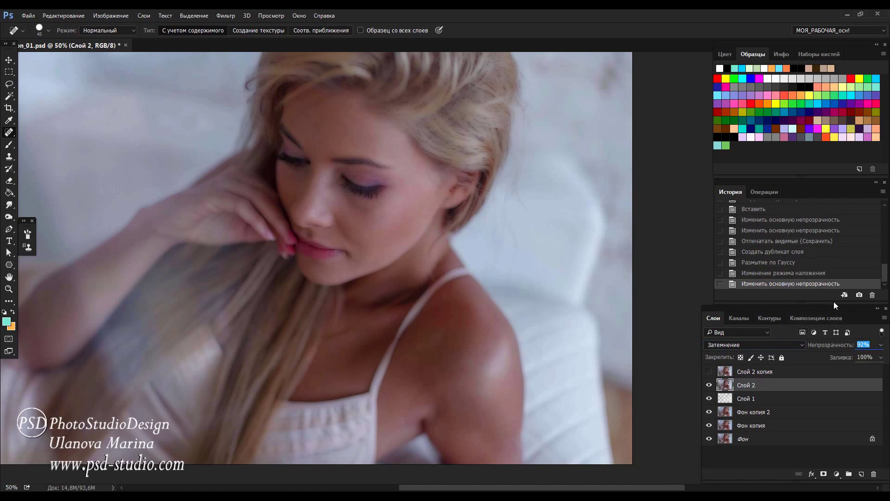
text(53)
key(Return)
Duplicate the blurred layer with its mode set to Lighten (Замена светлым), and delete the hidden sharp copy.
drag(859, 388, 861, 473)
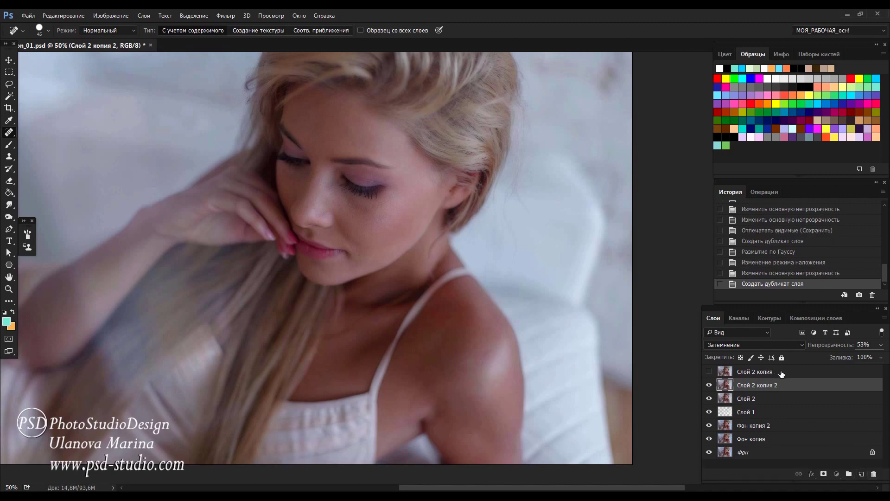
click(782, 372)
key(Delete)
click(794, 346)
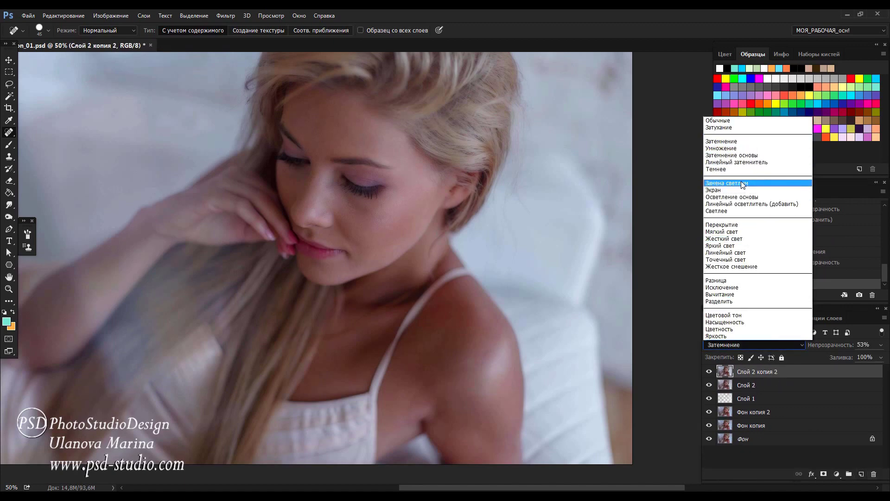
click(744, 184)
Group the two blurred layers and hide the group behind a black layer mask.
shift+click(761, 384)
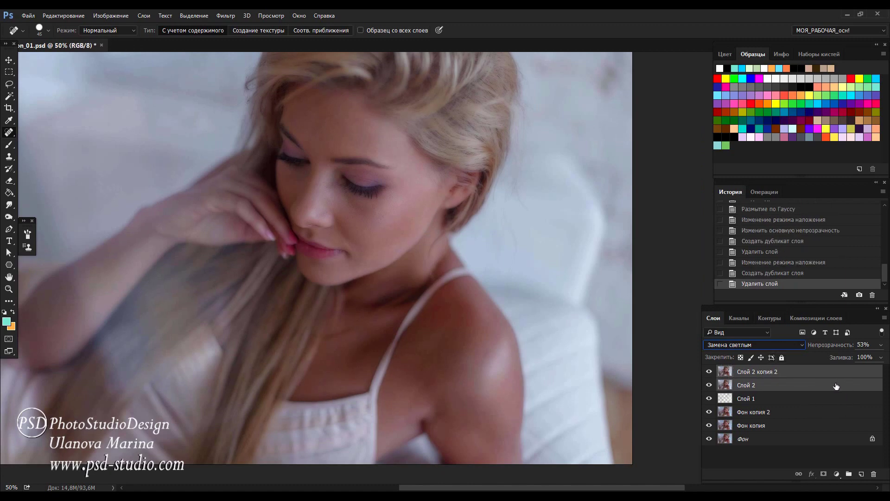
drag(835, 385, 850, 470)
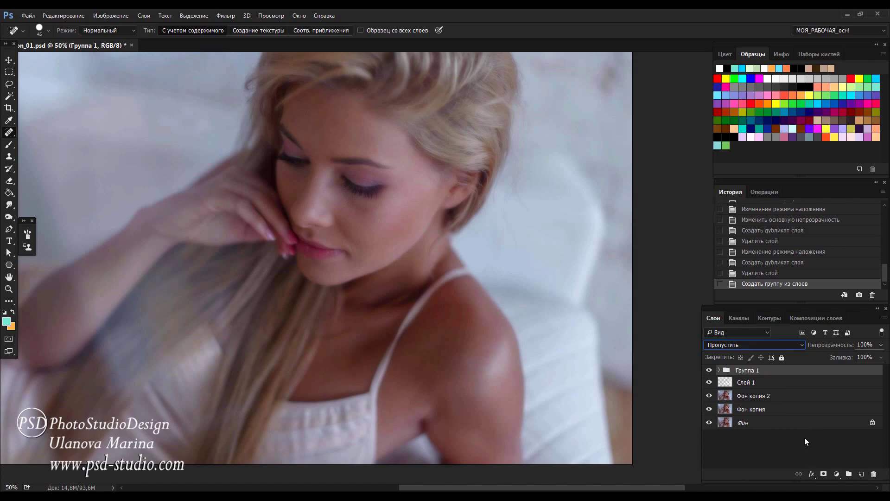
alt+click(823, 474)
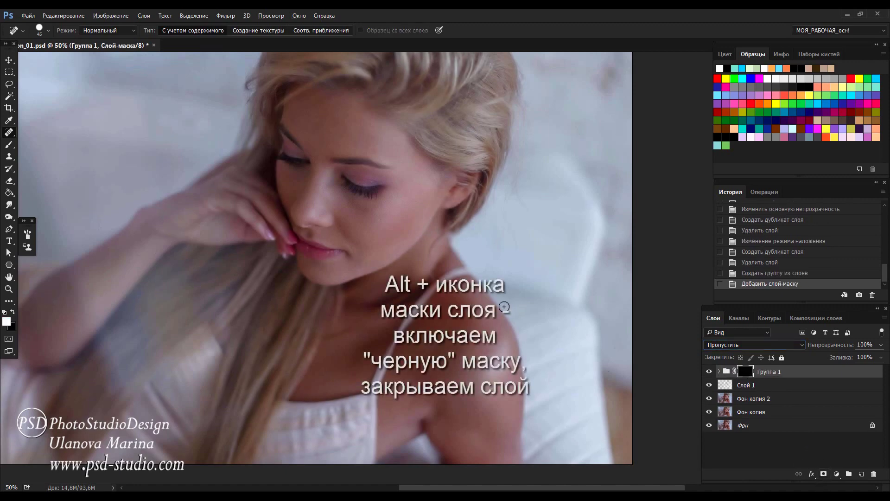
Paint white on the group's mask with a soft 100-pixel brush over the face and body skin to reveal the smoothing.
key(b)
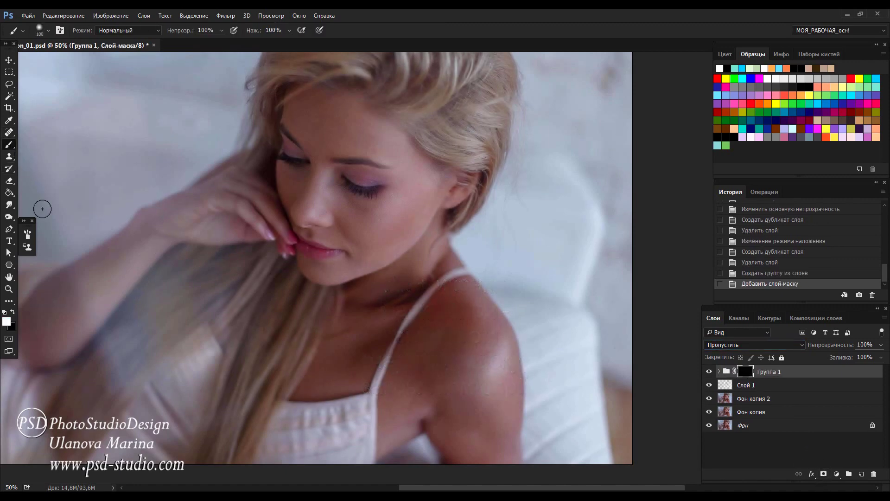
click(29, 225)
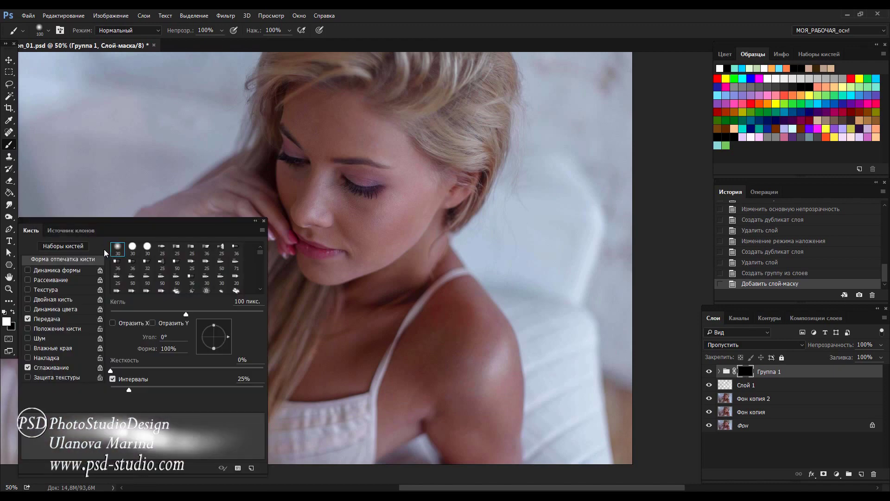
click(256, 222)
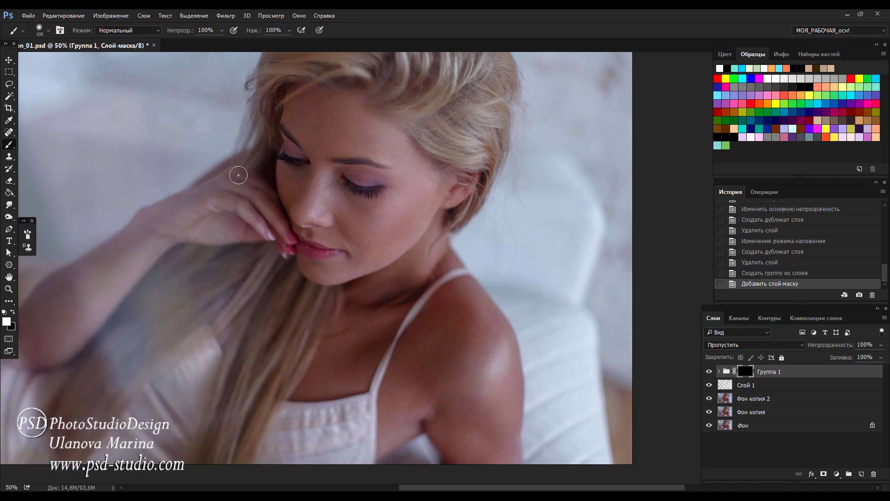
drag(322, 237, 382, 206)
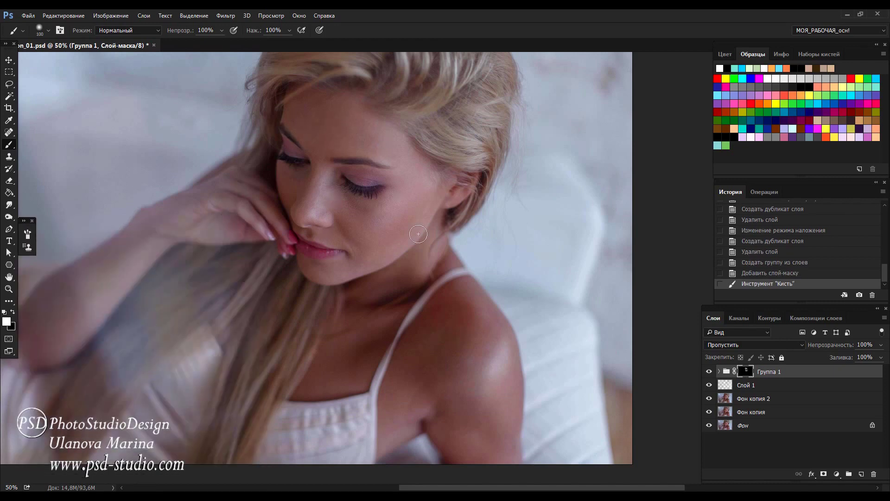
click(383, 206)
click(473, 370)
click(325, 367)
key(ctrl+plus)
click(315, 231)
mouse_move(315, 230)
mouse_down()
mouse_move(327, 228)
mouse_move(310, 174)
mouse_up()
click(310, 174)
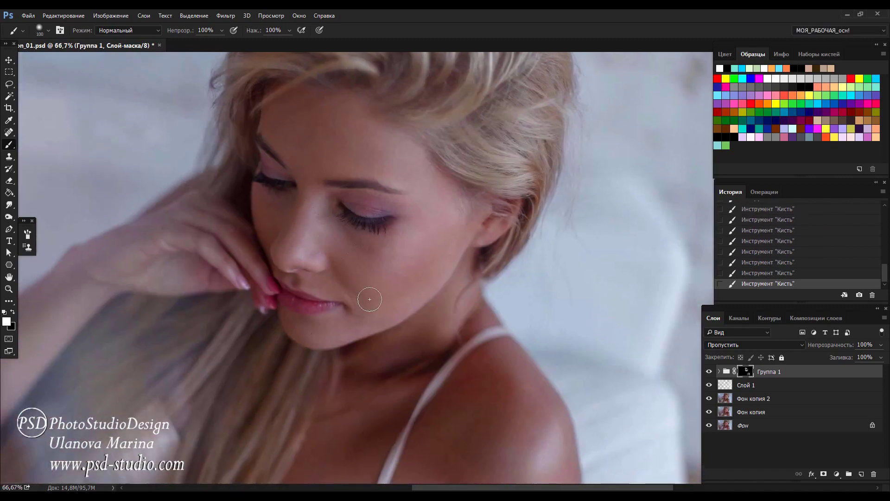
Lower the smoothing group's opacity to 55% and stamp all visible layers into a new layer.
drag(840, 349, 819, 349)
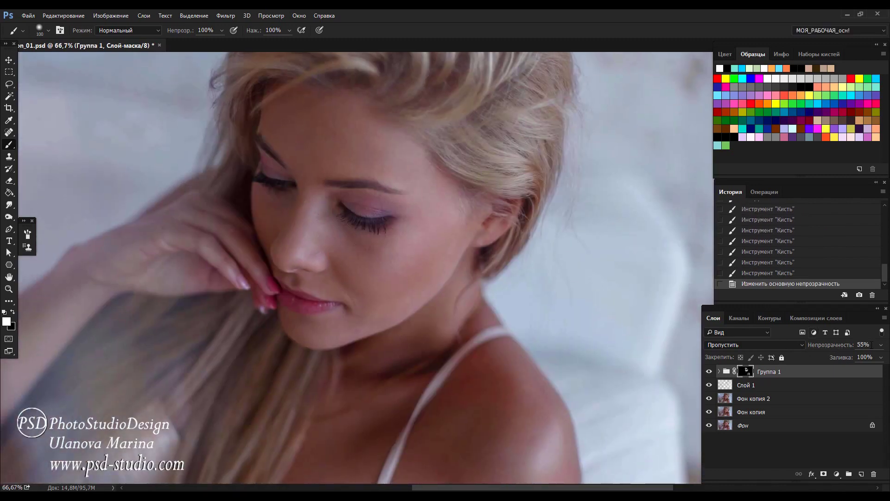
key(ctrl+minus)
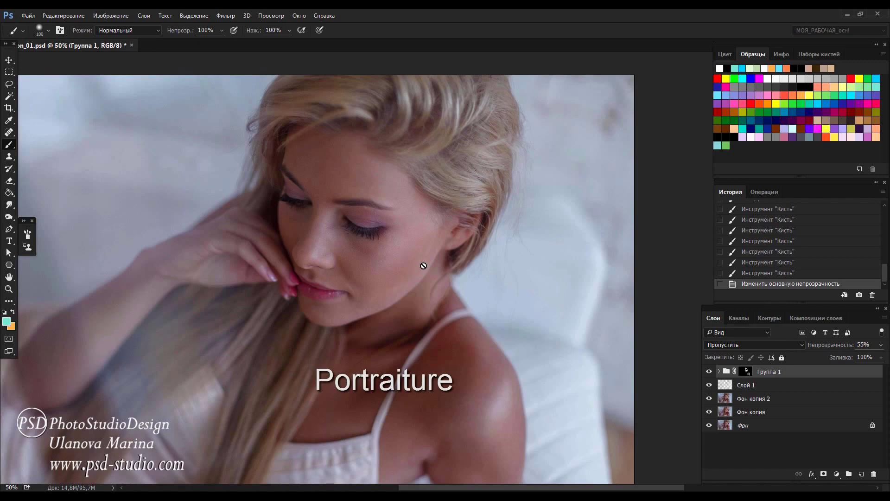
key(ctrl+shift+alt+e)
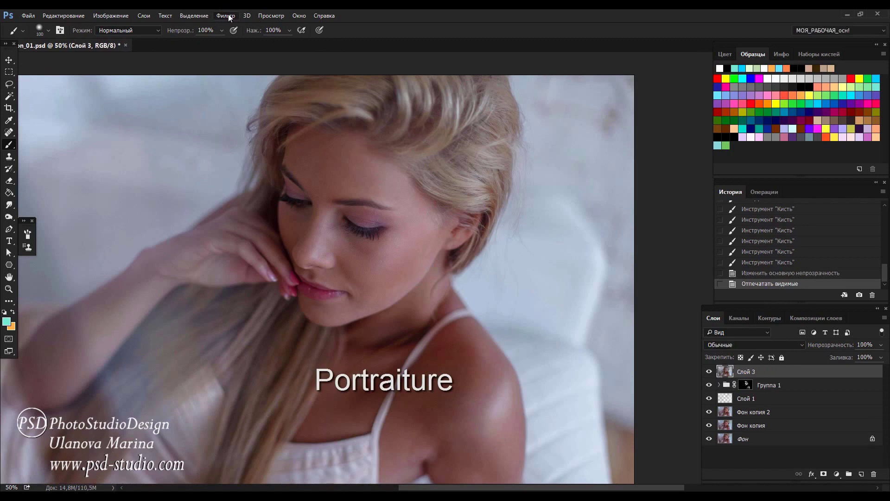
Apply the Imagenomic Portraiture filter twice to the stamped layer with Create Transparency Mask enabled, and toggle the layer's visibility to compare.
click(227, 16)
mouse_move(267, 253)
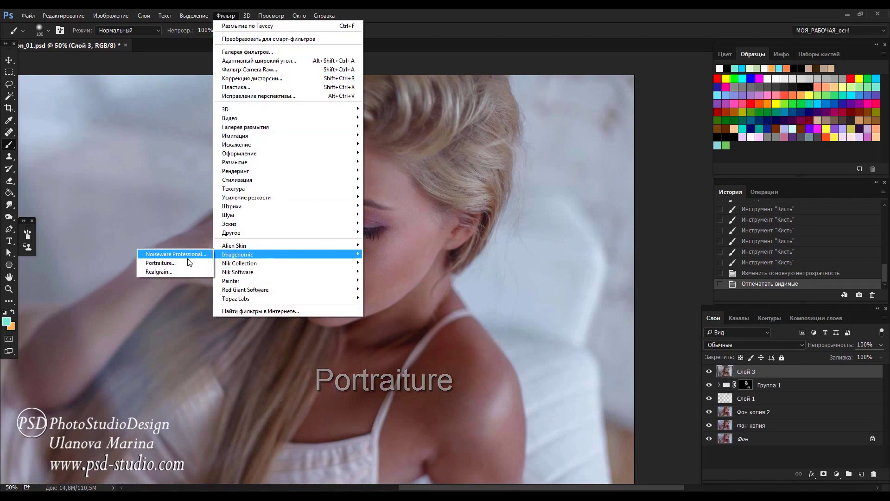
click(182, 264)
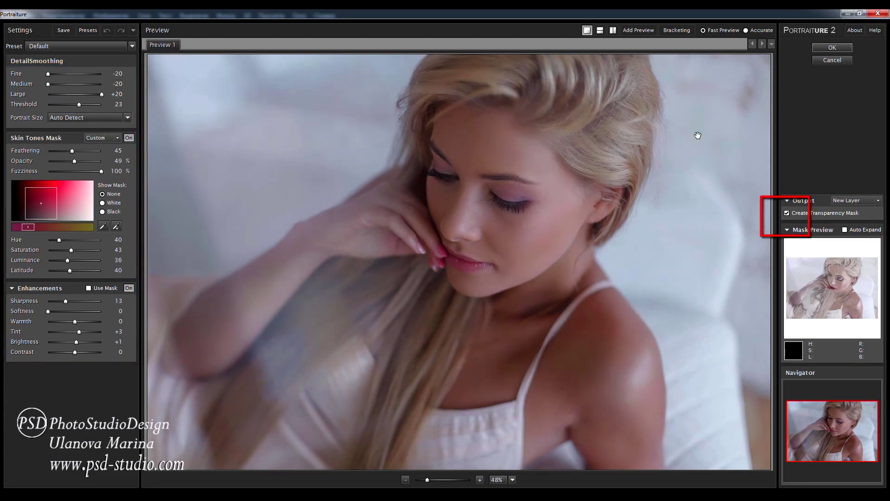
click(832, 47)
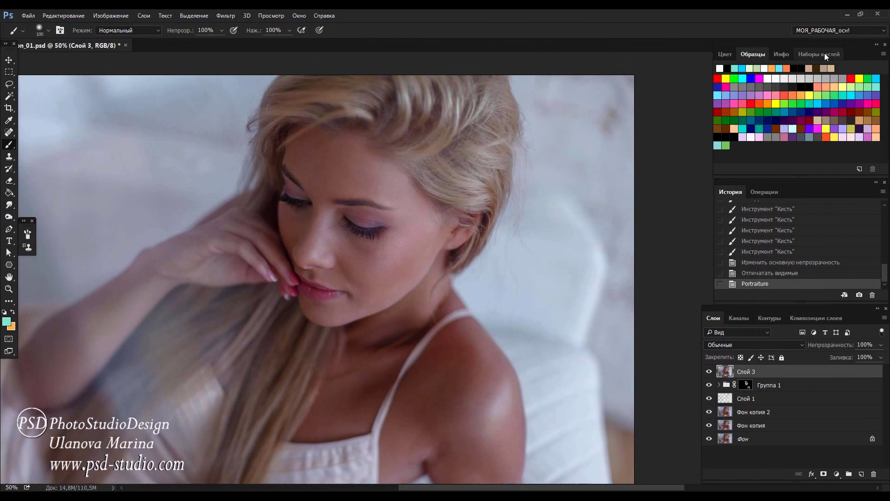
key(ctrl+f)
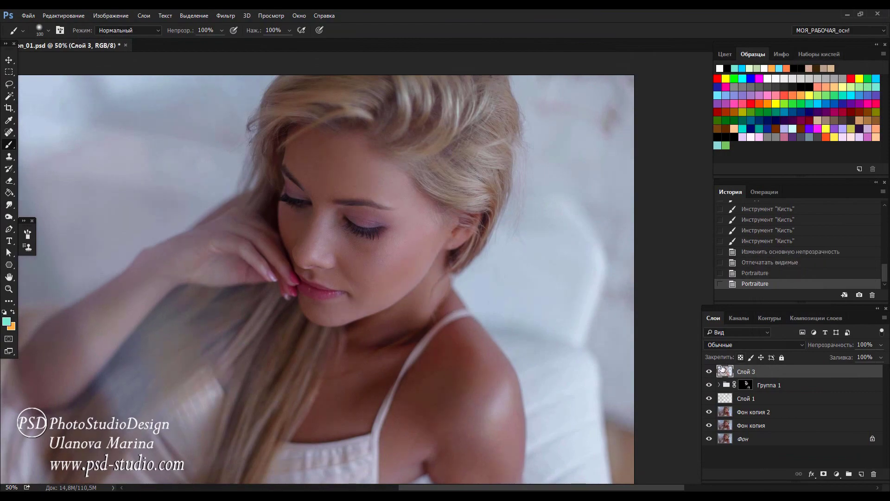
click(710, 372)
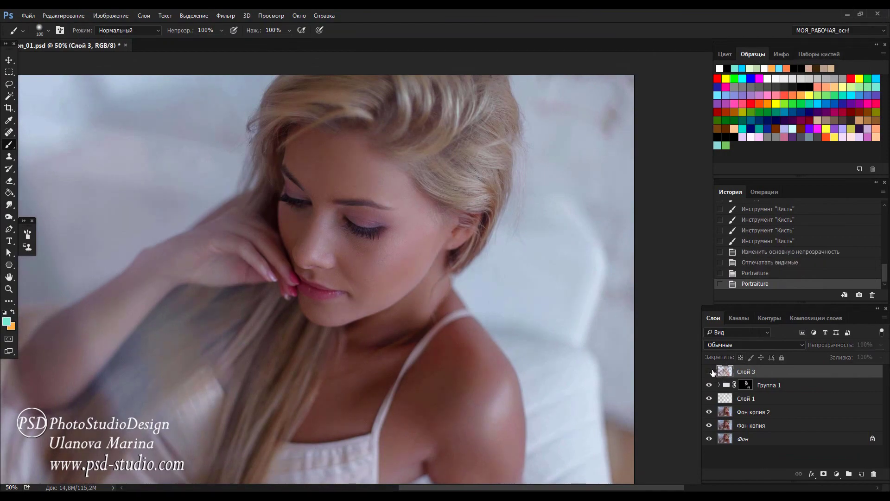
click(711, 372)
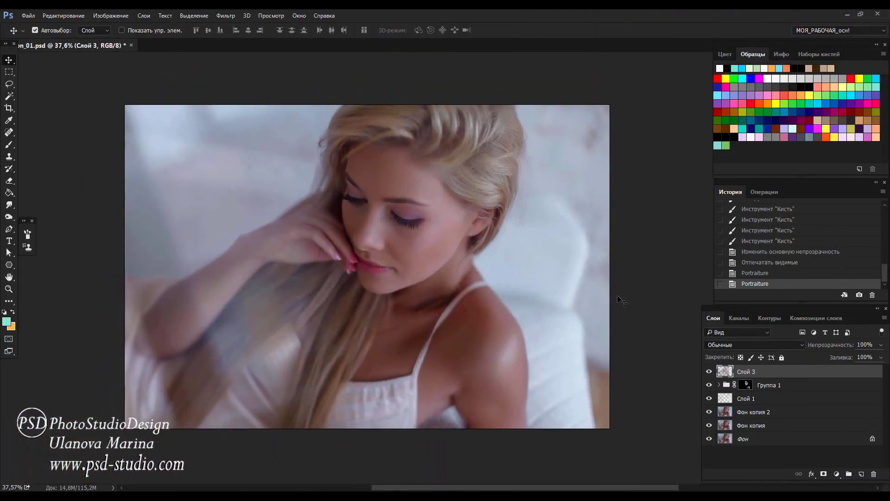
Stamp the visible layers into a new layer and add a Soft Light layer filled with 50% gray above it.
key(ctrl+shift+alt+e)
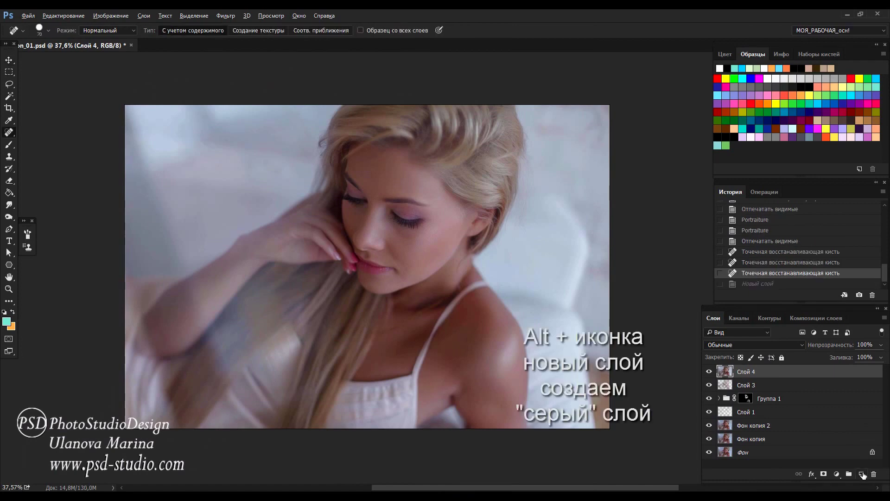
alt+click(862, 474)
click(549, 268)
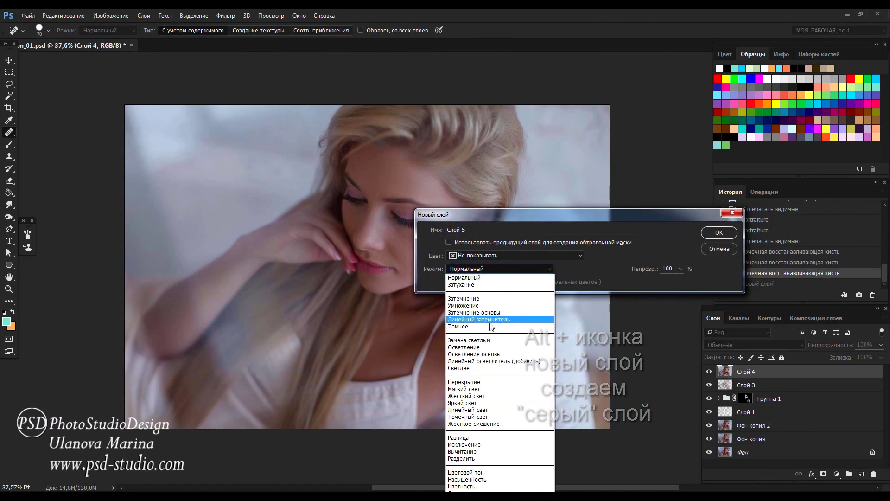
click(478, 389)
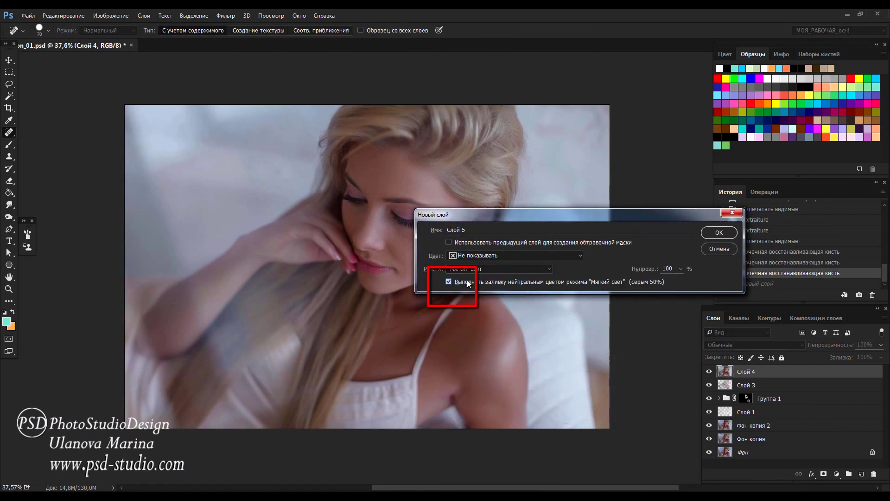
click(717, 232)
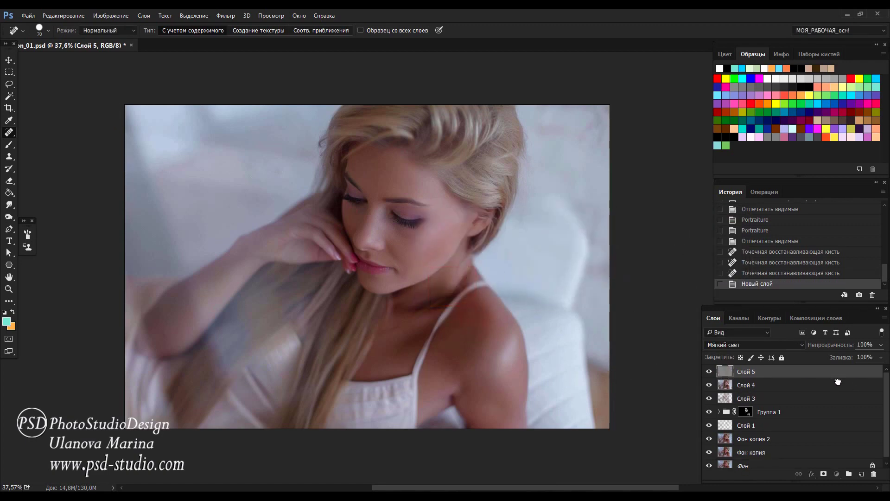
Duplicate the gray layer, naming the lower one "свет" and the upper one "тени".
drag(837, 381, 861, 474)
double_click(748, 385)
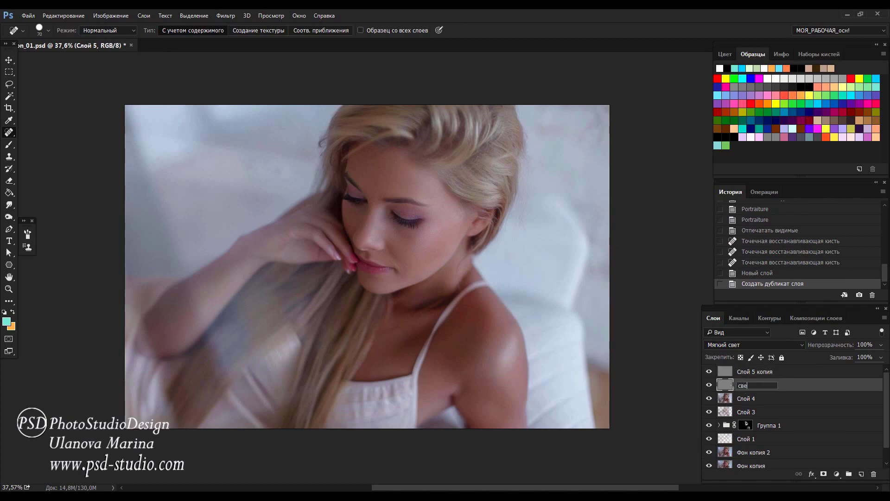
double_click(753, 372)
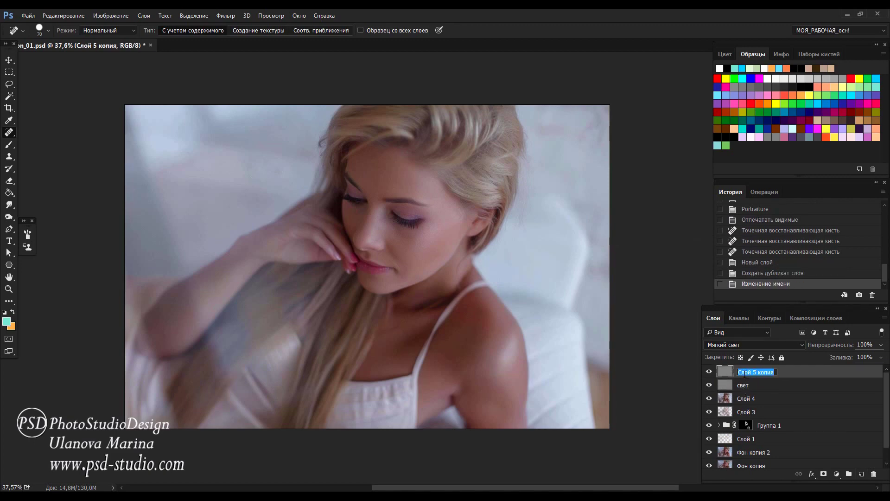
text(тени)
key(Return)
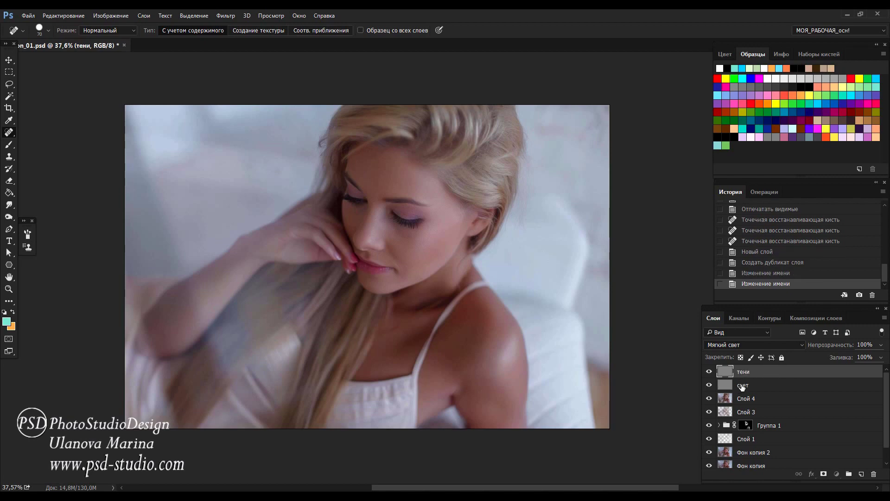
Set up the Dodge tool on the "свет" layer with the Midtones range and 33% exposure, checking its brush settings.
click(746, 385)
click(10, 220)
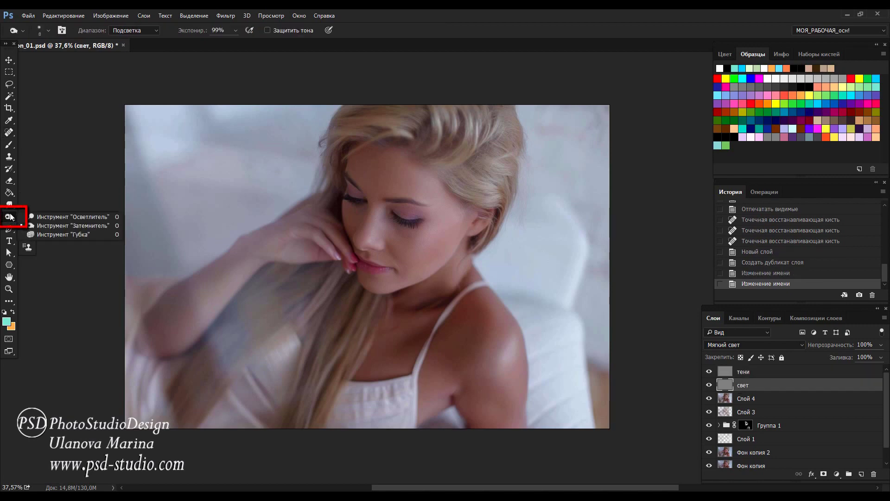
click(38, 215)
click(120, 30)
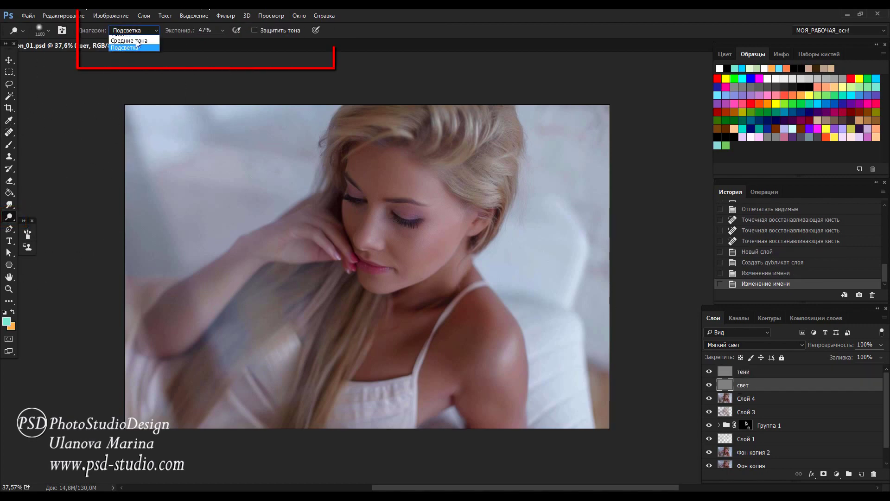
click(129, 46)
drag(184, 35, 169, 37)
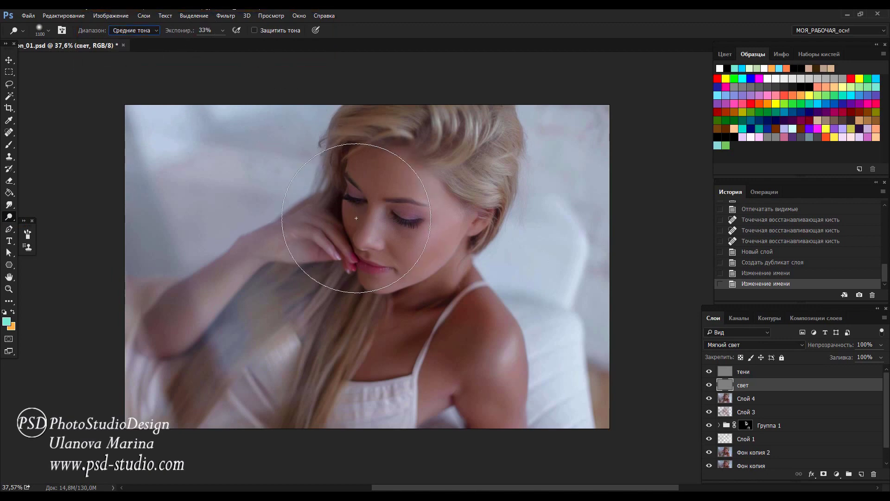
click(27, 233)
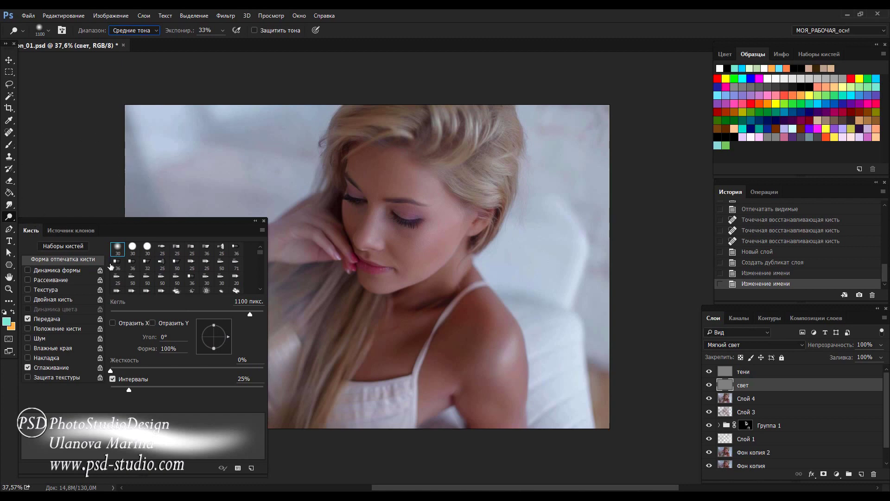
click(255, 222)
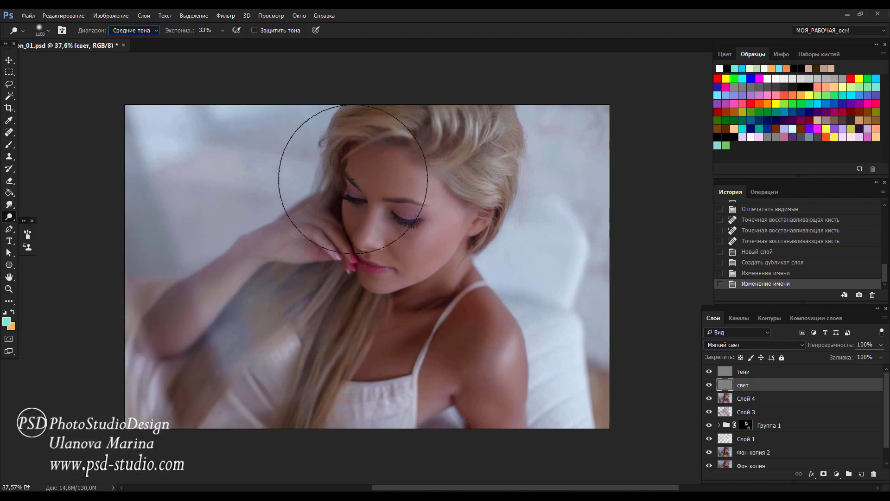
Lighten the forehead and cheek highlights on the "свет" layer with the Dodge tool, varying the brush size.
key(bracketleft)
key(bracketleft)
key(bracketleft)
key(bracketleft)
key(bracketleft)
key(bracketleft)
key(bracketleft)
key(bracketleft)
key(bracketleft)
click(406, 188)
key(bracketleft)
key(bracketleft)
key(bracketleft)
key(bracketleft)
key(bracketleft)
key(bracketleft)
key(bracketleft)
key(bracketleft)
key(bracketleft)
key(bracketleft)
key(bracketleft)
key(bracketleft)
key(bracketleft)
key(bracketleft)
click(470, 232)
key(bracketright)
key(bracketright)
key(bracketright)
key(bracketright)
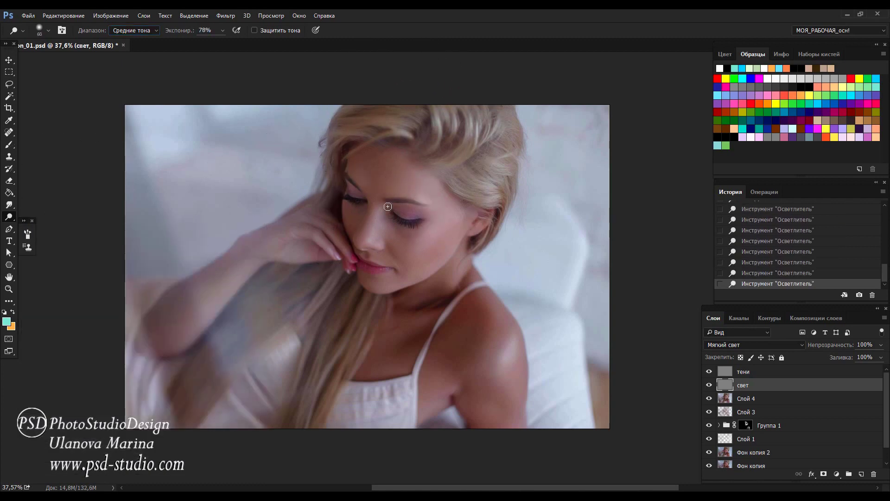
Dodge the finer highlights along the nose bridge and above the lips at 78% exposure with small brush sizes.
key(bracketleft)
key(bracketleft)
key(bracketleft)
key(bracketleft)
key(bracketleft)
key(bracketleft)
key(bracketleft)
key(ctrl+plus)
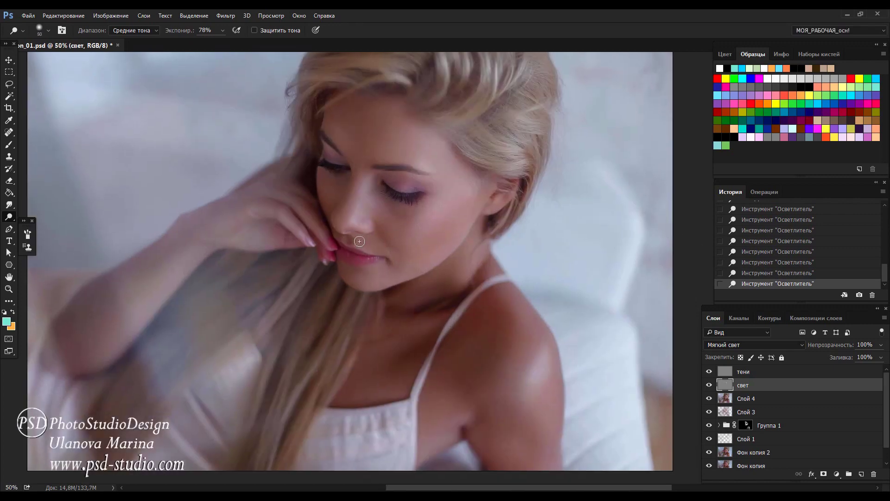
key(bracketright)
key(bracketright)
key(bracketright)
key(bracketright)
key(bracketright)
key(bracketright)
key(bracketright)
key(bracketright)
key(bracketright)
key(bracketright)
Undo the latest Dodge strokes, lighten the shaded edge of the forearm, and toggle the "свет" layer to compare.
key(ctrl+alt+z)
key(ctrl+alt+z)
key(ctrl+alt+z)
key(ctrl+alt+z)
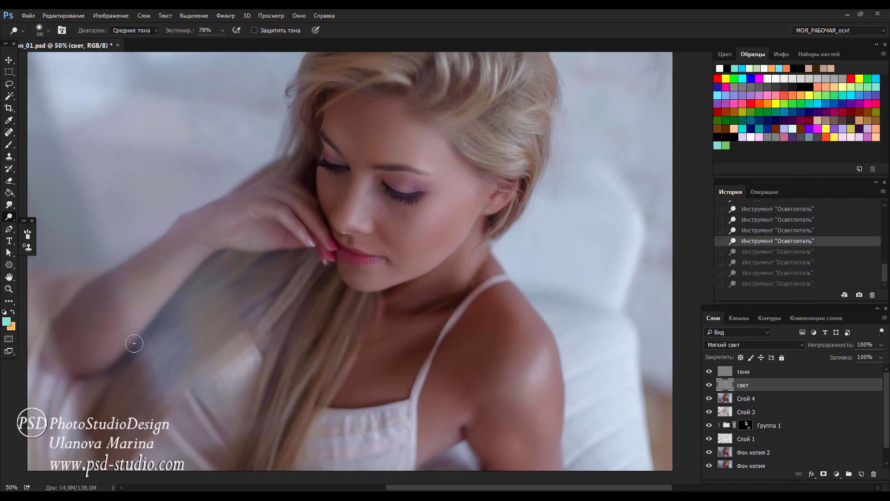
drag(134, 344, 65, 379)
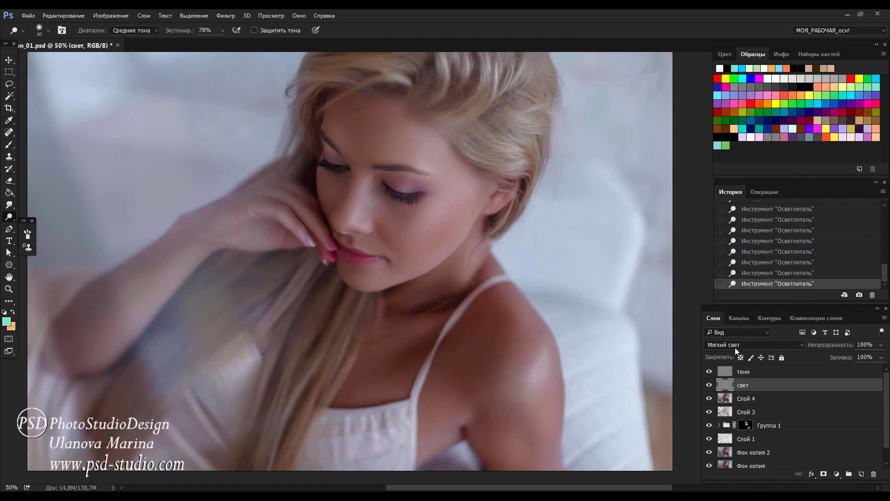
click(710, 385)
click(710, 384)
Darken the shadows around the mouth and cheek on the "тени" layer with the Burn tool at Midtones and 38% exposure.
click(735, 372)
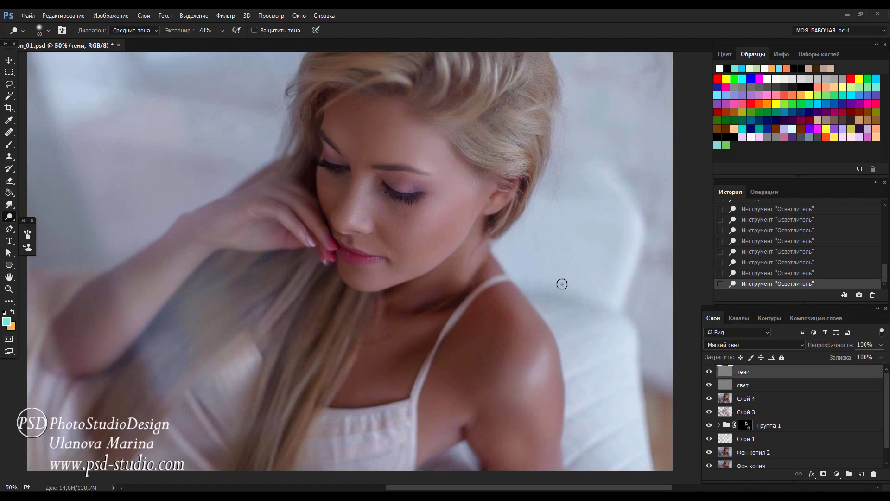
right_click(9, 217)
click(47, 226)
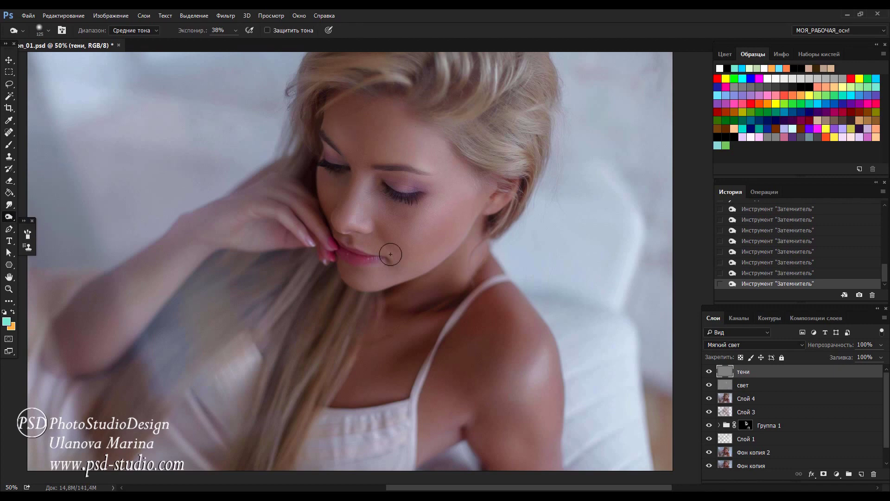
key(bracketleft)
key(bracketleft)
key(bracketleft)
key(bracketleft)
key(bracketleft)
key(bracketleft)
key(bracketleft)
key(bracketleft)
key(bracketleft)
key(bracketleft)
key(bracketleft)
Burn the shadows near the hairline and ear on the "тени" layer at 57% exposure.
key(bracketright)
key(bracketright)
key(bracketright)
key(bracketright)
key(bracketright)
key(bracketright)
key(bracketright)
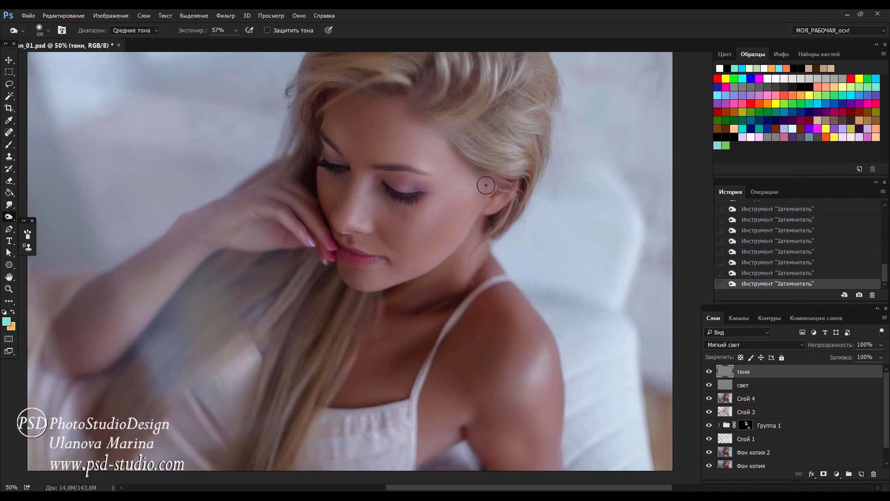
key(bracketleft)
key(bracketleft)
key(bracketleft)
key(ctrl+minus)
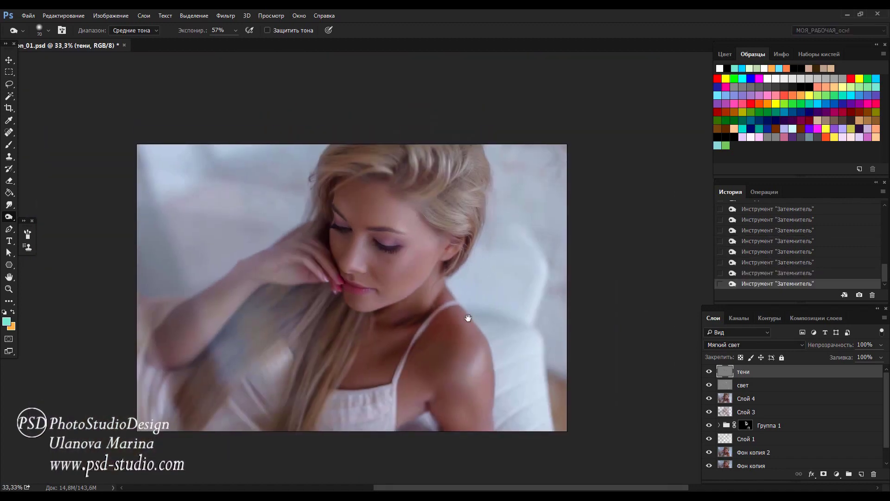
Group the "свет" and "тени" layers and name the group "свет/тени".
ctrl+click(845, 384)
drag(845, 385, 849, 474)
double_click(753, 370)
text(свет)
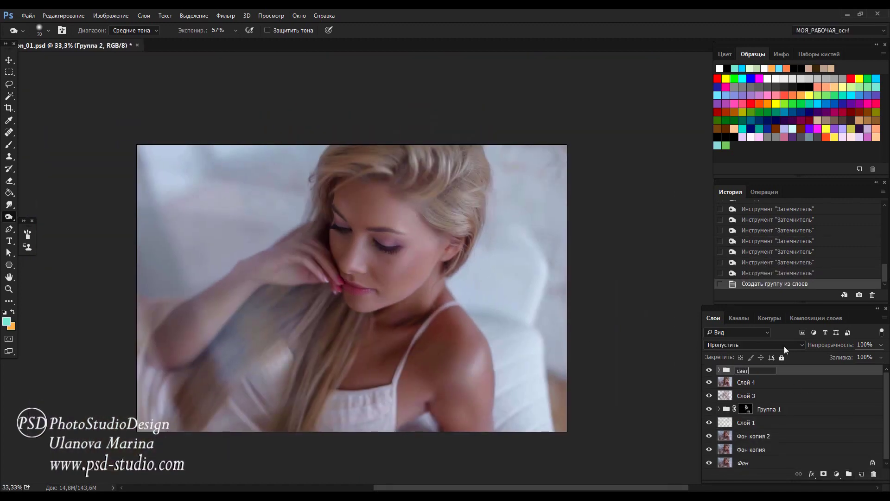
text(/тени)
key(Return)
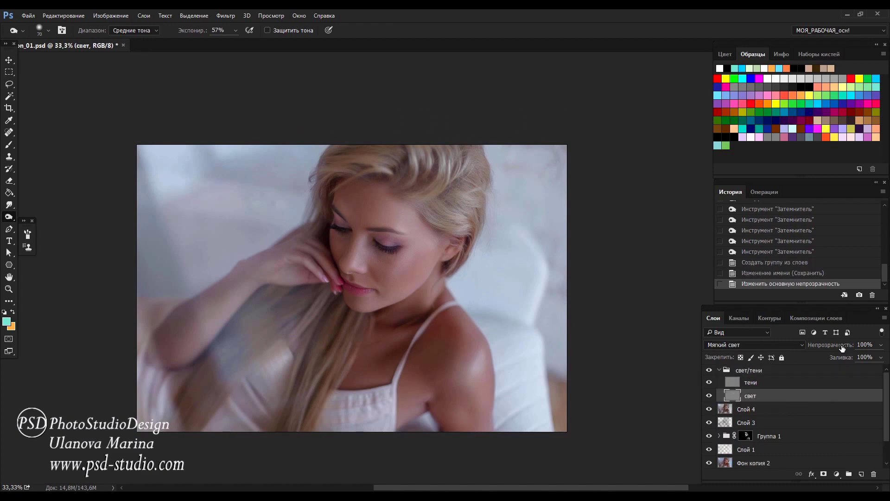
Lower the "свет" layer's opacity to 83% and check the visibility of the "тени" layer.
drag(842, 348, 833, 349)
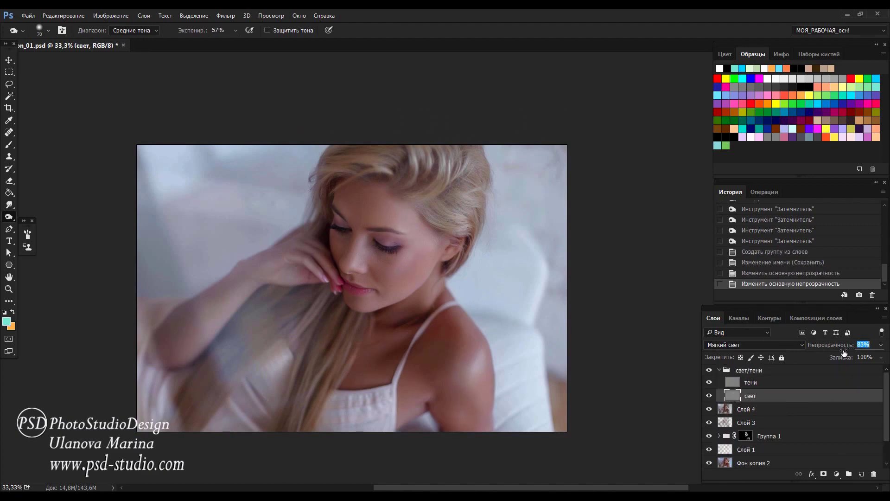
click(709, 382)
click(754, 383)
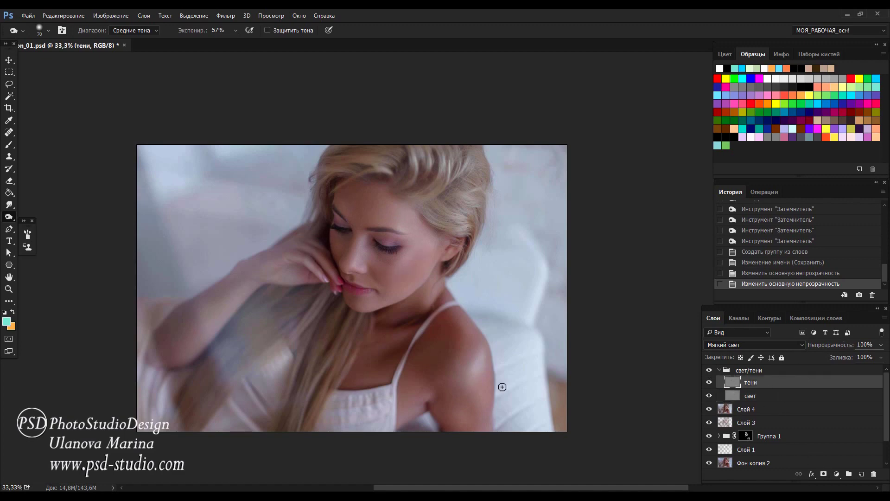
Brush 50% gray (RGB 128, 128, 128) at 29% opacity over excess shading on the cheek and jaw in the "тени" layer.
key(b)
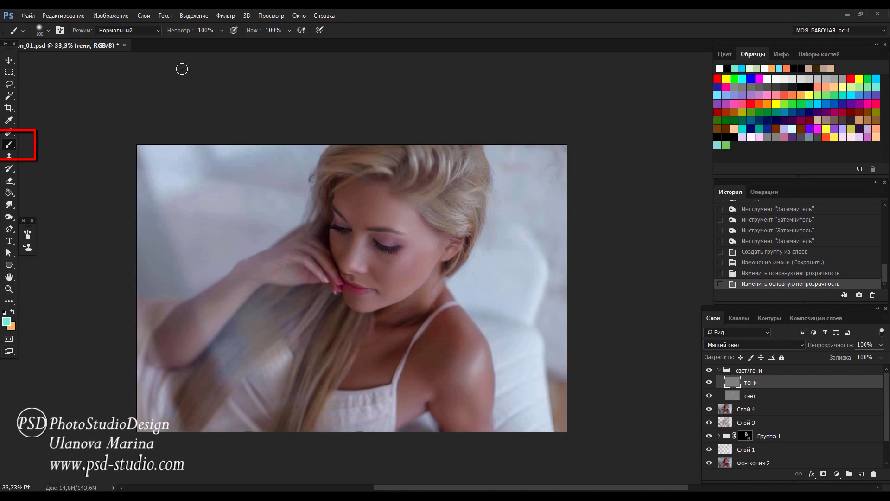
click(777, 138)
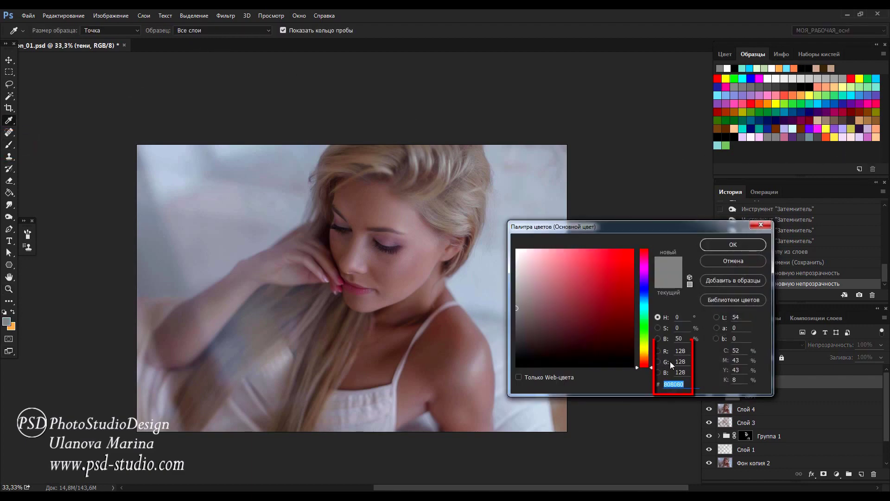
click(747, 245)
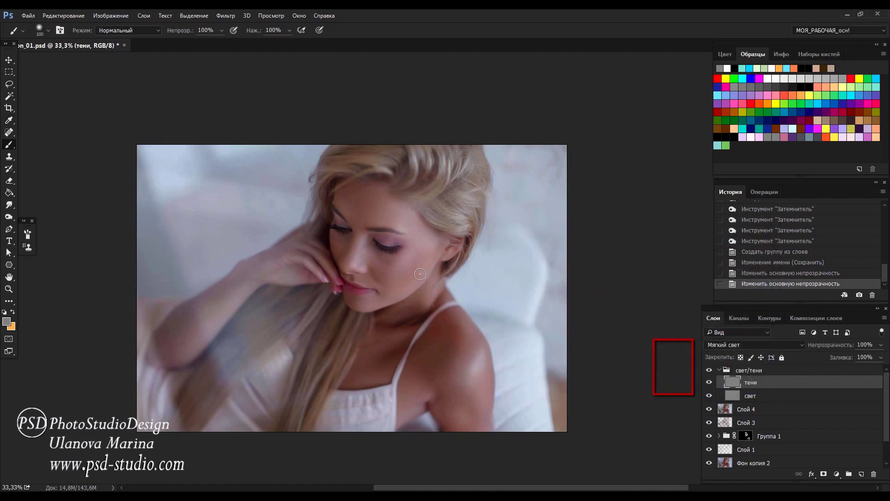
drag(190, 34, 158, 34)
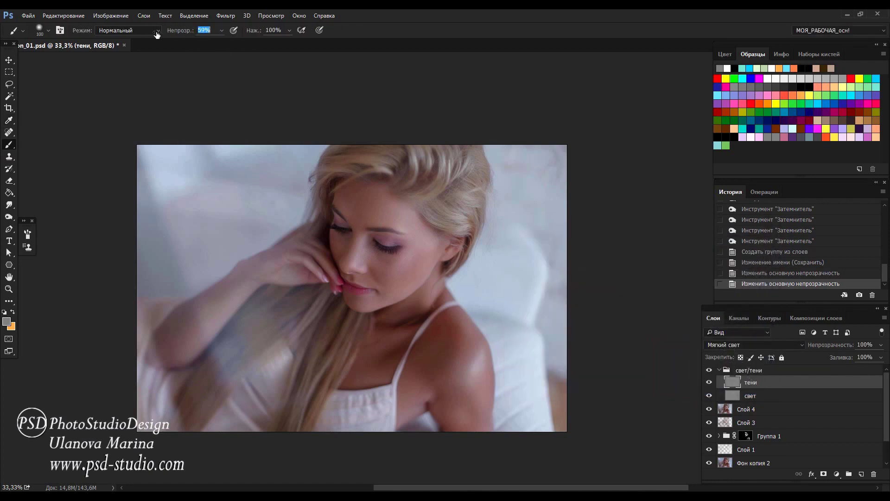
drag(394, 277, 417, 250)
mouse_move(402, 274)
mouse_down()
mouse_move(423, 246)
mouse_move(408, 266)
mouse_up()
drag(405, 272, 394, 288)
drag(394, 288, 386, 299)
click(360, 234)
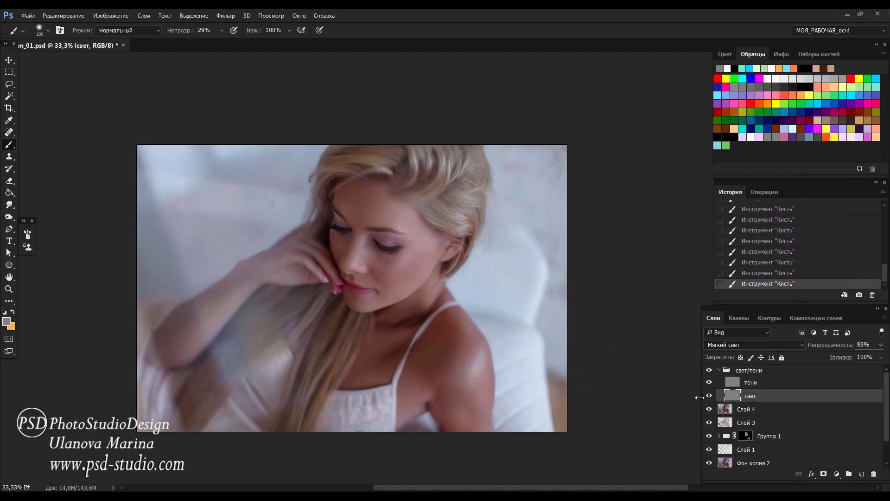
Dodge the under-eye area on the "свет" layer at 46% exposure and soften excess strokes with the gray Brush.
key(alt+bracketleft)
click(9, 218)
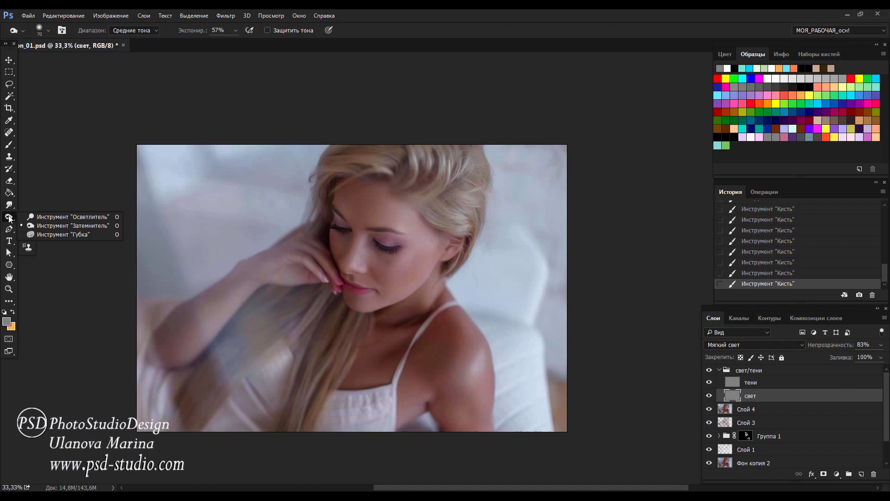
click(43, 216)
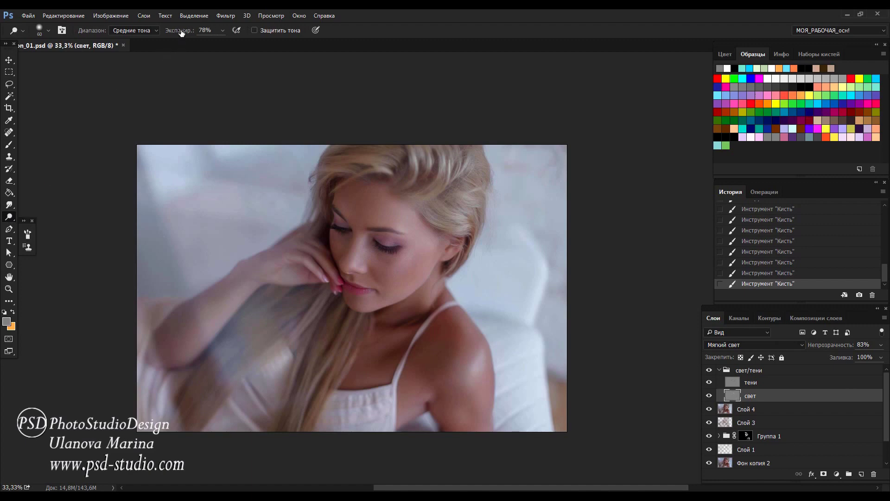
drag(181, 33, 170, 35)
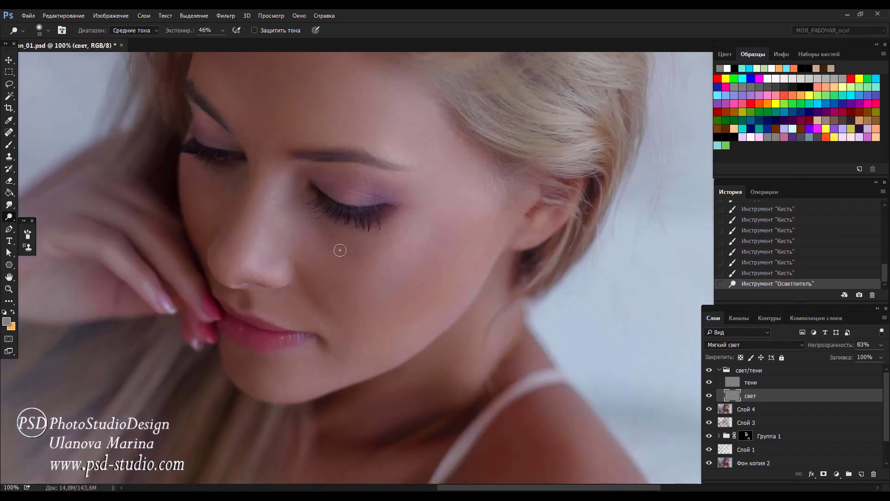
scroll(377, 263, down, 2)
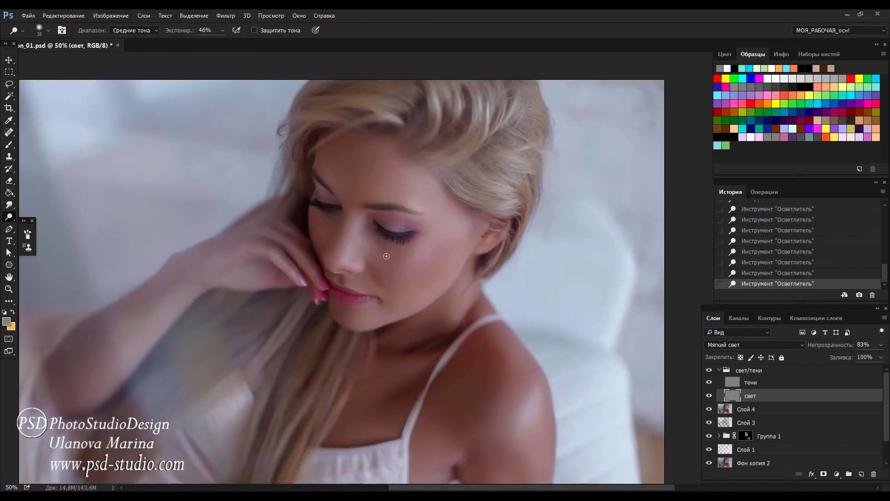
key(b)
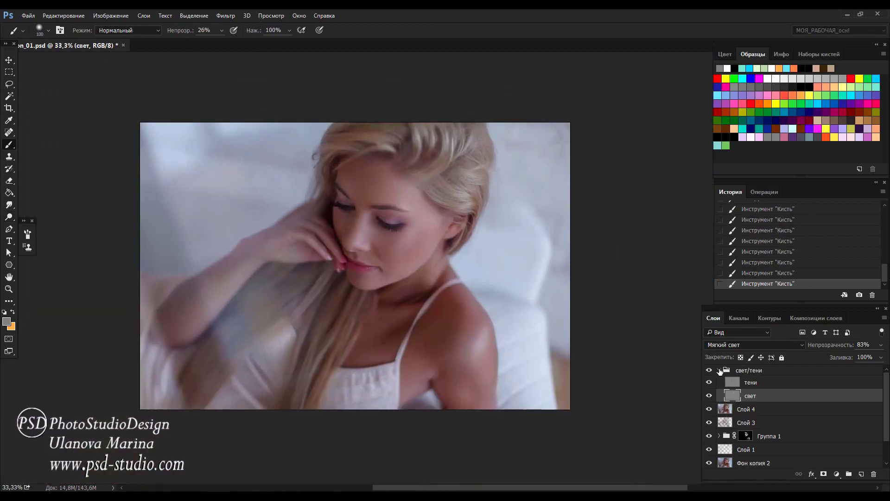
Collapse the "свет/тени" group, set its opacity to 44%, and toggle its visibility to compare.
click(719, 370)
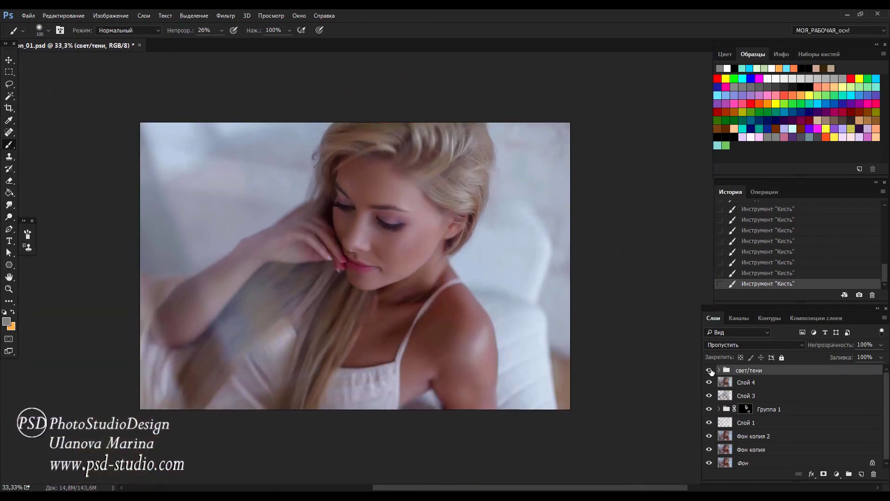
click(710, 371)
click(710, 371)
drag(840, 348, 825, 349)
key(Return)
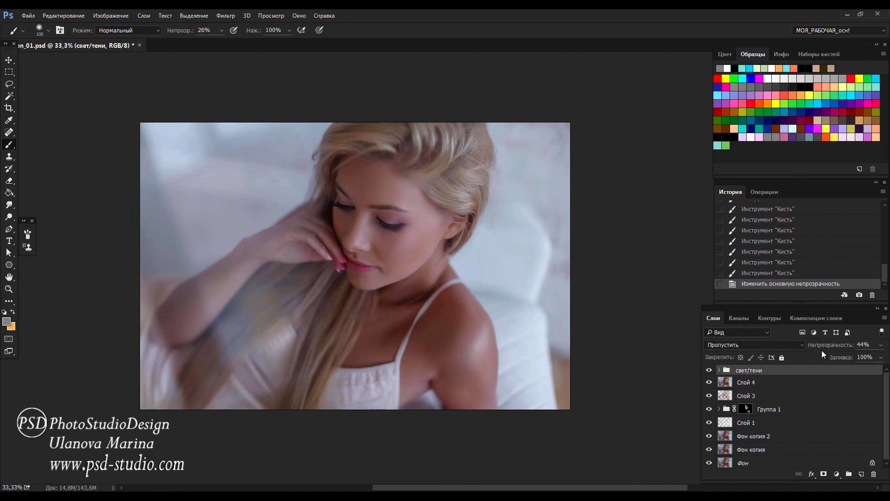
click(710, 370)
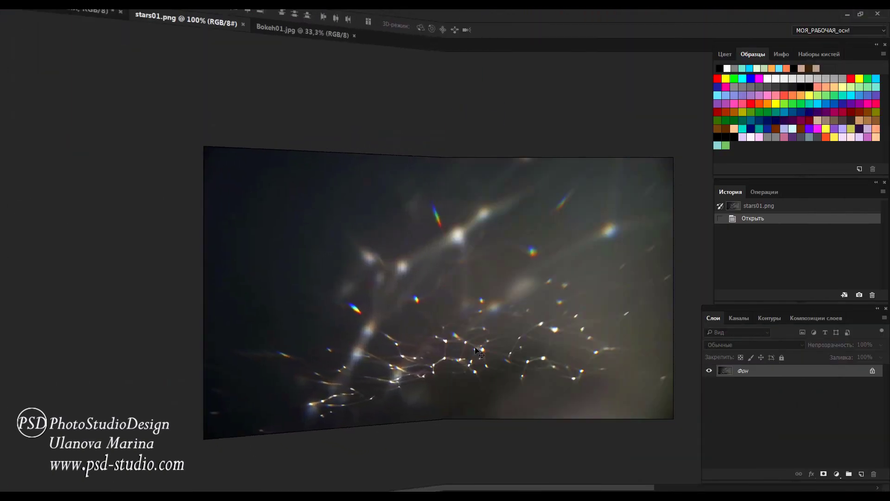
Bring the stars01.png image into the portrait and scale it to about 262% over the lower part of the photo.
mouse_move(102, 47)
mouse_down()
mouse_move(367, 258)
mouse_move(373, 350)
mouse_up()
key(ctrl+t)
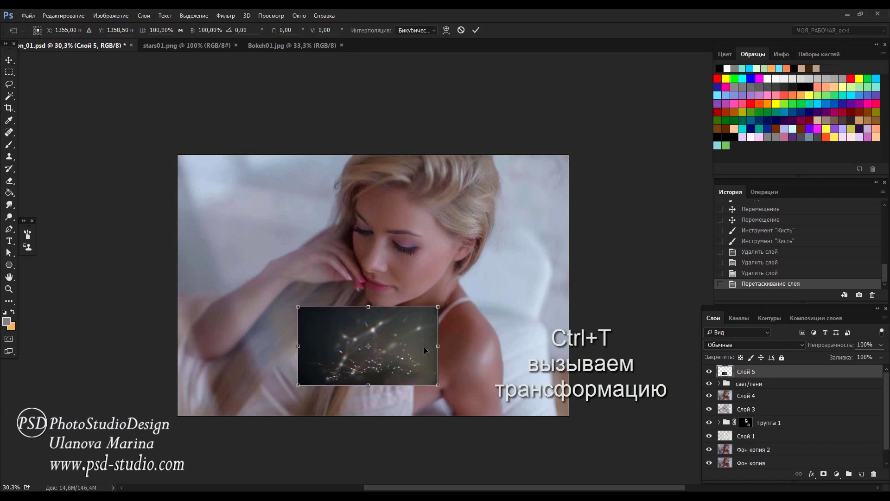
drag(442, 309, 664, 180)
drag(531, 315, 432, 423)
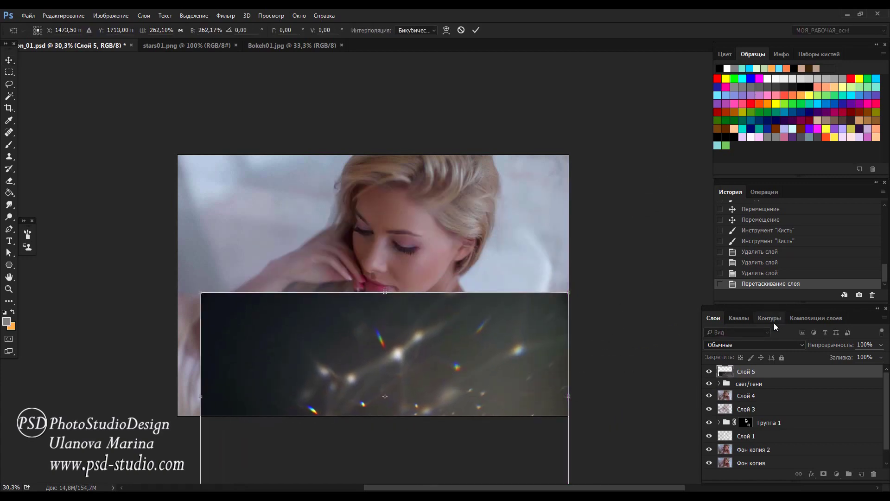
Change the star layer's blending mode to Soft Light and reposition it over the lower part of the portrait.
click(745, 344)
click(756, 343)
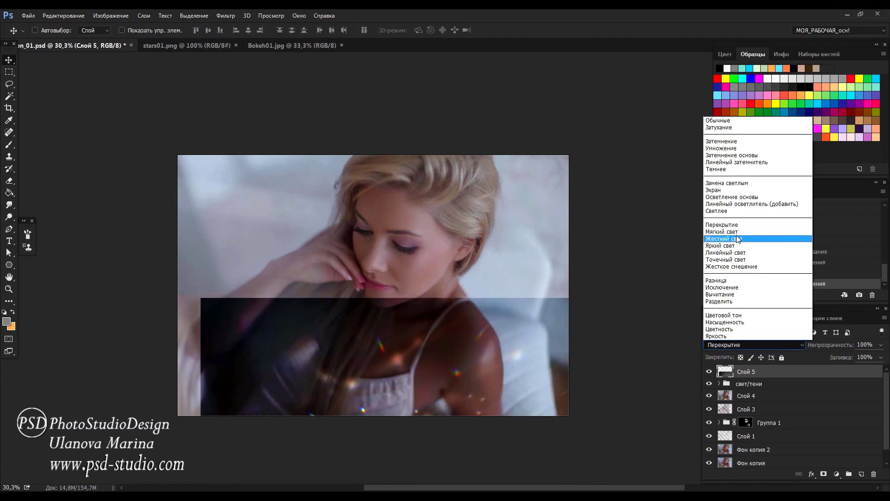
click(738, 232)
drag(468, 367, 413, 401)
drag(494, 384, 510, 359)
Enlarge the star layer slightly with Free Transform so it spans the portrait's full width, and place it over the lower part.
key(ctrl+t)
drag(533, 298, 607, 256)
drag(487, 331, 463, 352)
drag(583, 278, 526, 312)
drag(497, 369, 533, 336)
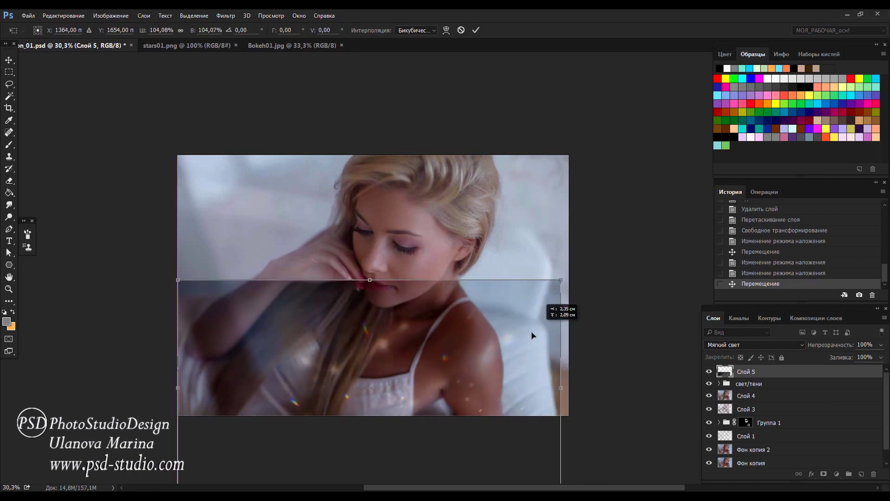
drag(560, 279, 573, 270)
drag(521, 346, 539, 322)
key(Return)
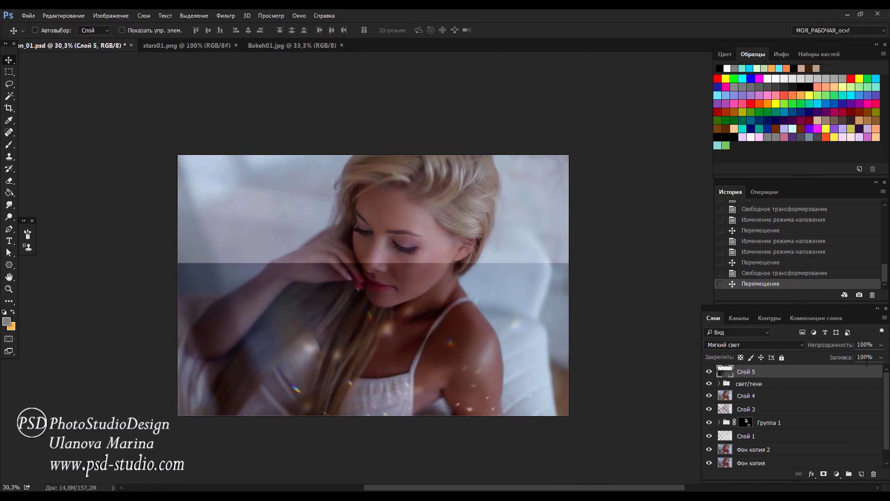
Mask the star layer, hide its hard upper edge with a large soft black brush, and reposition the layer.
click(823, 474)
key(b)
key(d)
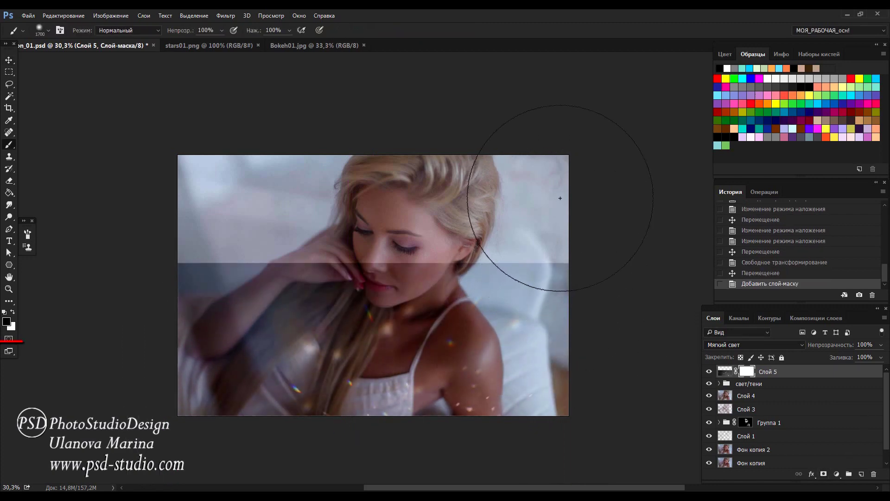
mouse_move(559, 197)
mouse_down()
mouse_move(546, 215)
mouse_move(162, 245)
mouse_move(214, 261)
mouse_move(483, 255)
mouse_up()
key(v)
mouse_move(521, 389)
mouse_down()
mouse_move(510, 378)
mouse_move(510, 345)
mouse_move(519, 380)
mouse_move(531, 382)
mouse_move(539, 366)
mouse_move(533, 391)
mouse_move(537, 377)
mouse_move(486, 354)
mouse_up()
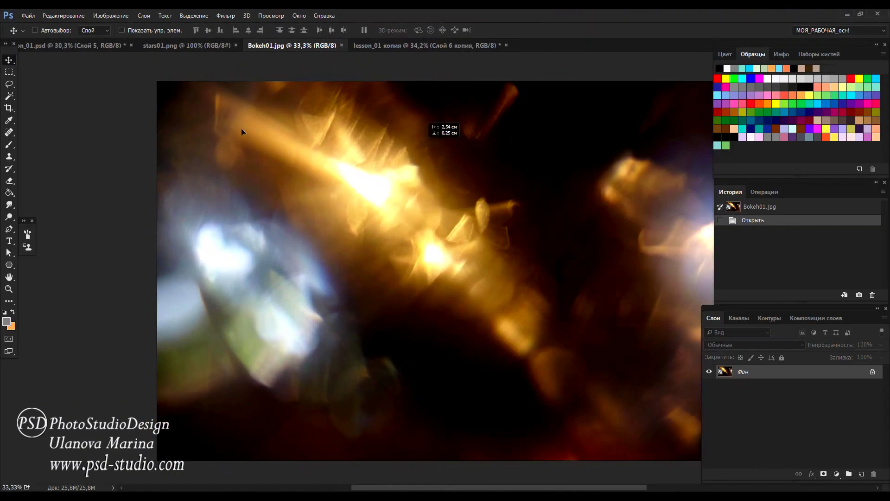
Bring the Bokeh01.jpg image into the portrait document and set its layer's blending mode to Screen.
scroll(139, 56, up, 1)
drag(113, 47, 315, 223)
drag(389, 267, 400, 180)
click(777, 344)
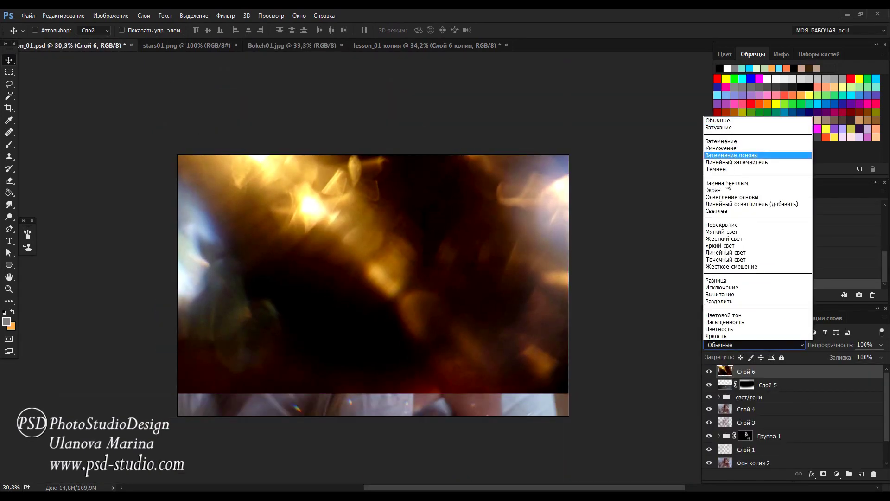
click(760, 190)
Reposition the bokeh layer over the upper part of the portrait and rotate it slightly counterclockwise with Free Transform.
drag(484, 294, 533, 293)
key(ctrl+t)
drag(628, 294, 624, 255)
drag(555, 307, 521, 223)
key(Return)
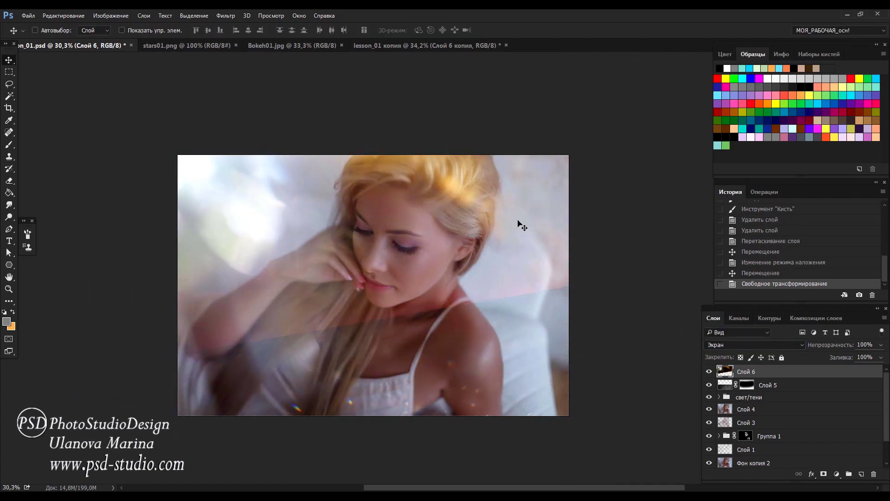
Mask the bokeh layer and soften its lower edge and the glow on the hair with a large black brush at 30% opacity.
click(824, 474)
key(b)
mouse_move(496, 368)
mouse_down()
mouse_move(348, 355)
mouse_move(284, 390)
mouse_up()
key(3)
click(284, 390)
click(397, 367)
click(398, 367)
click(457, 170)
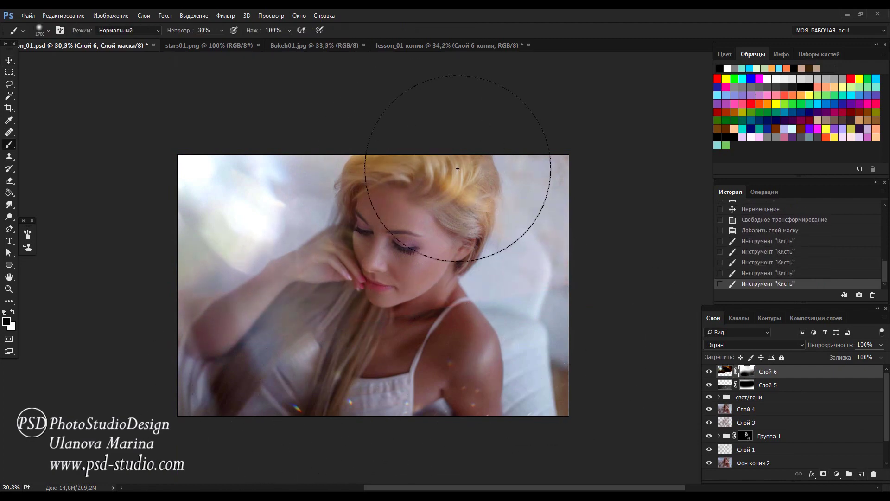
click(457, 170)
click(478, 182)
click(294, 428)
Duplicate the masked bokeh layer and fill the copy's mask with white.
drag(846, 385, 861, 473)
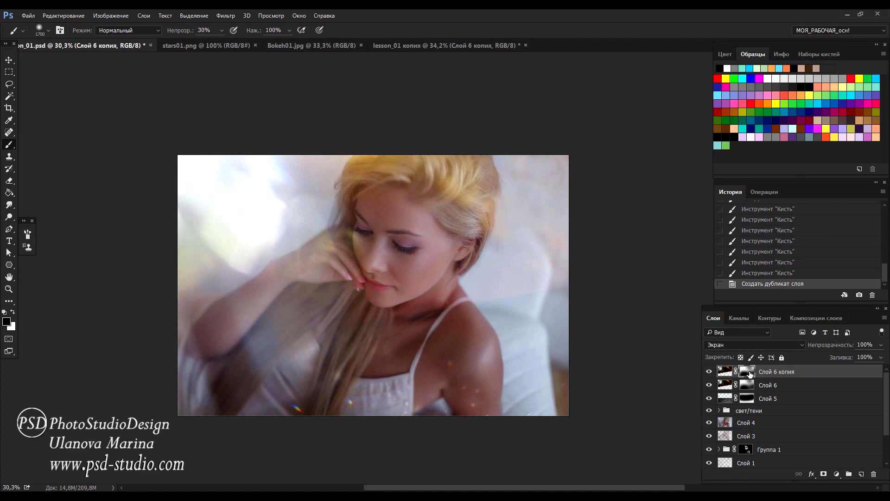
click(750, 374)
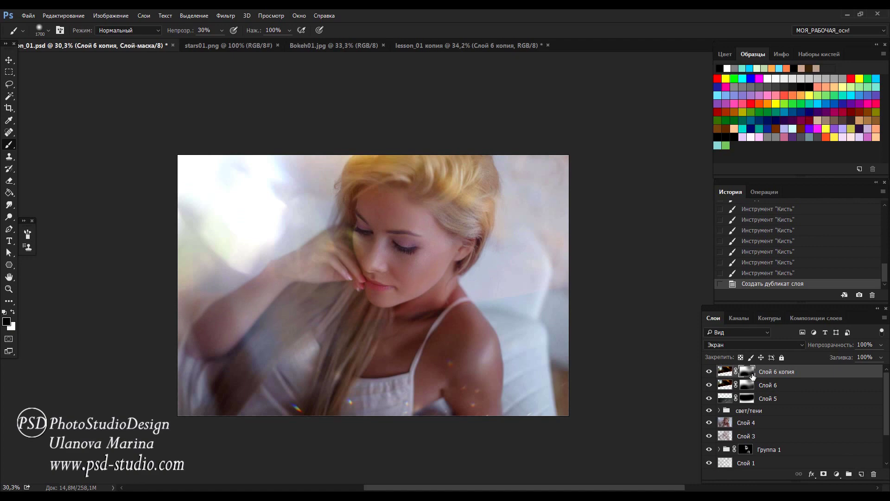
key(ctrl+BackSpace)
Flip the bokeh copy vertically with Free Transform and move it over the lower part of the portrait.
key(ctrl+t)
right_click(402, 248)
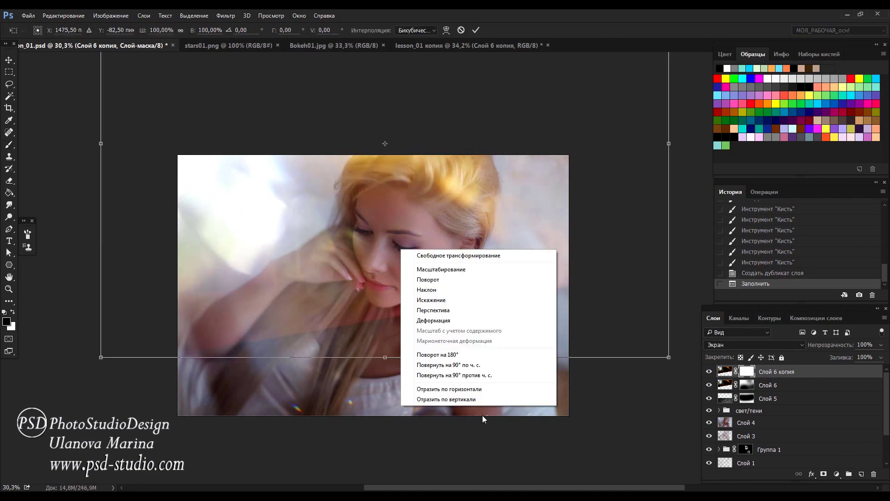
click(464, 398)
drag(419, 149, 450, 466)
drag(139, 223, 602, 199)
drag(489, 348, 485, 312)
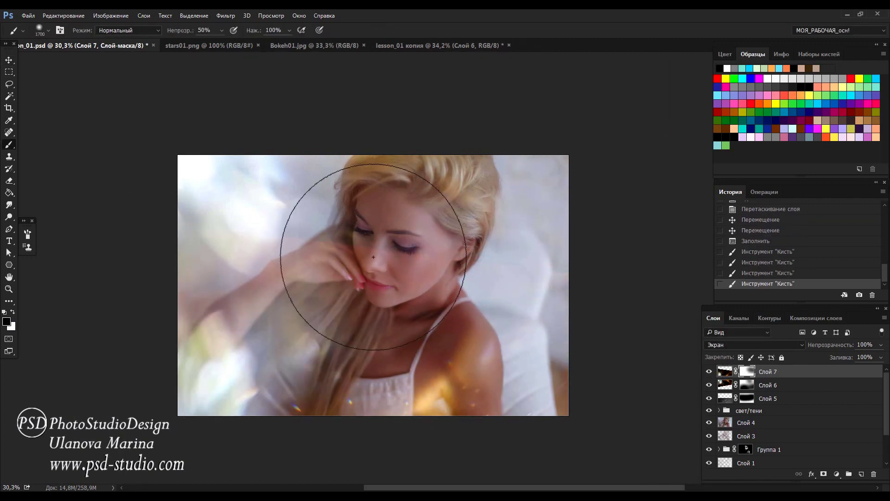
Mask the second bokeh layer's glow over the woman and the lower edge with a large black brush at 50% opacity.
mouse_move(318, 258)
mouse_down()
mouse_move(427, 378)
mouse_move(523, 298)
mouse_up()
key(alt+bracketleft)
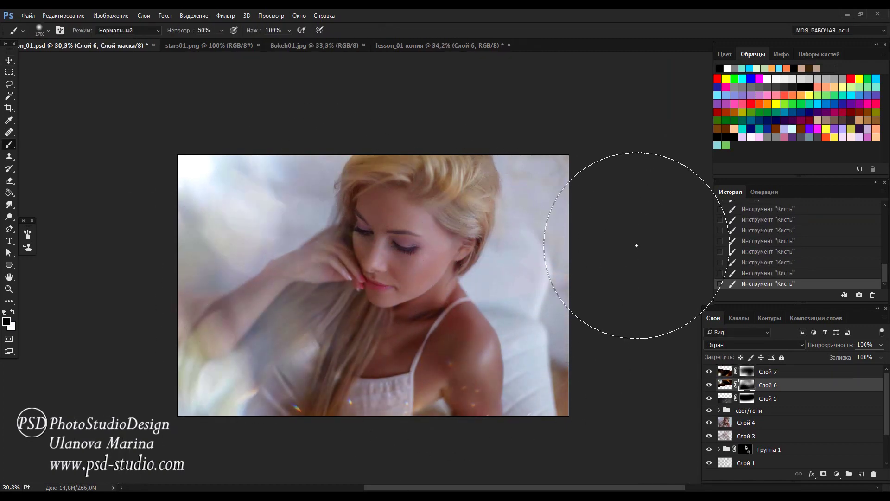
click(786, 275)
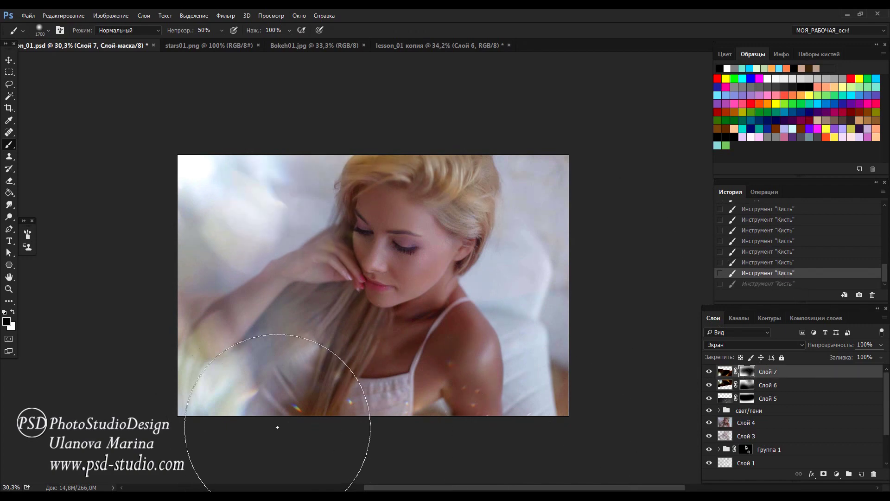
click(277, 426)
Group the star layer and the two bokeh layers.
key(v)
shift+click(778, 397)
key(ctrl+g)
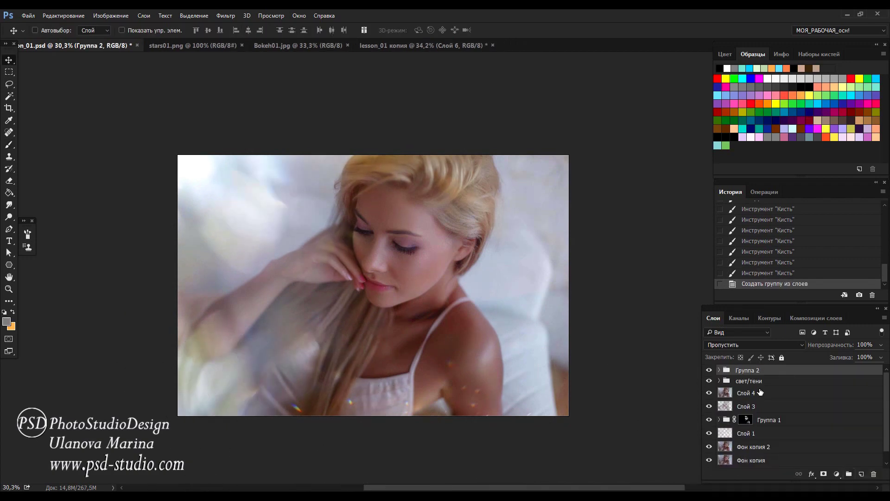
Compare the portrait with and without the overlay group, and with and without the first bokeh layer.
click(709, 370)
click(709, 370)
click(720, 370)
click(709, 396)
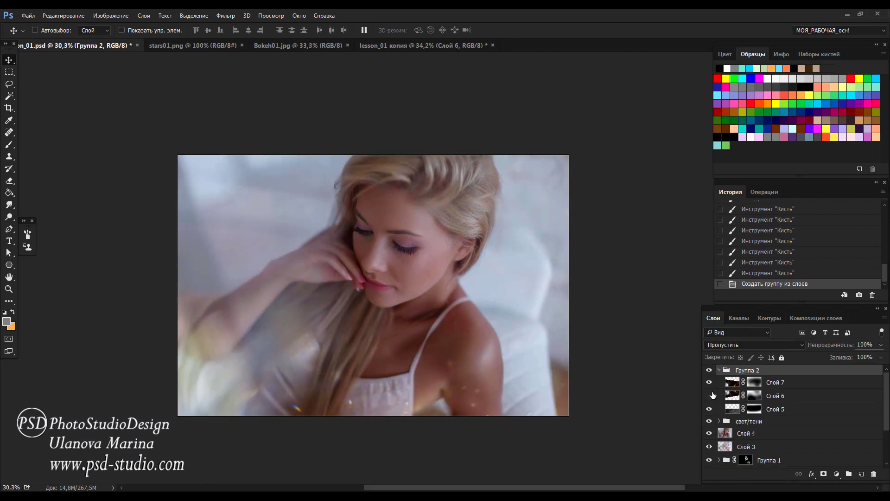
click(710, 395)
Reduce the first bokeh layer's glow on the hair by painting its mask with a large black brush at 30% opacity.
click(754, 395)
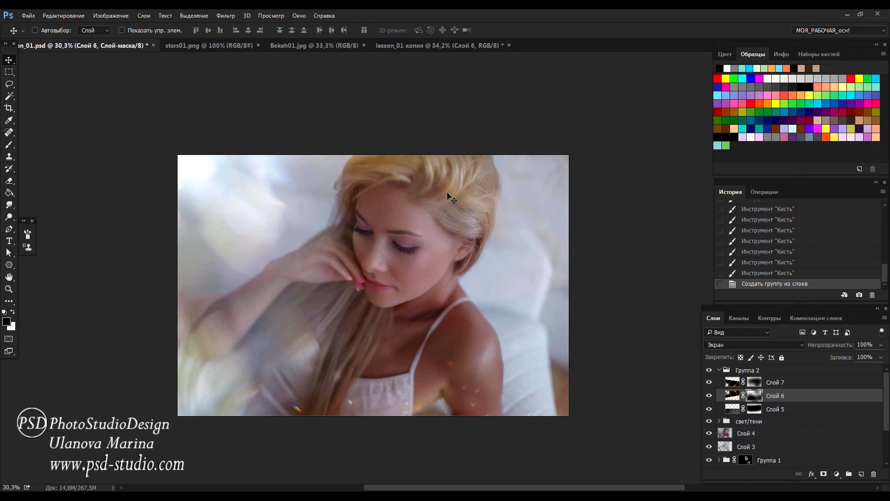
key(b)
click(391, 159)
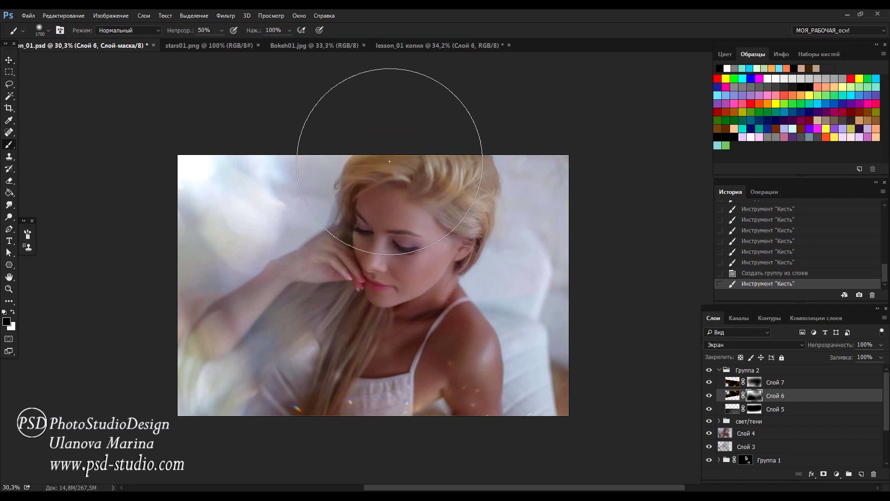
click(481, 192)
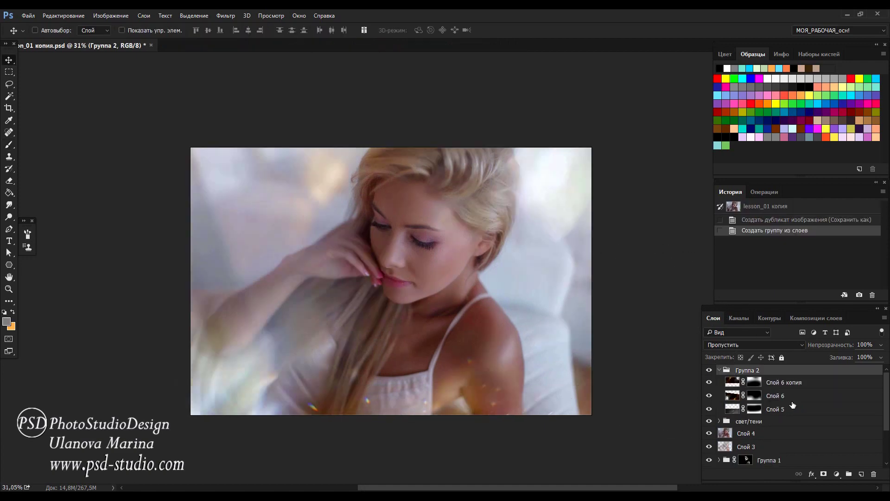
Change the star layer's blending mode to Screen and collapse the overlay group.
click(790, 410)
click(774, 345)
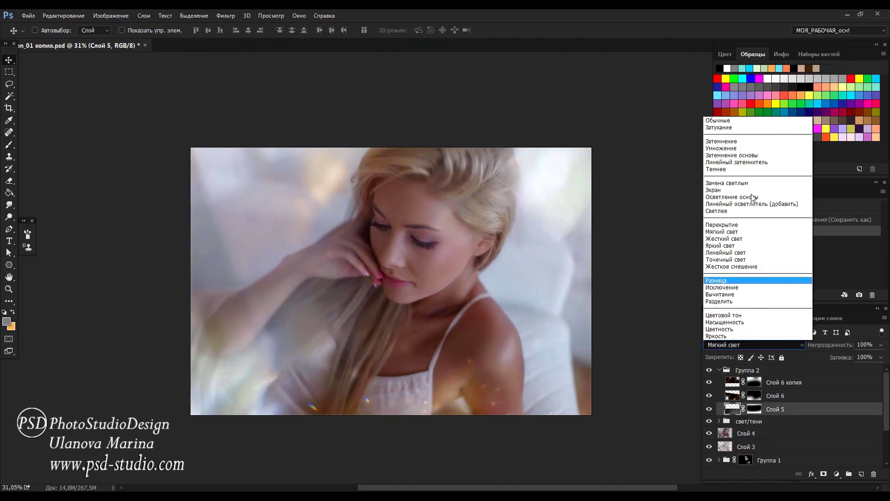
click(725, 190)
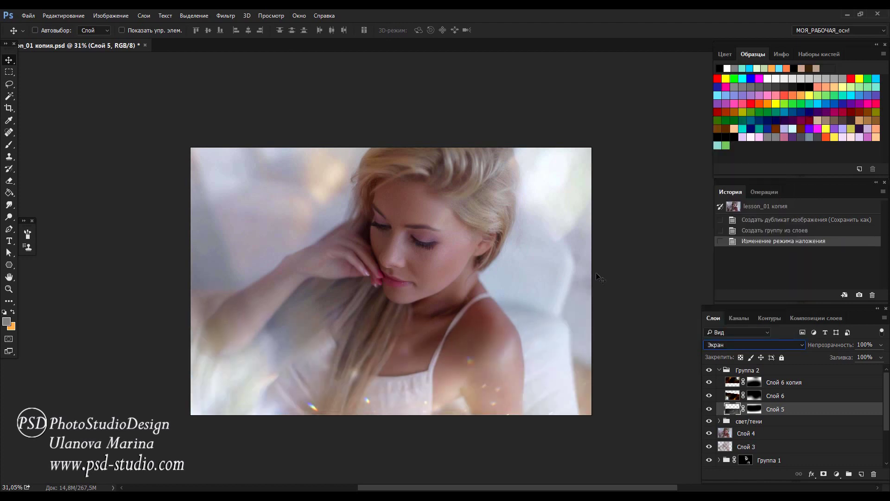
click(719, 370)
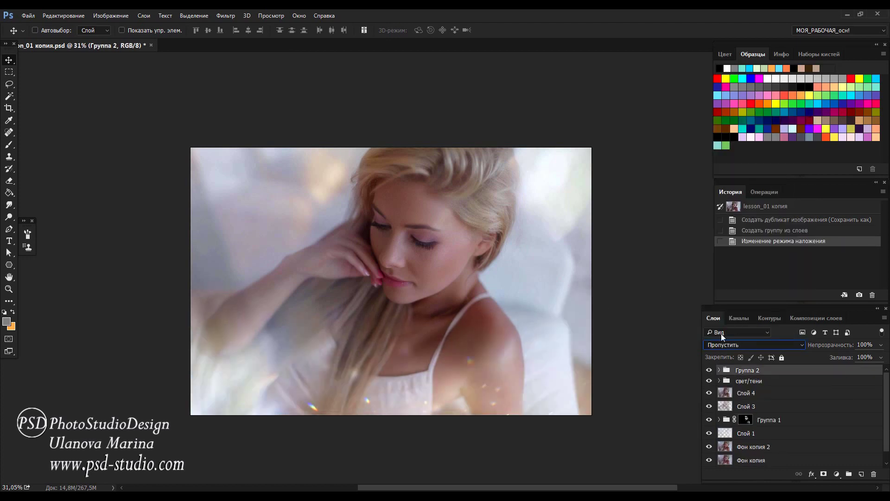
Create a duplicate of the image with merged layers only, named lesson_01 копия.
click(113, 16)
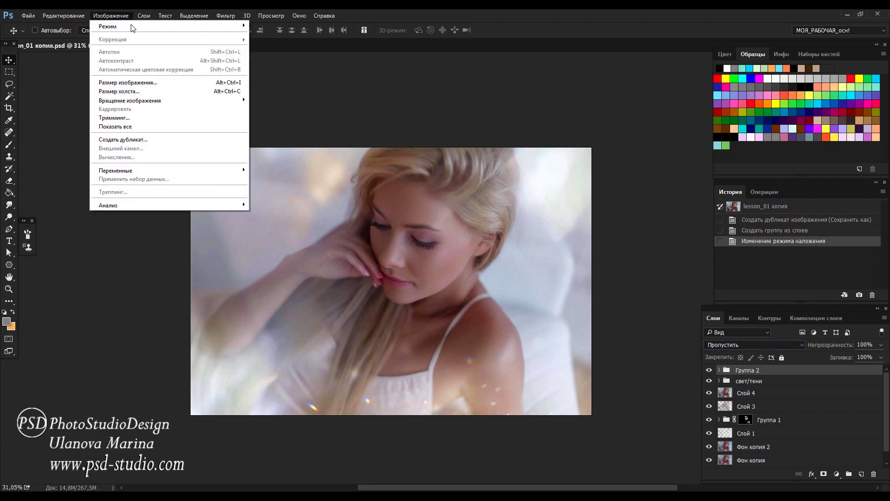
click(123, 139)
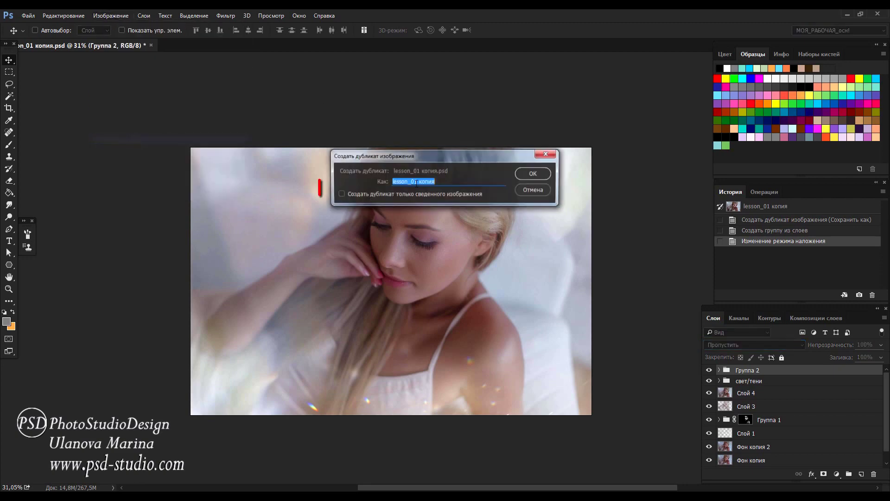
click(341, 194)
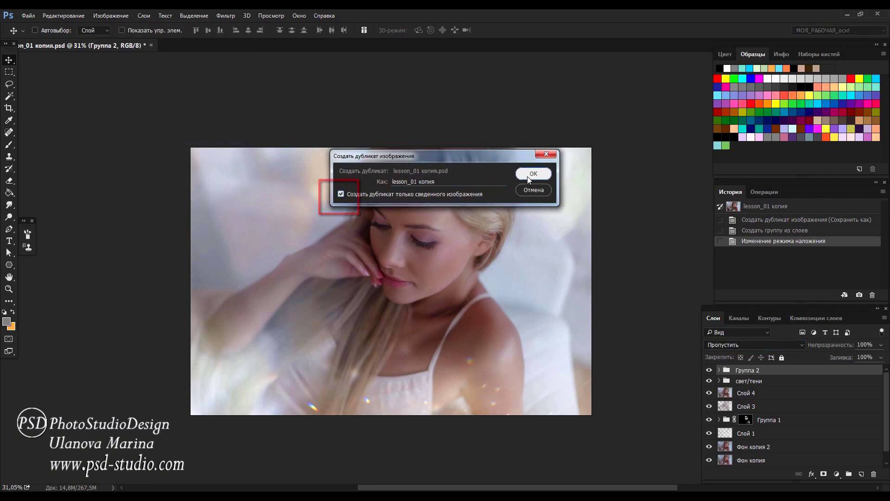
click(529, 175)
key(ctrl+0)
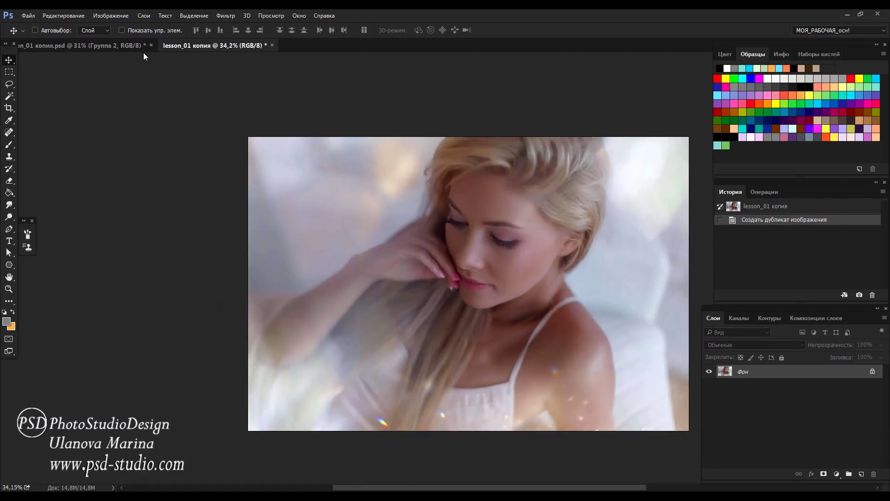
Convert the flattened duplicate to Lab color mode.
click(111, 16)
mouse_move(121, 26)
click(257, 79)
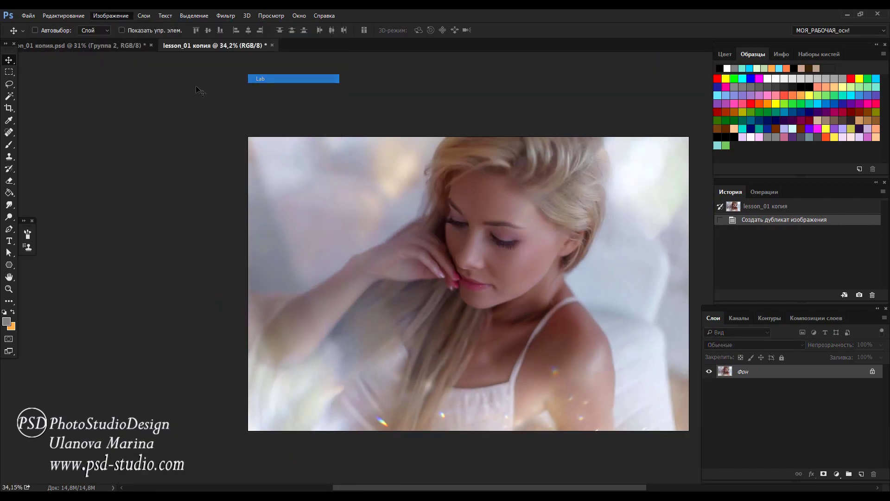
Add a Curves adjustment layer on the Lightness channel, set the black point input to 3 and pull the white point slightly inward.
click(835, 474)
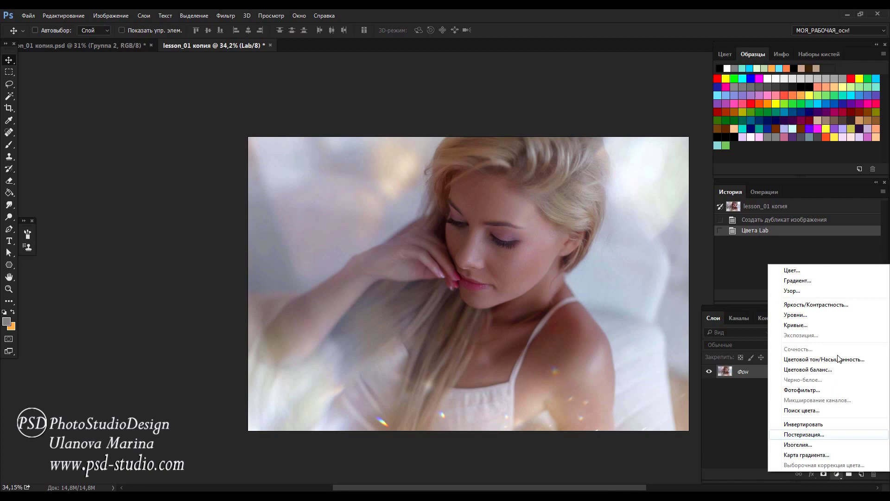
click(829, 328)
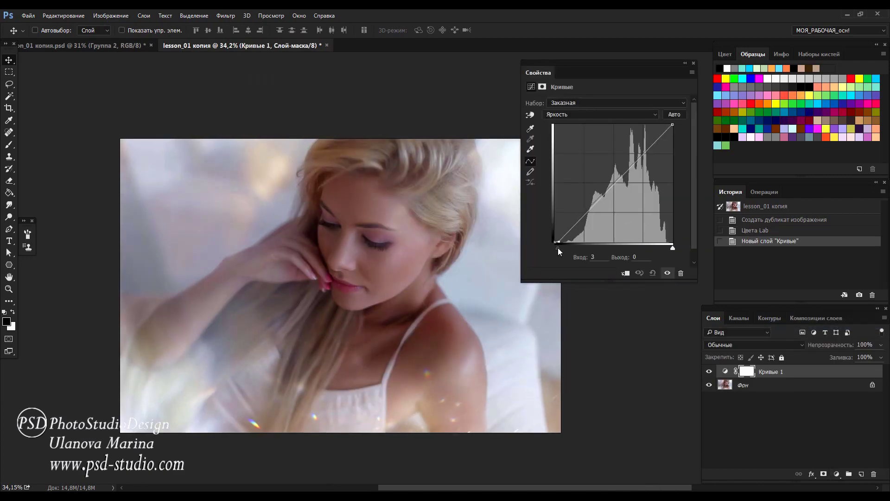
drag(557, 248, 559, 248)
drag(672, 250, 668, 249)
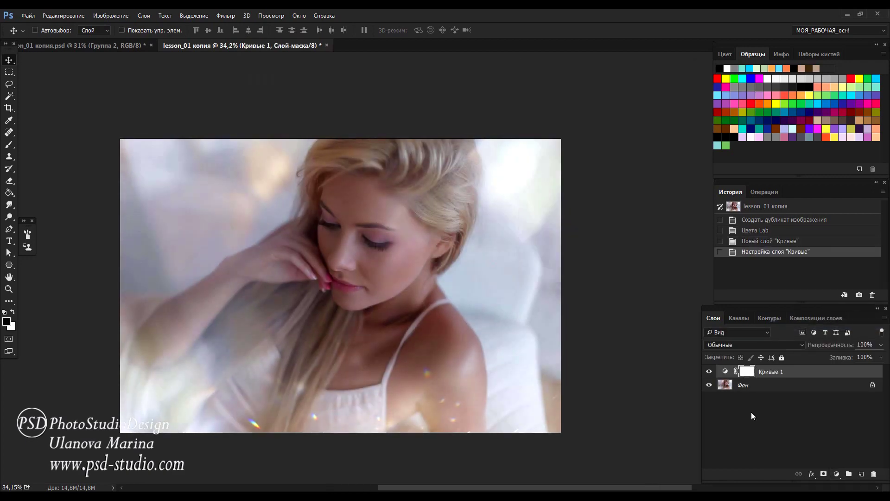
Add a second Curves layer on the a channel, set the black point input to -116 and pull the white point inward to match.
click(837, 474)
click(829, 329)
click(575, 115)
click(574, 130)
drag(555, 248, 561, 247)
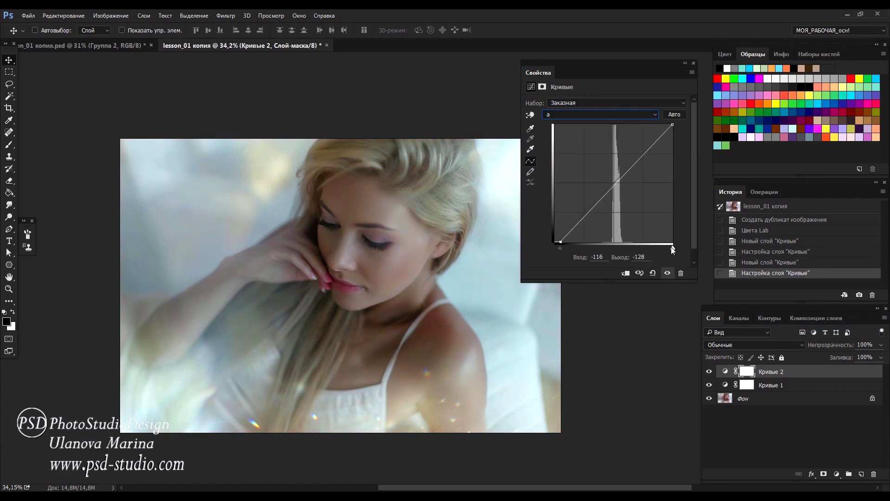
drag(672, 248, 668, 247)
click(693, 63)
Add a third Curves layer on the b channel, set the black point input to -115 and pull the white point slightly inward.
click(836, 474)
click(795, 324)
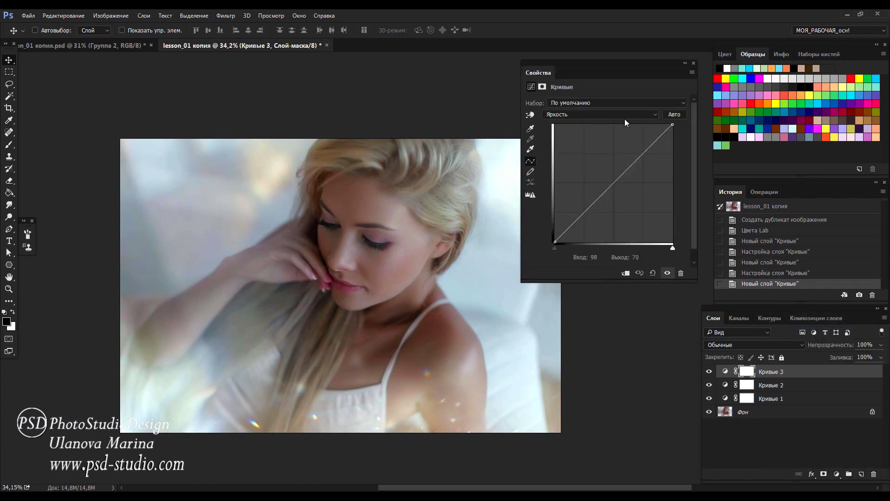
click(598, 115)
click(558, 135)
drag(555, 249, 557, 249)
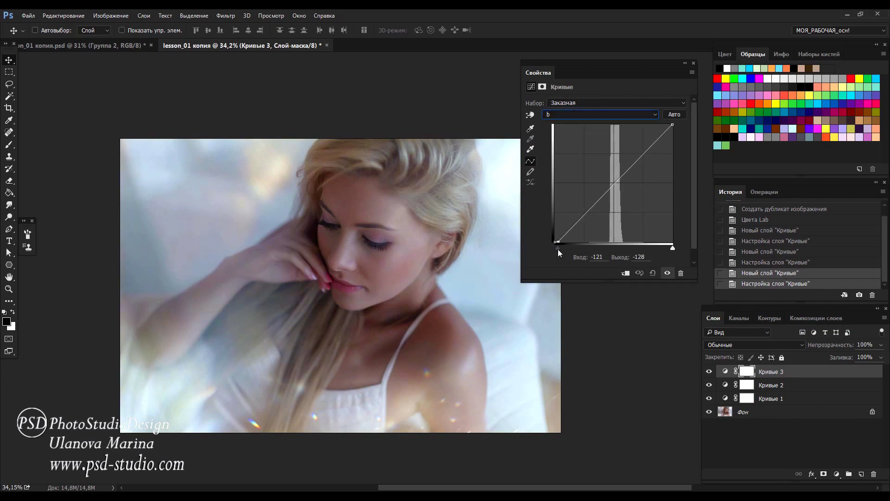
drag(673, 248, 671, 247)
drag(556, 249, 561, 246)
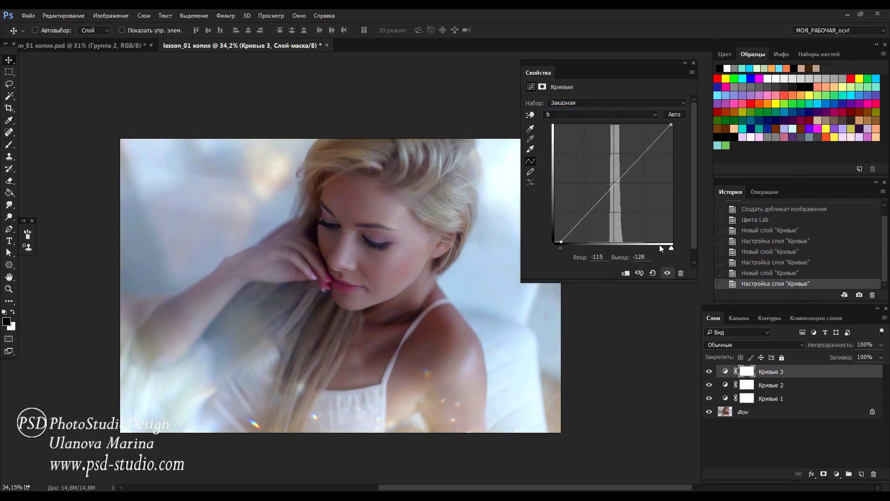
drag(671, 247, 669, 247)
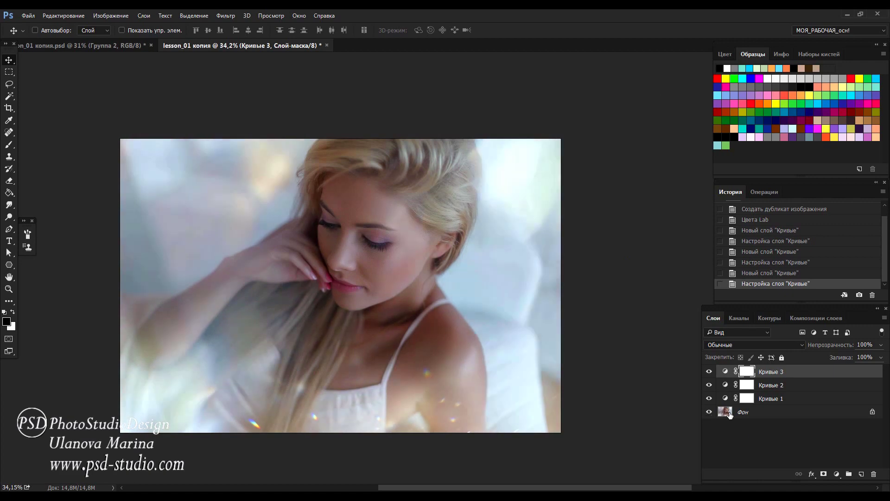
Stamp all visible layers onto a new layer and copy its entire canvas.
key(ctrl+shift+alt+e)
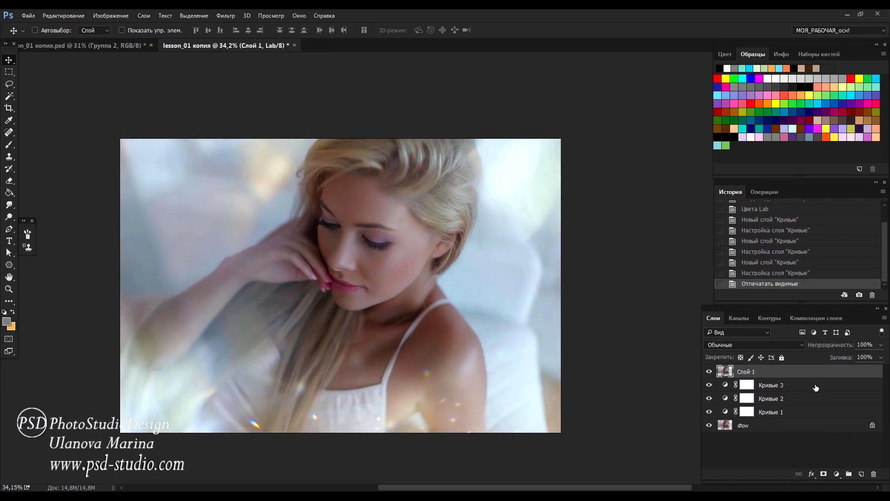
key(ctrl+a)
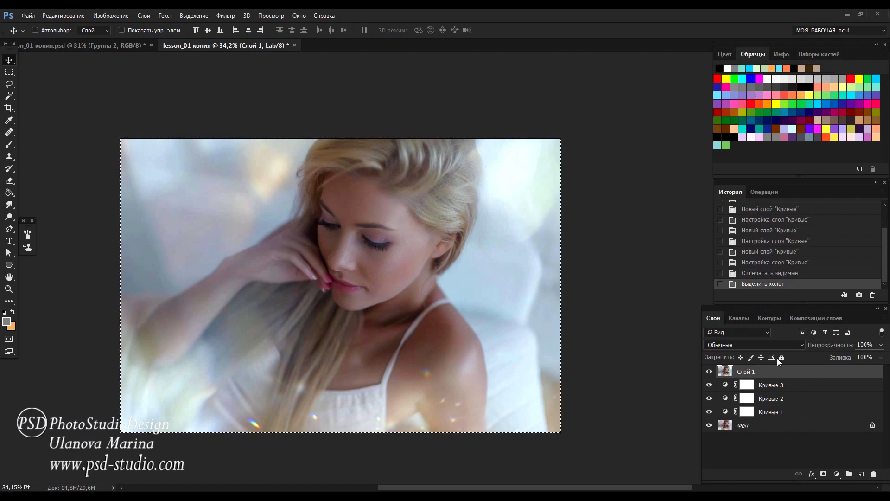
click(62, 14)
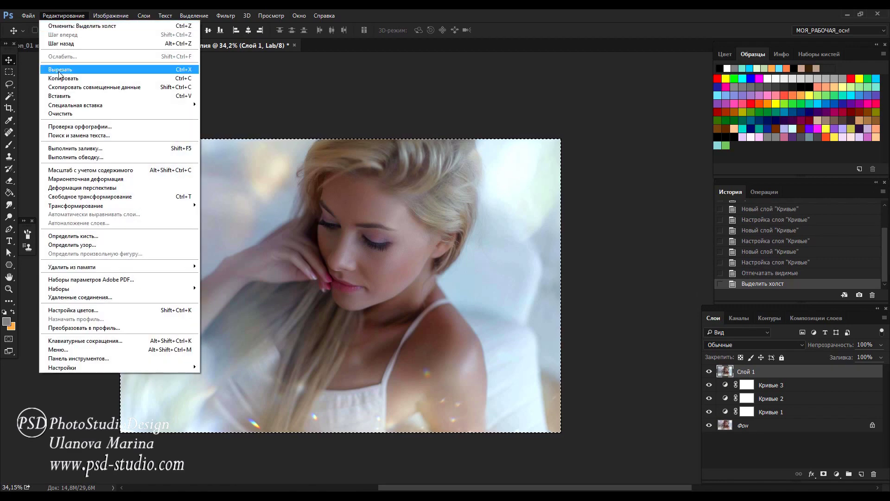
click(60, 79)
Paste the copied Lab-corrected image into the layered lesson_01 копия.psd as a new top layer.
click(72, 41)
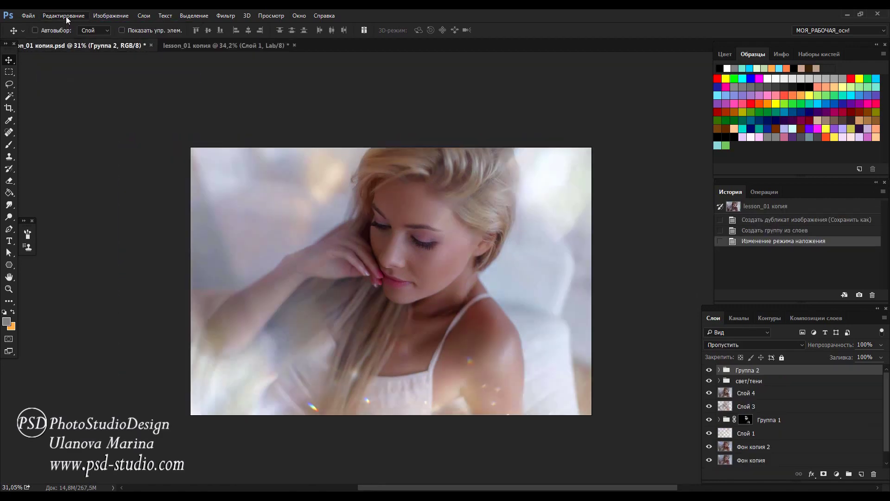
click(66, 16)
click(56, 96)
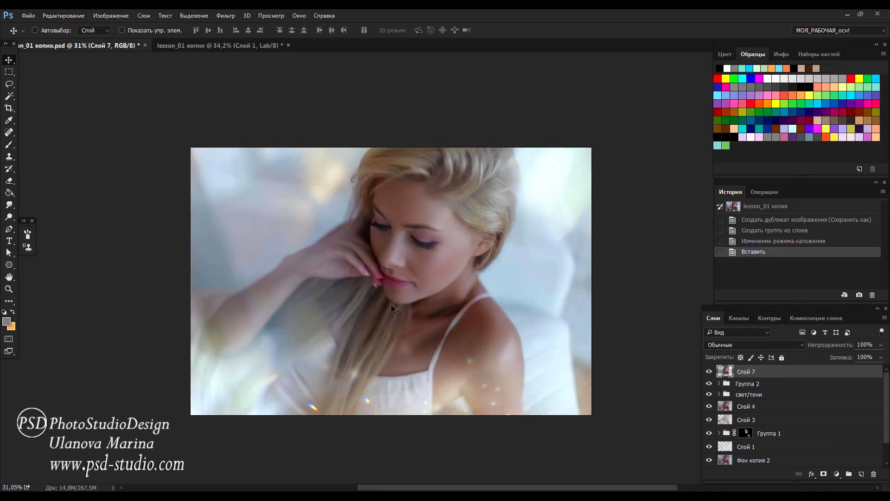
Reduce the pasted Lab-corrected layer's opacity to 57% and compare the image with and without it.
click(709, 372)
click(709, 371)
drag(851, 346, 840, 346)
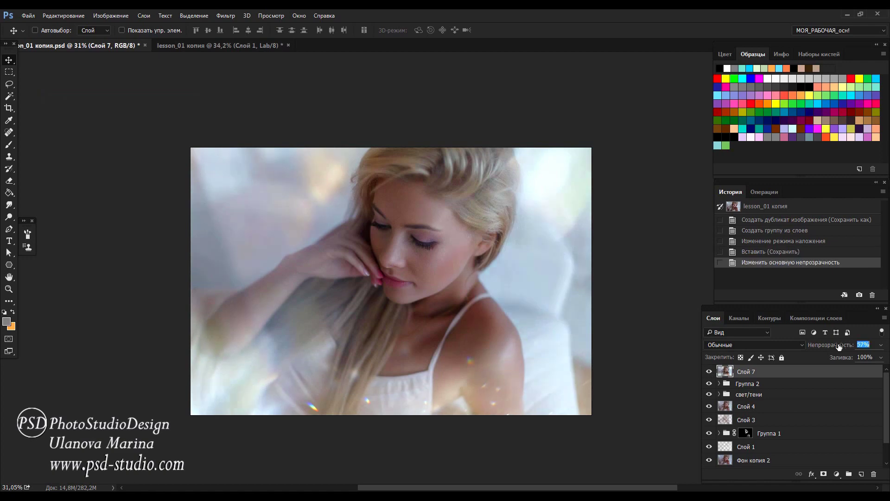
click(709, 371)
click(709, 371)
Add an RGB Curves adjustment layer above the pasted layer, lifting the black point and pulling the midtones down for a darker matte look.
click(838, 474)
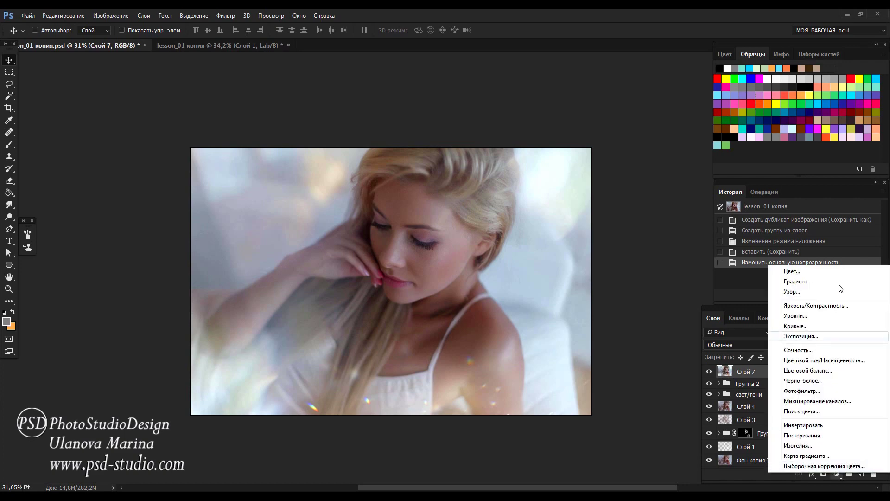
click(830, 326)
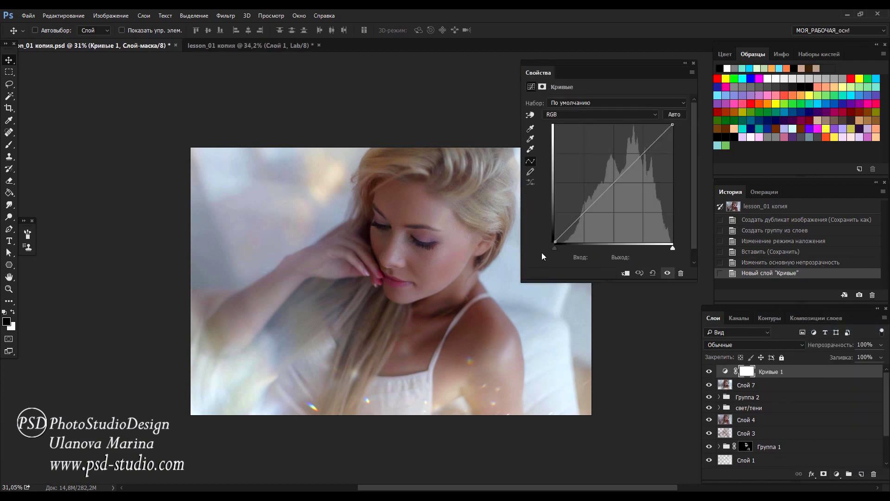
drag(556, 241, 555, 211)
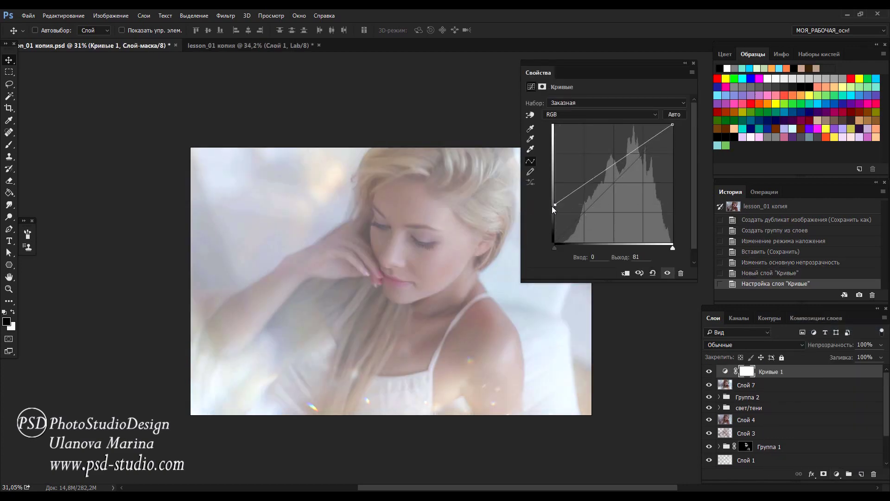
drag(619, 182, 616, 186)
click(693, 63)
Paint the Curves mask with a large soft black brush at 100% opacity to clear the darkening from the face and figure.
key(b)
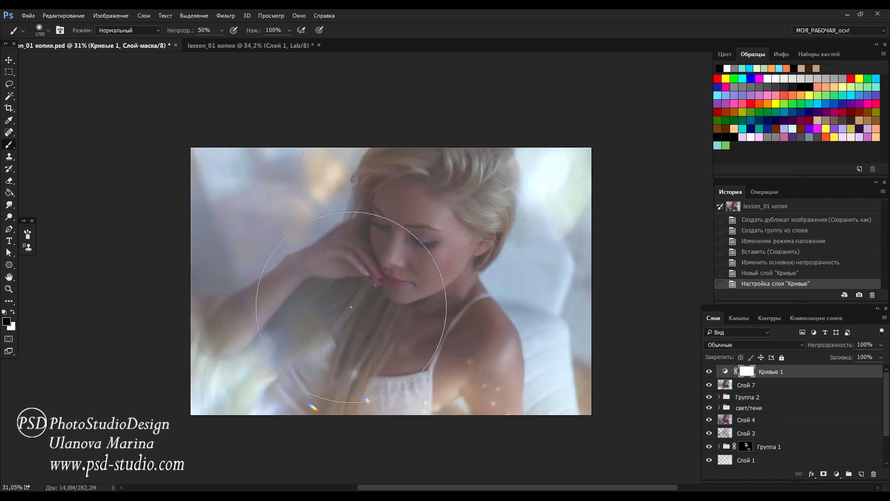
drag(171, 33, 180, 33)
key(bracketright)
key(bracketright)
key(bracketright)
key(bracketright)
click(410, 253)
click(371, 269)
click(338, 278)
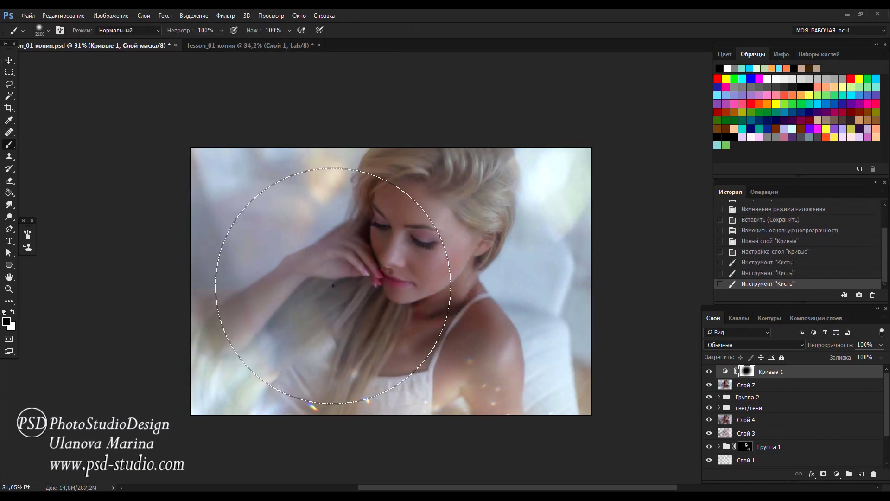
click(448, 262)
click(405, 268)
key(bracketleft)
key(bracketleft)
click(415, 270)
click(421, 260)
click(426, 253)
click(428, 246)
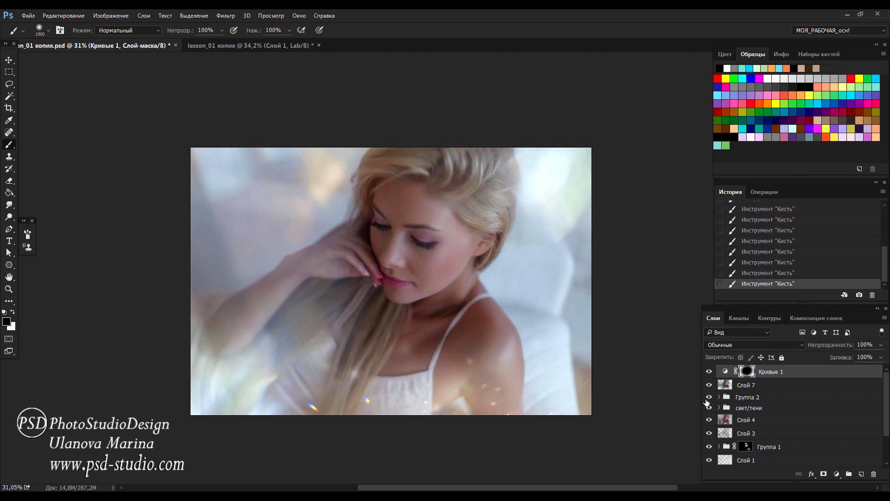
Stamp all visible layers onto a new layer and apply a Camera Raw post-crop vignette with an amount of -22.
key(v)
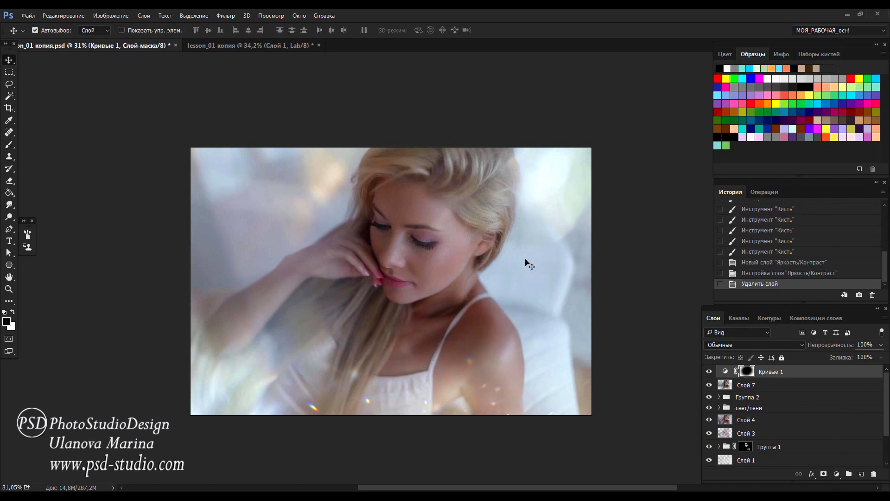
key(ctrl+shift+alt+e)
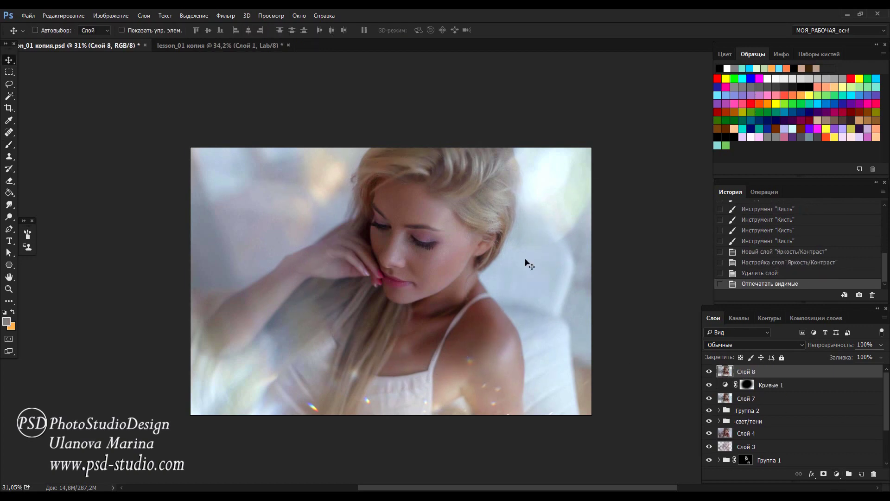
click(227, 15)
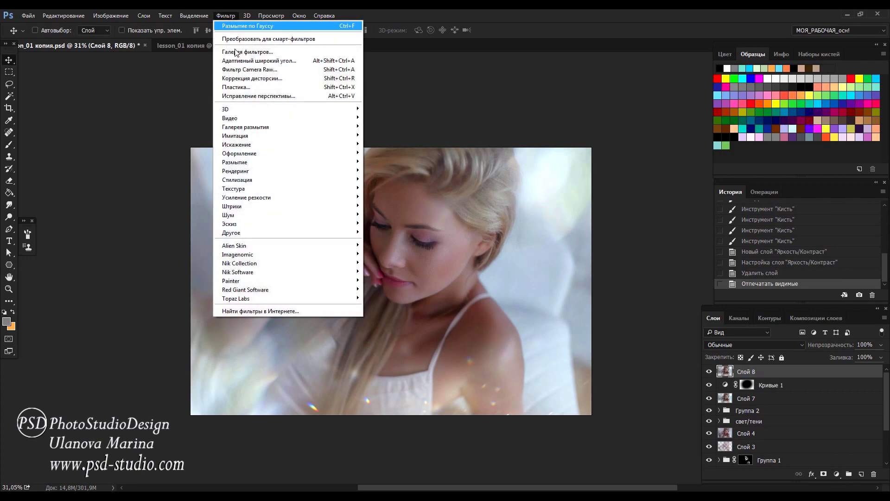
click(233, 66)
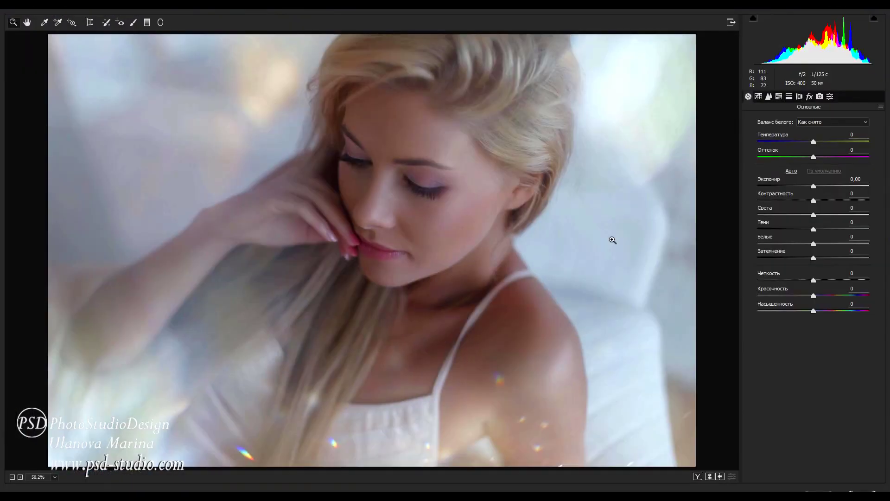
click(809, 96)
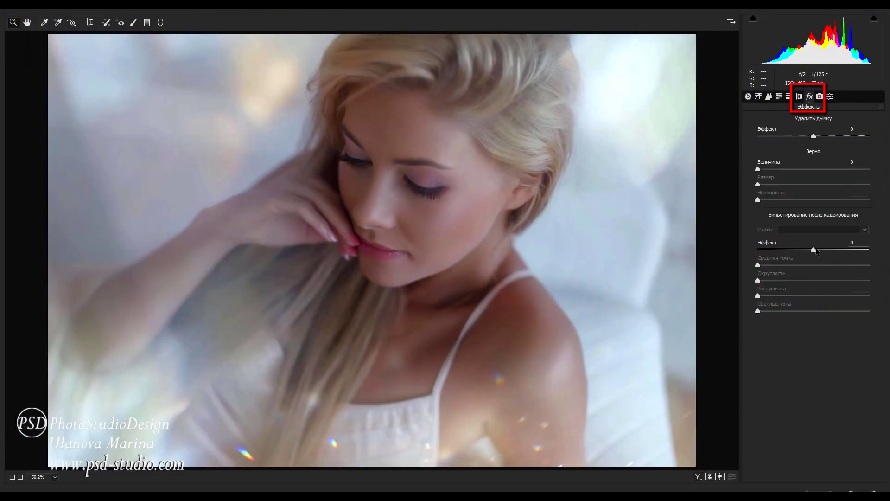
drag(822, 250, 804, 256)
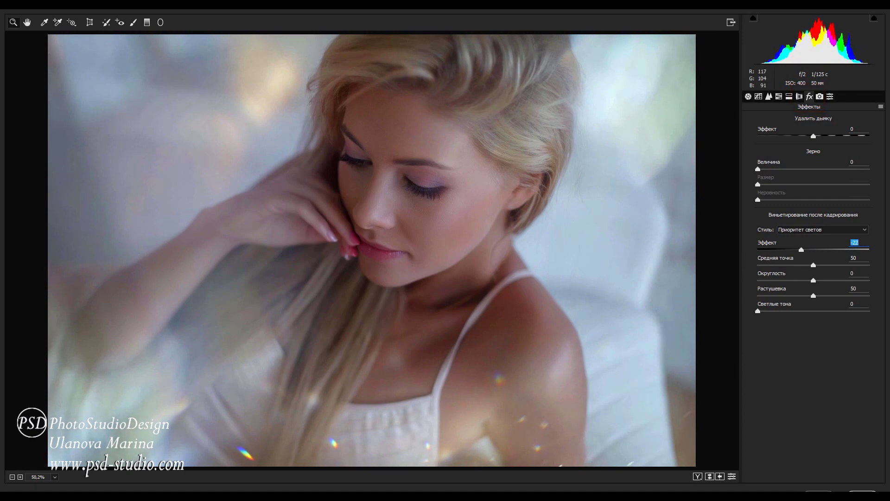
key(Return)
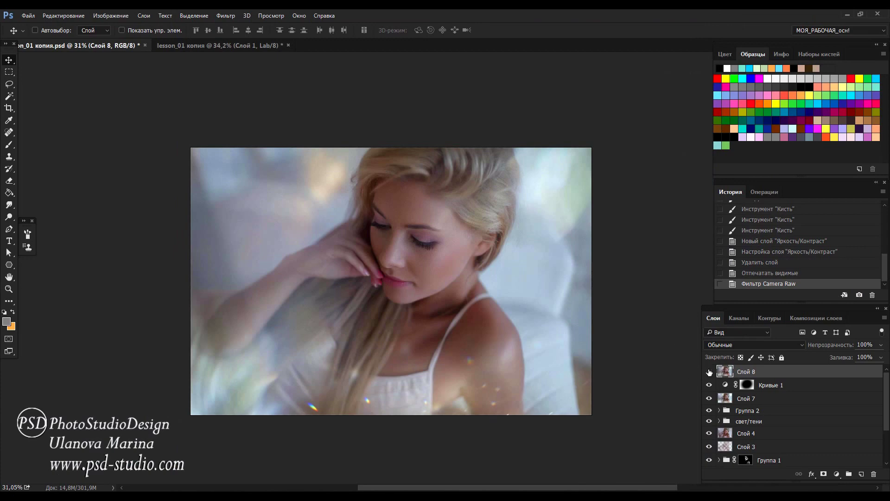
Mask the vignette layer off the face with a large soft black brush and lower the layer's opacity to 64%.
click(708, 371)
click(709, 372)
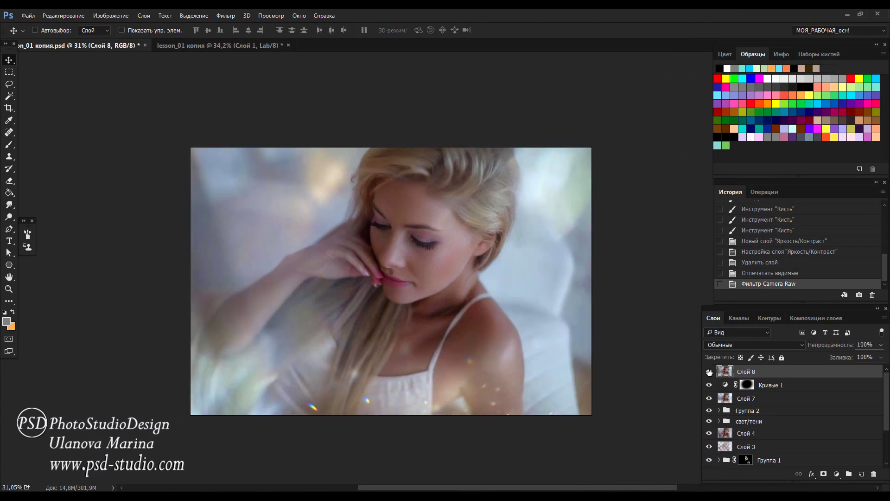
click(823, 474)
key(b)
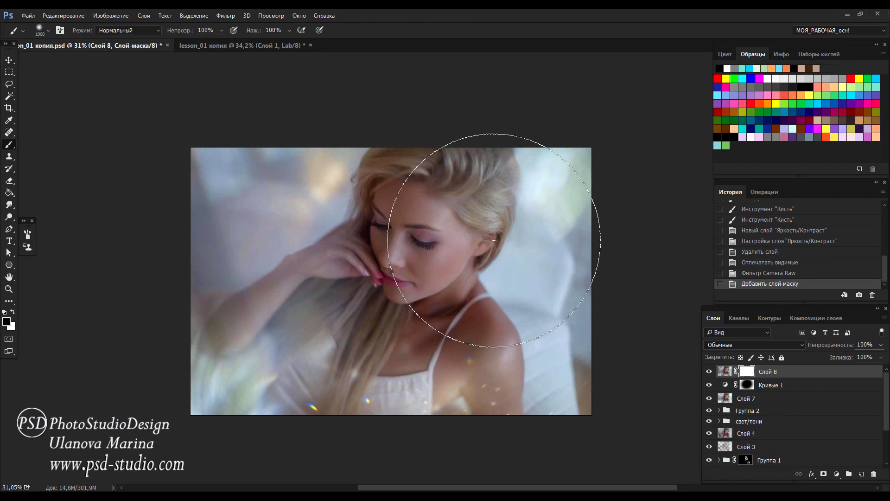
click(415, 250)
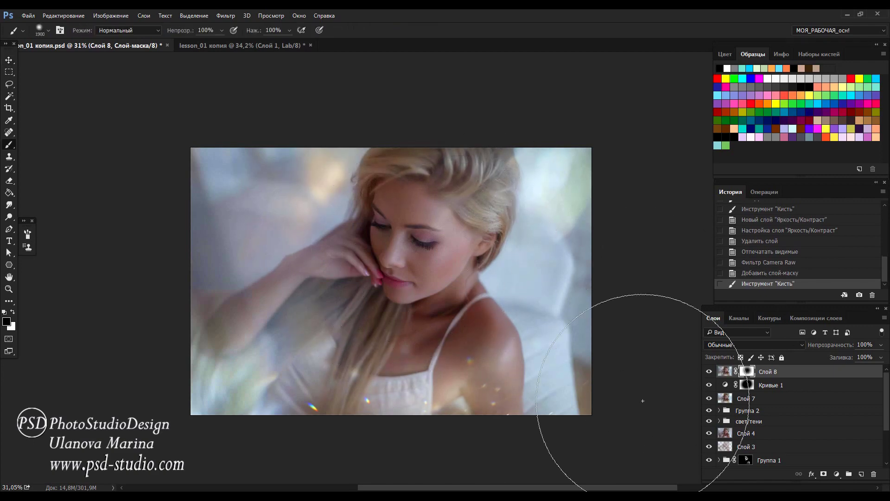
drag(844, 343, 828, 347)
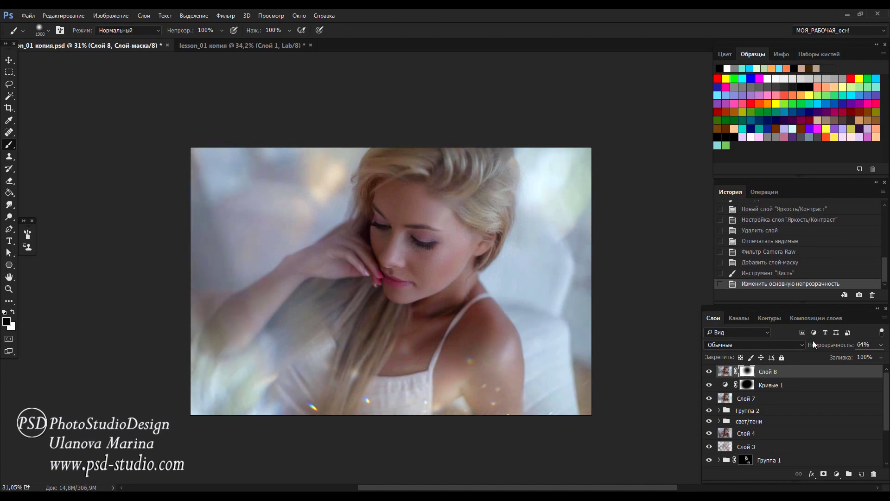
Add a second Curves adjustment layer on top and set the white point input to 242 to brighten the highlights.
click(837, 474)
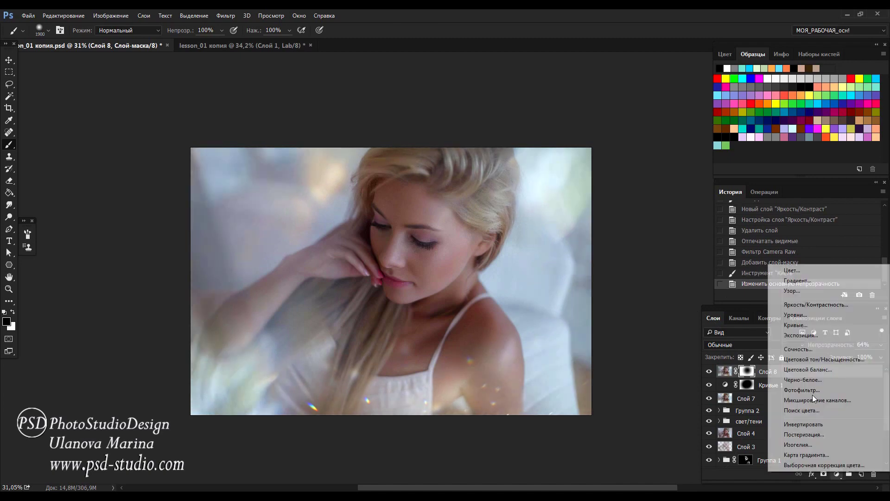
click(809, 328)
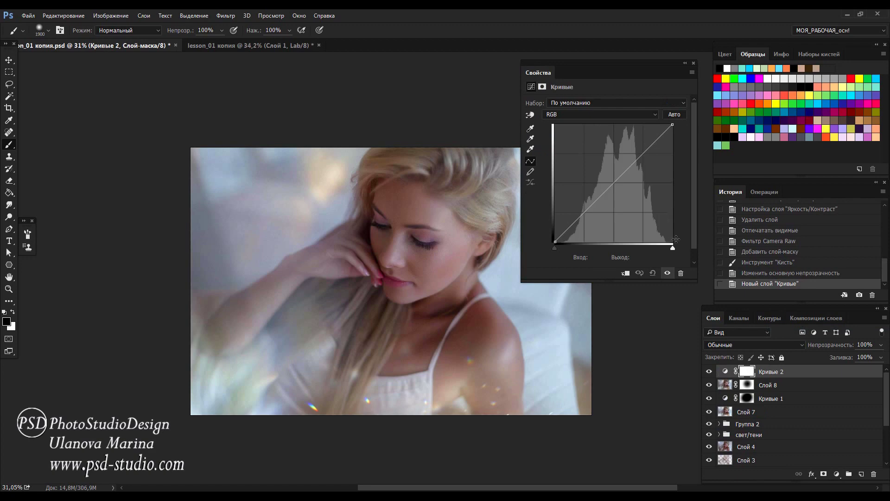
drag(672, 249, 667, 248)
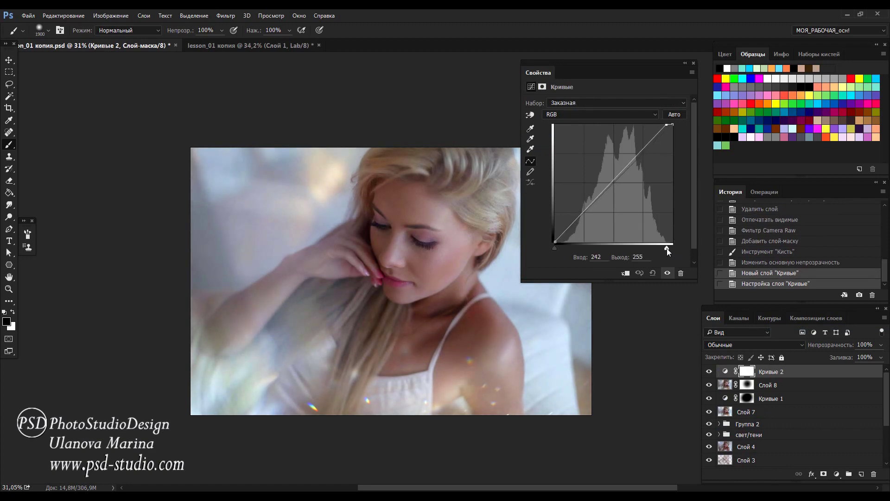
click(693, 63)
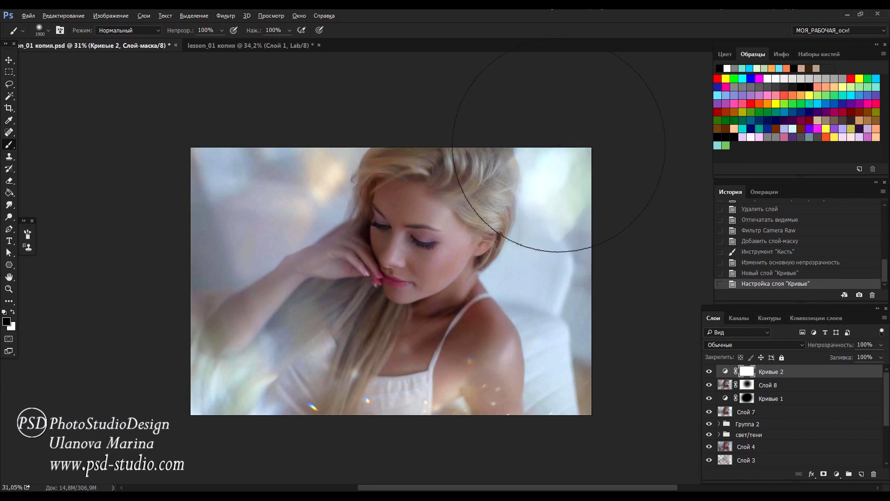
Fill the new Curves layer's mask with black and paint white over the face with a large soft brush.
key(alt+BackSpace)
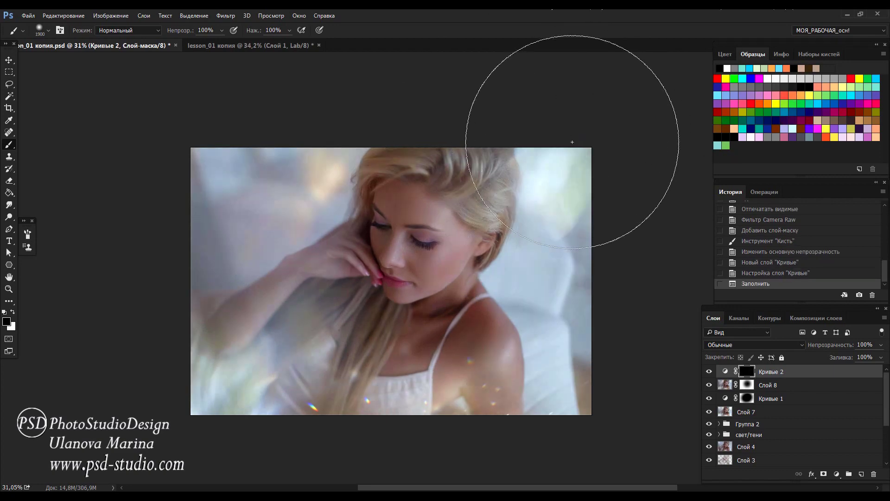
key(x)
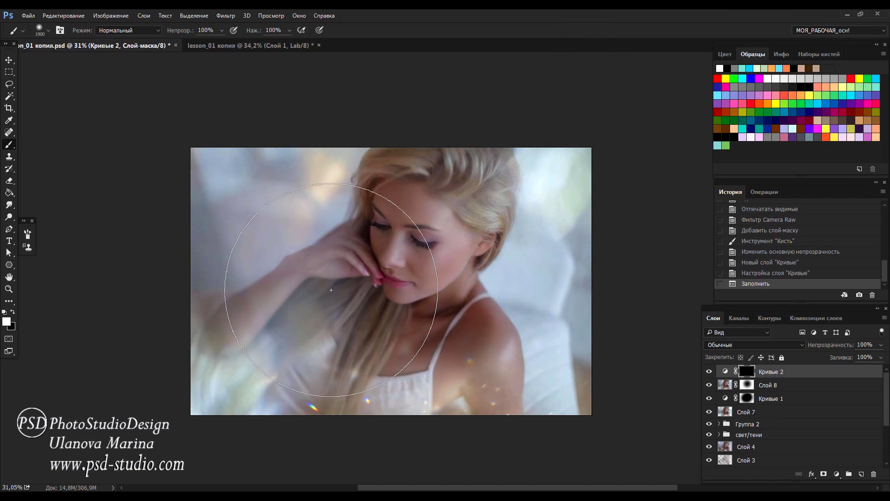
click(417, 266)
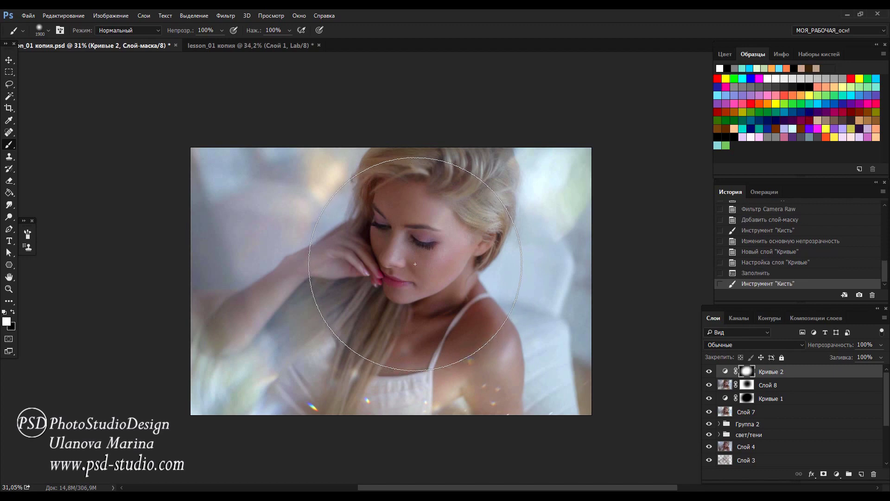
click(413, 267)
key(v)
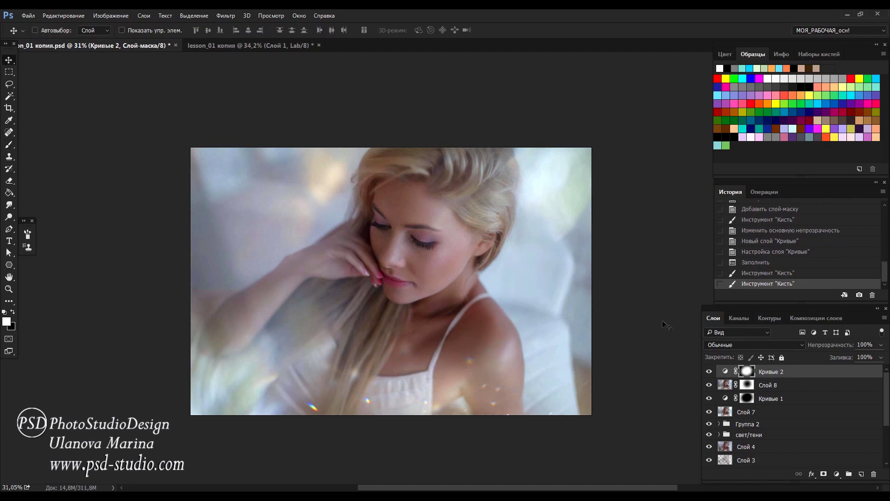
Compare the image with and without the vignette layer Слой 8, and reduce that layer's opacity to 33%.
click(708, 386)
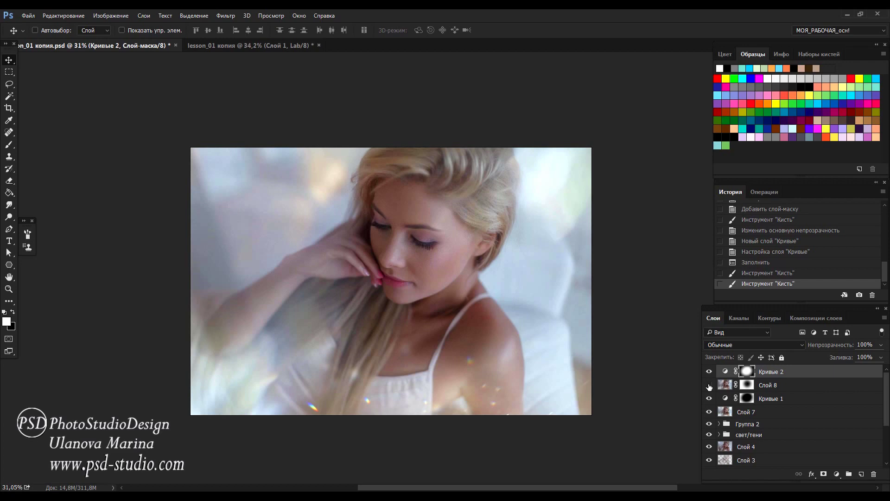
click(708, 385)
click(793, 386)
drag(842, 346, 828, 351)
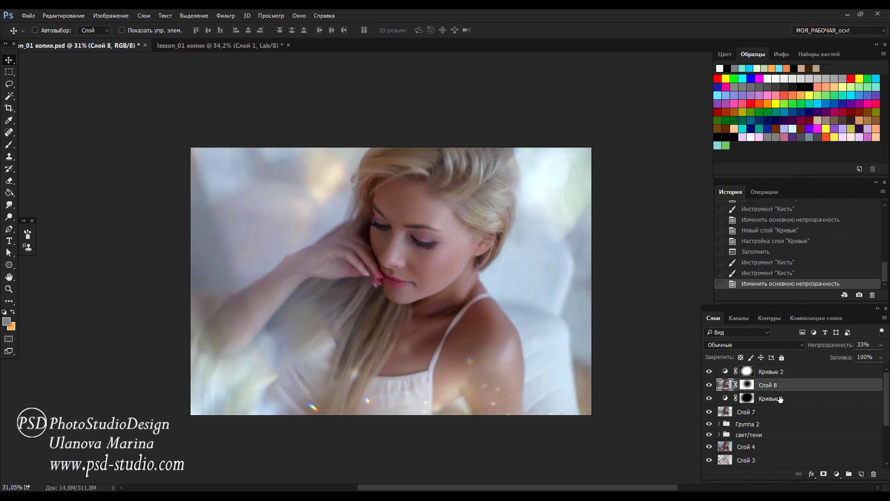
Add a Vibrance adjustment layer above the top Curves layer, set vibrance to +13 and compare before and after.
click(817, 374)
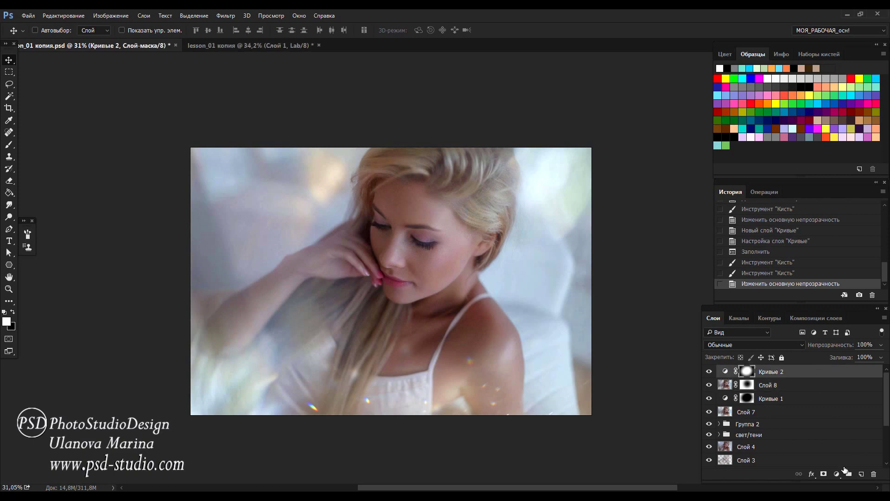
click(837, 474)
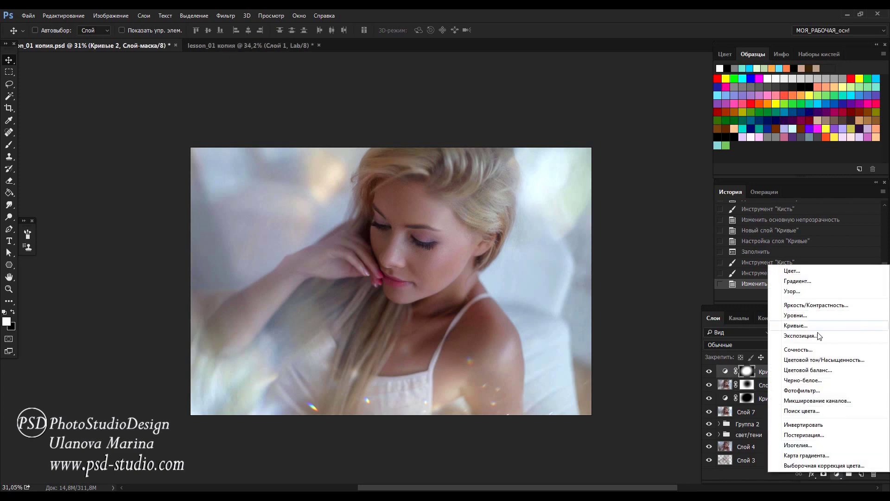
click(806, 351)
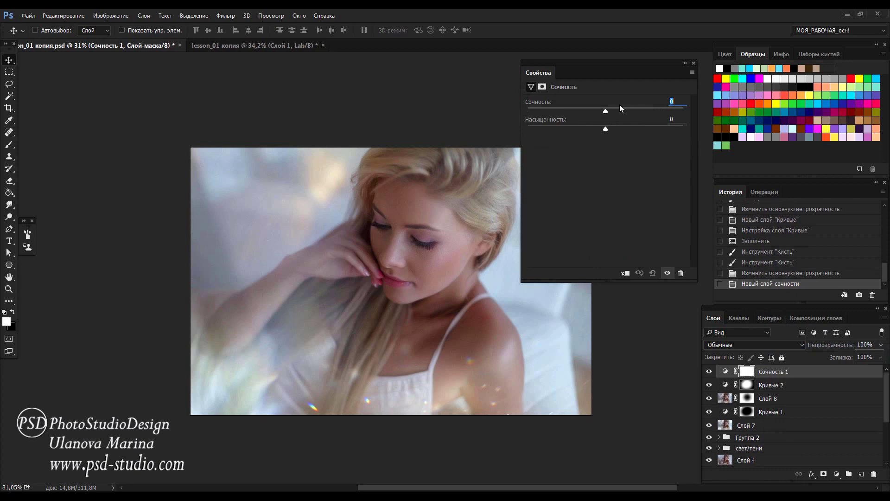
drag(605, 110, 615, 112)
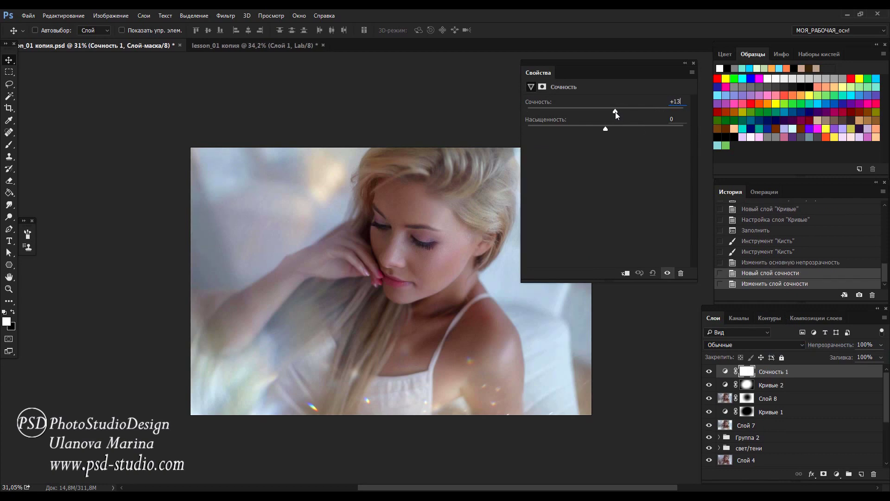
click(667, 273)
click(667, 273)
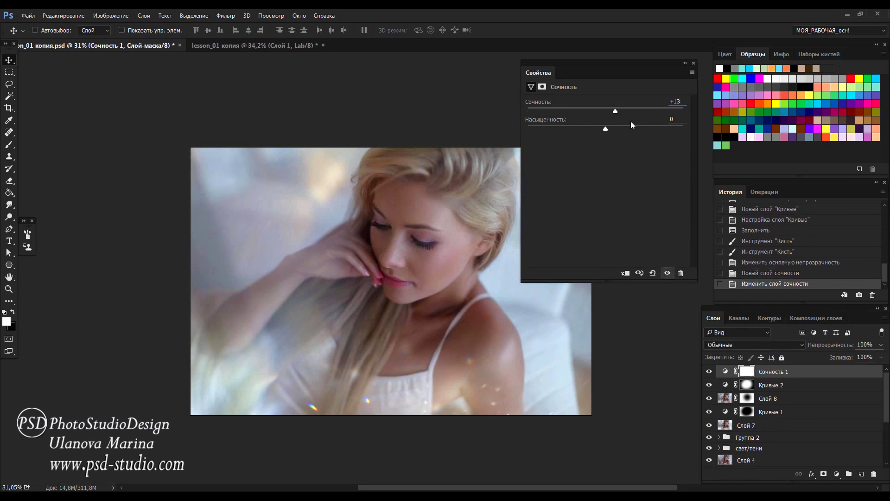
click(694, 64)
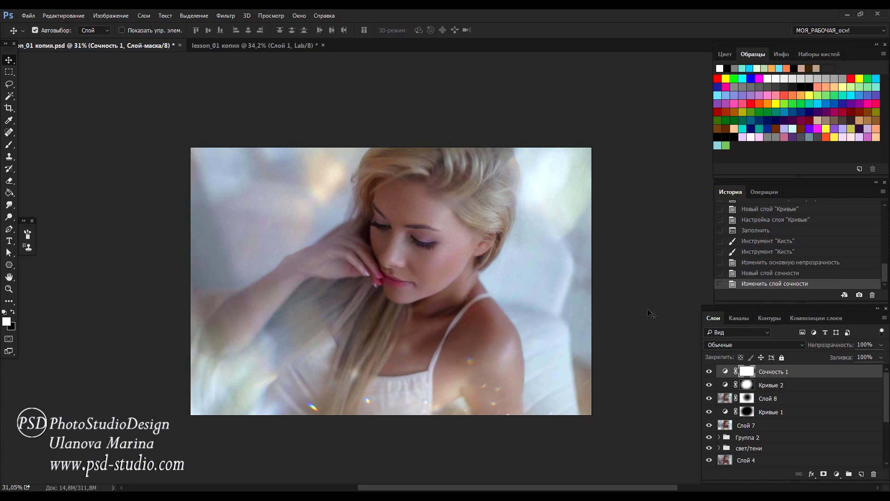
Stamp all visible layers onto a new layer and load the blue channel as a selection.
key(ctrl+alt+shift+e)
scroll(572, 312, up, 2)
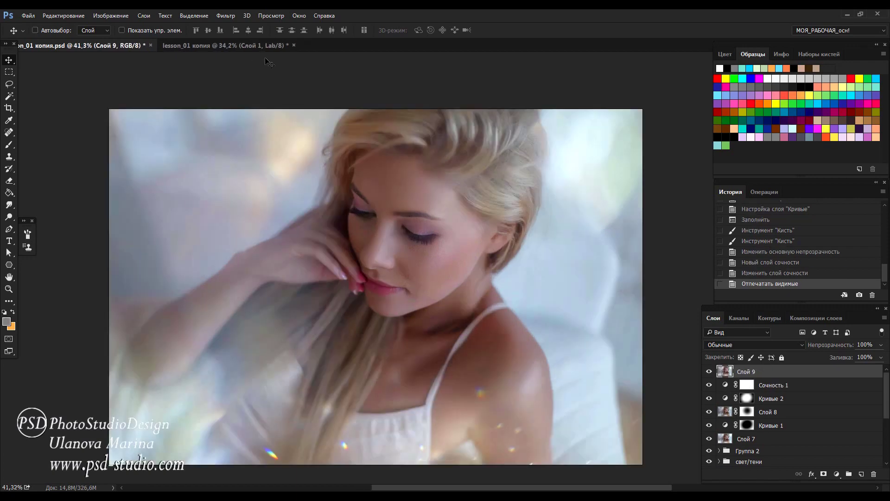
click(741, 318)
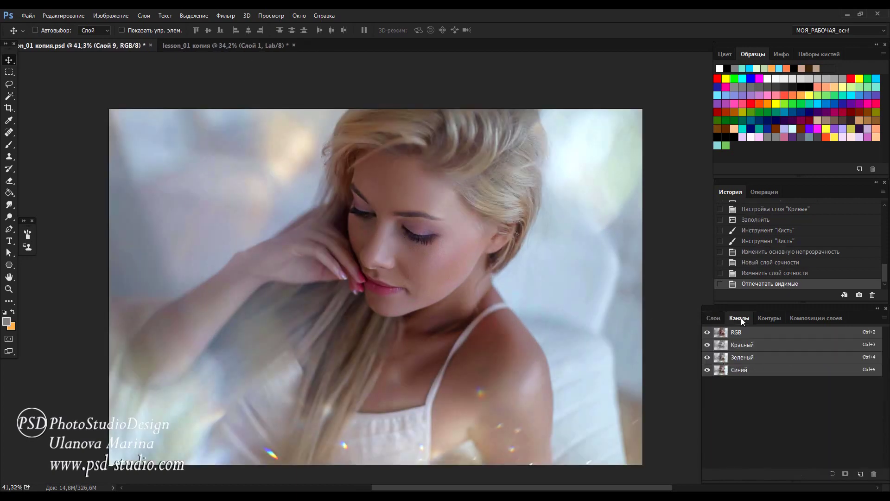
ctrl+click(721, 370)
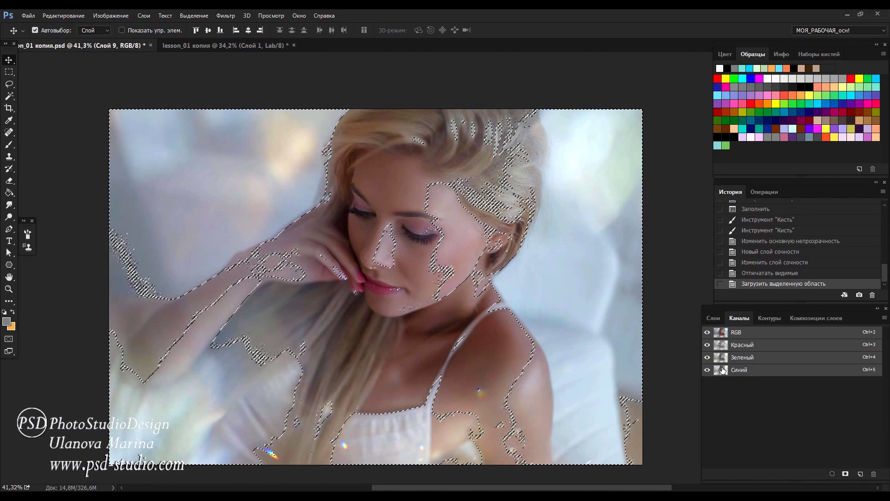
click(713, 317)
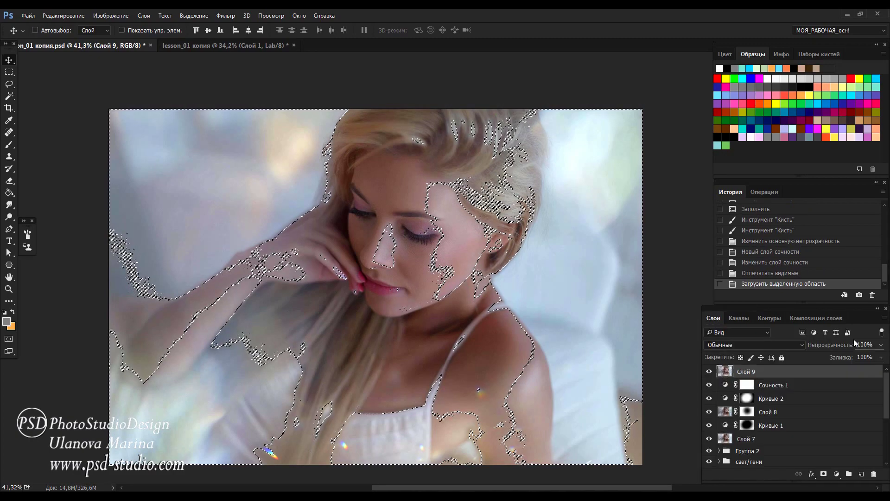
Paste the blue-channel selection's copied pixels onto a new layer above Слой 9, with Soft Light blending and 91% opacity.
key(ctrl+shift+alt+n)
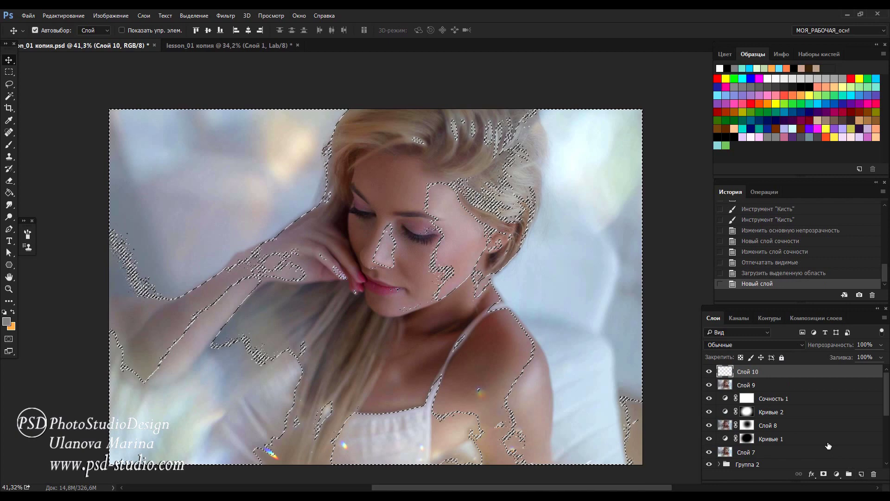
key(ctrl+v)
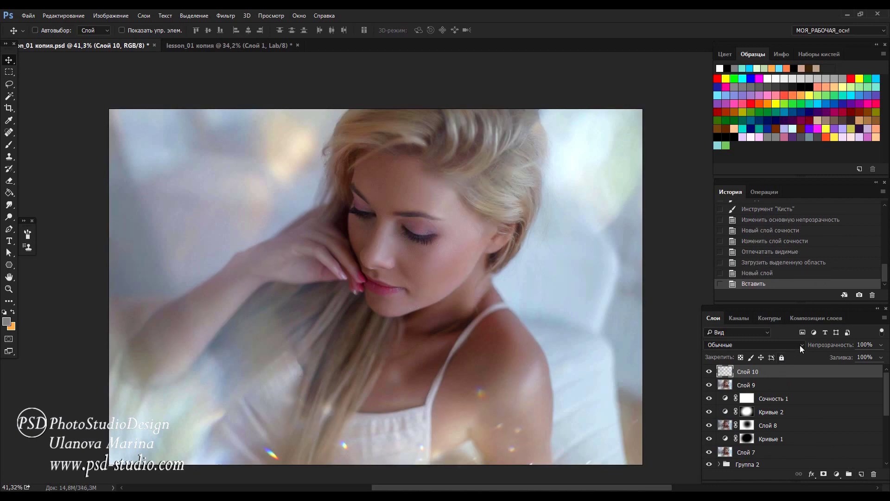
click(800, 345)
click(723, 232)
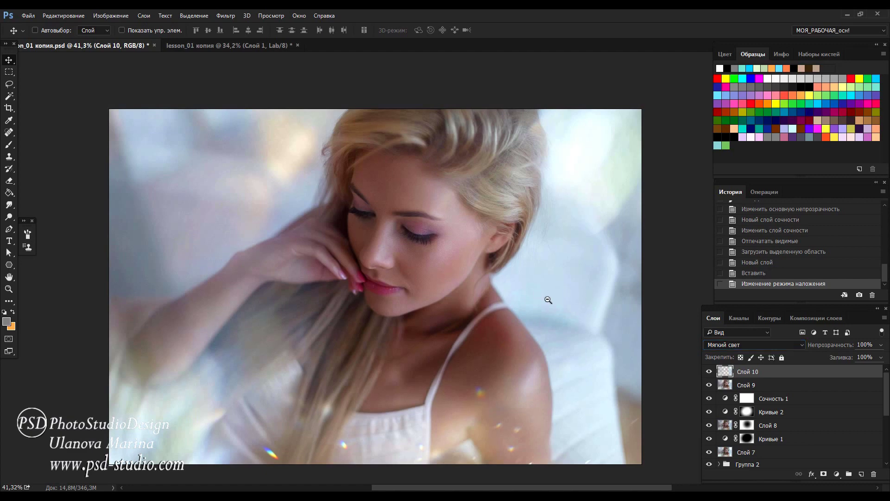
key(ctrl+minus)
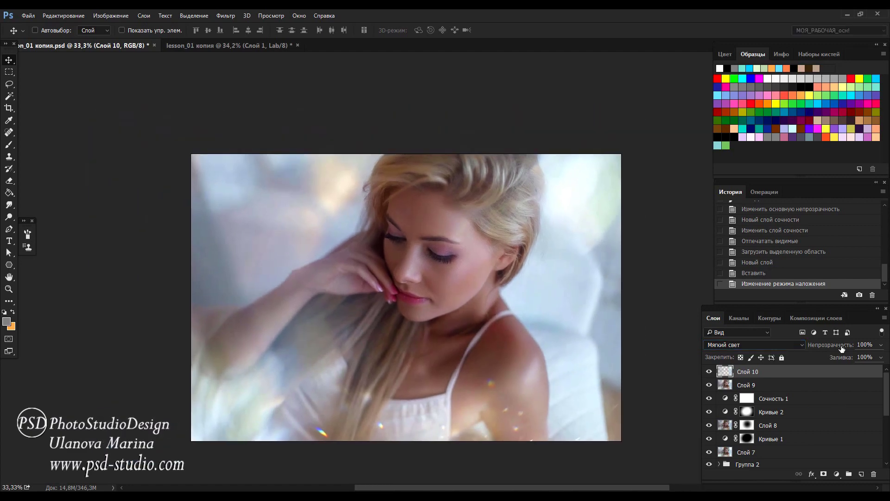
drag(842, 349, 838, 349)
Change Слой 10 to Linear Light blending and apply a High Pass filter with a radius of 1.7 pixels.
click(800, 343)
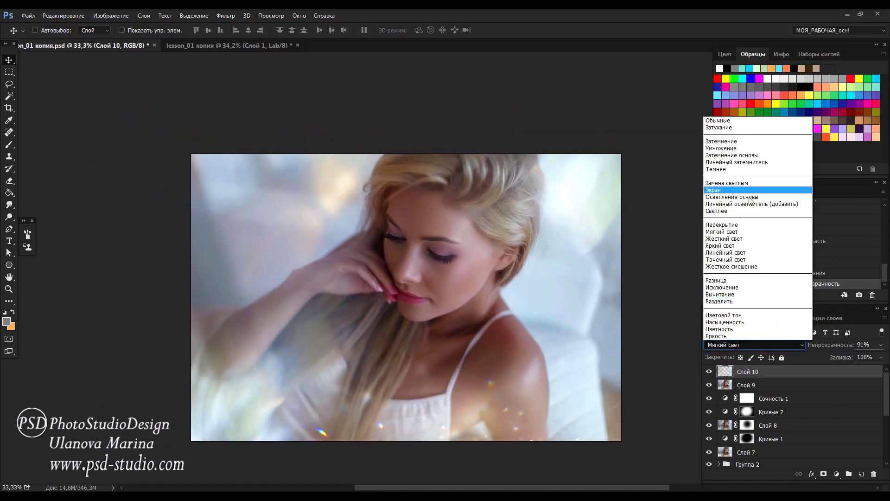
click(737, 252)
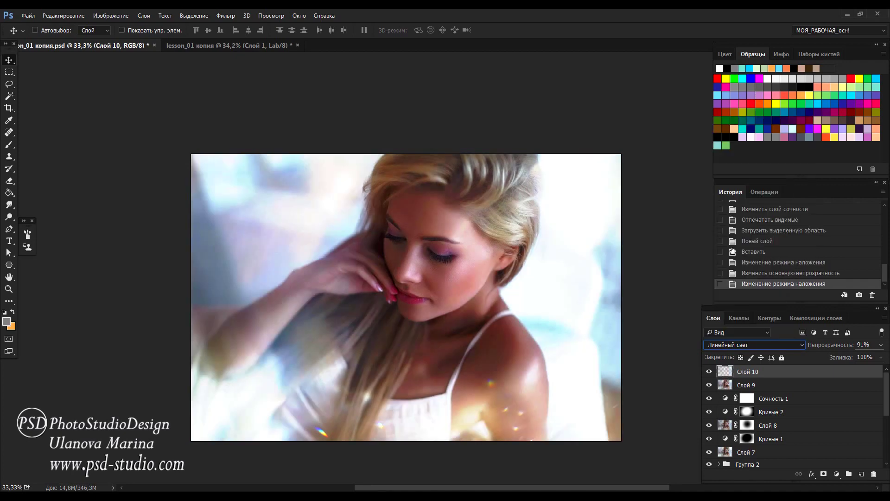
click(222, 15)
mouse_move(235, 238)
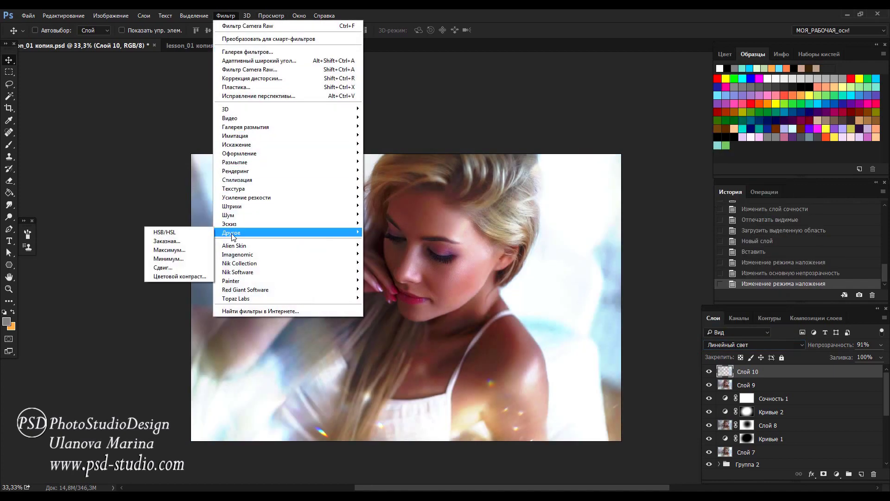
click(190, 276)
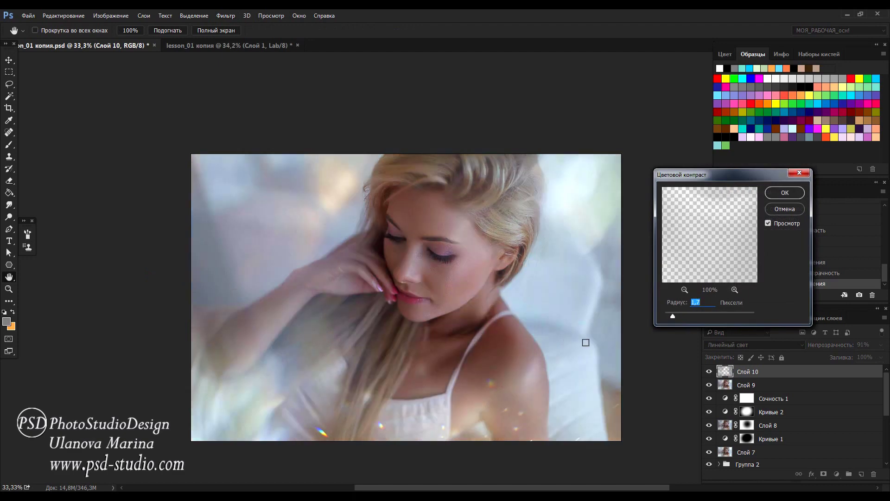
ctrl+click(526, 306)
click(783, 193)
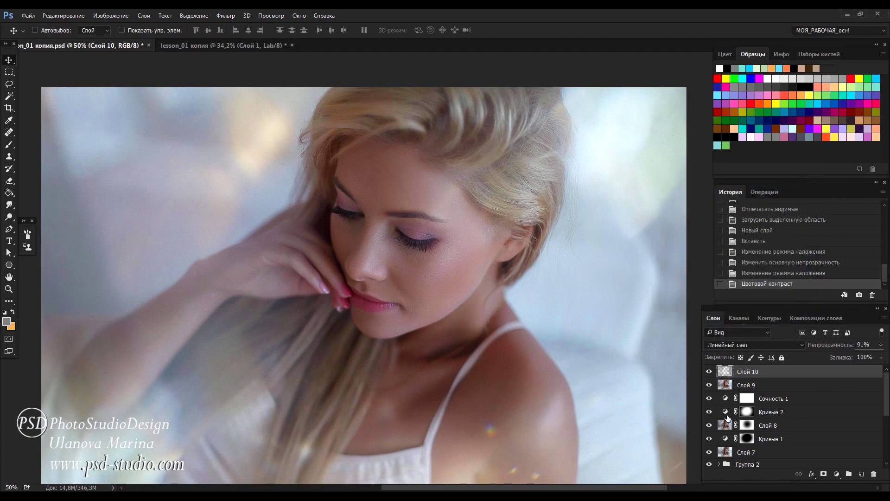
Compare the image with and without Слой 10, and stamp all visible layers onto a new layer on top.
click(711, 373)
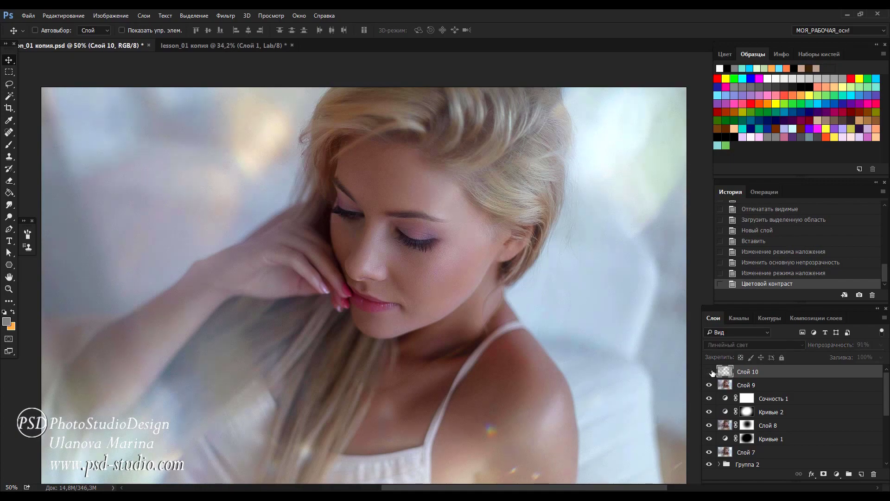
click(712, 373)
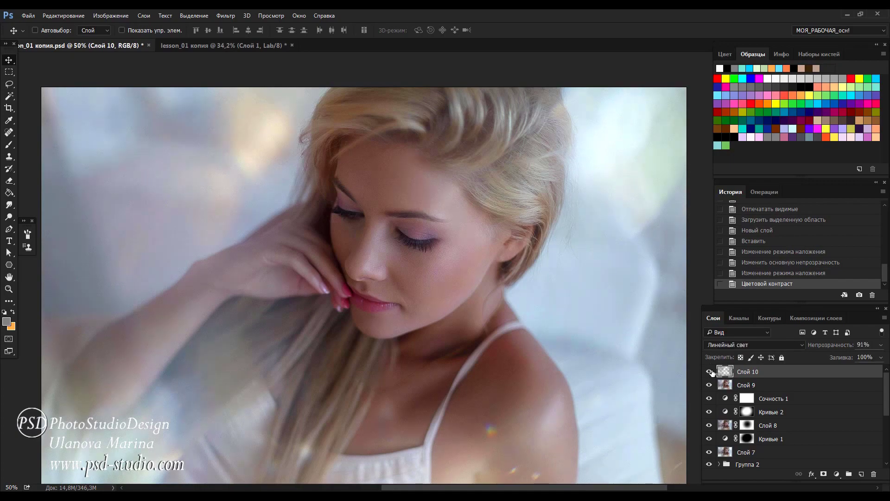
ctrl+alt+click(548, 349)
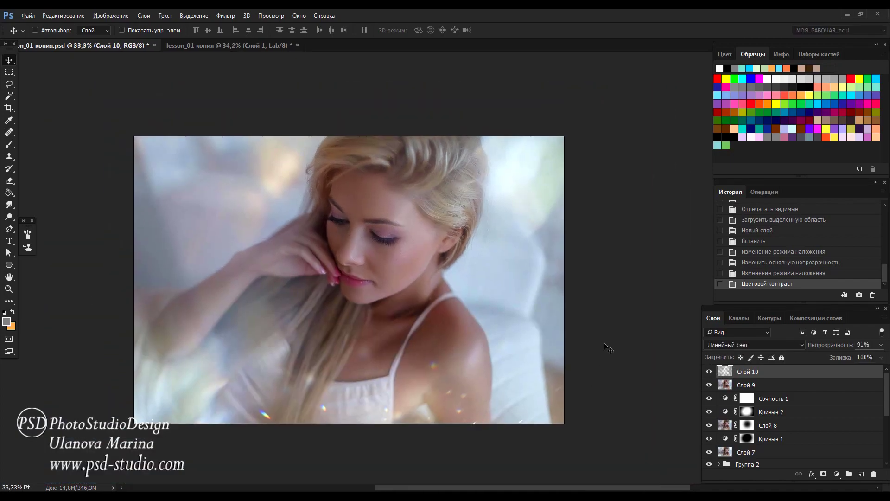
key(ctrl+shift+alt+e)
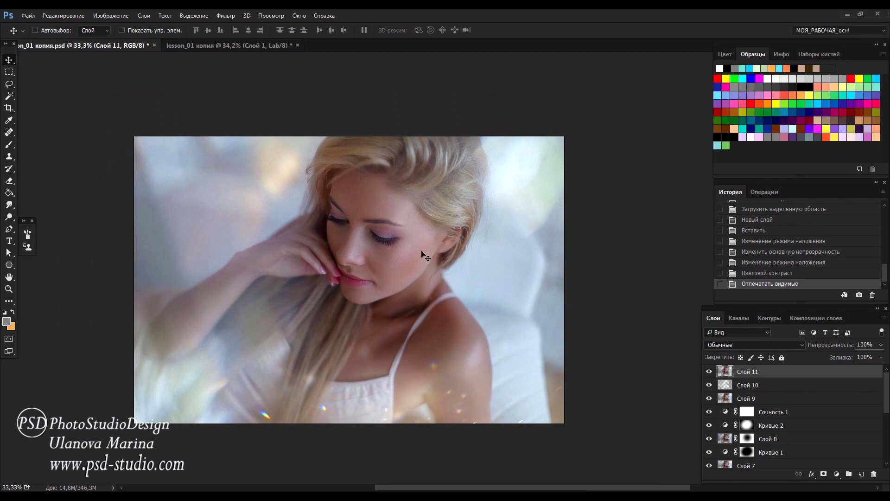
Sharpen the stamped layer Слой 11 with Unsharp Mask, tuning the amount and radius and comparing against the unfiltered image.
scroll(425, 258, up, 1)
drag(428, 279, 494, 283)
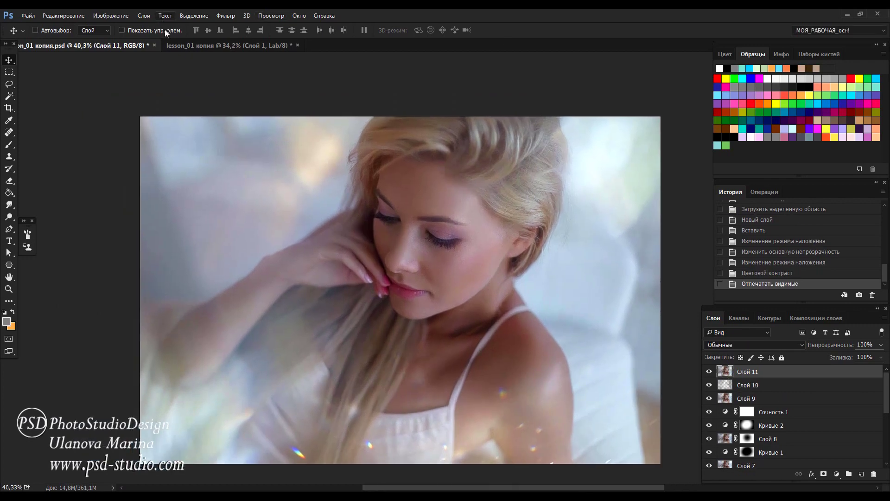
click(223, 16)
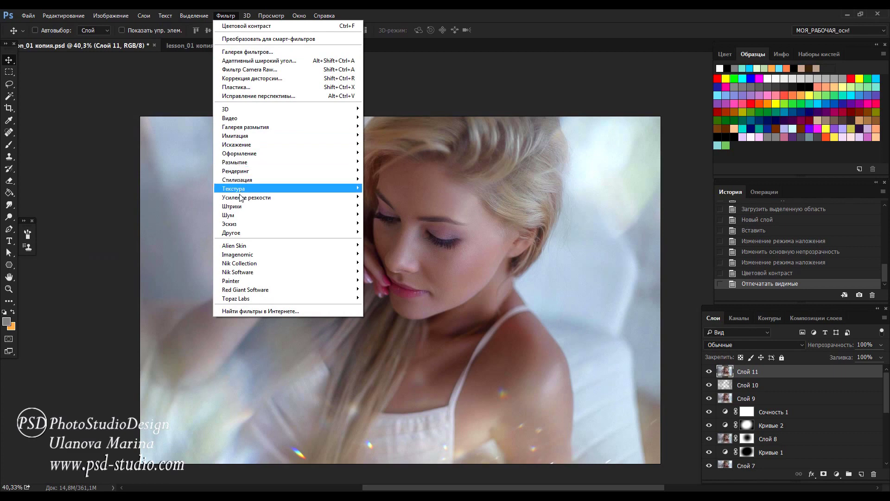
mouse_move(216, 199)
click(167, 206)
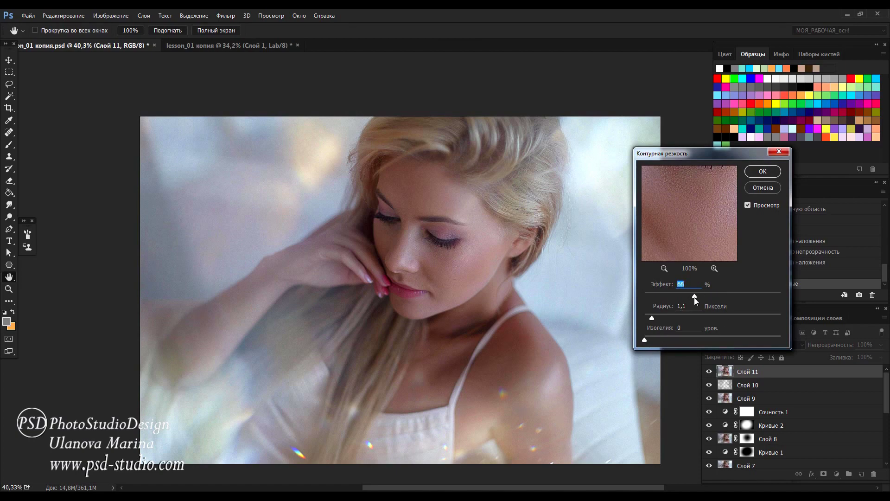
scroll(444, 293, up, 2)
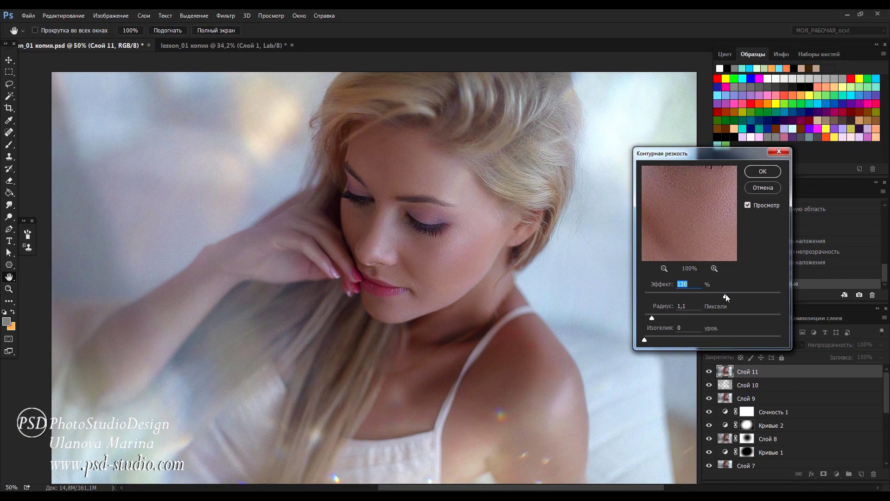
drag(726, 297, 648, 319)
click(748, 205)
click(747, 205)
drag(683, 298, 715, 300)
click(651, 316)
key(Return)
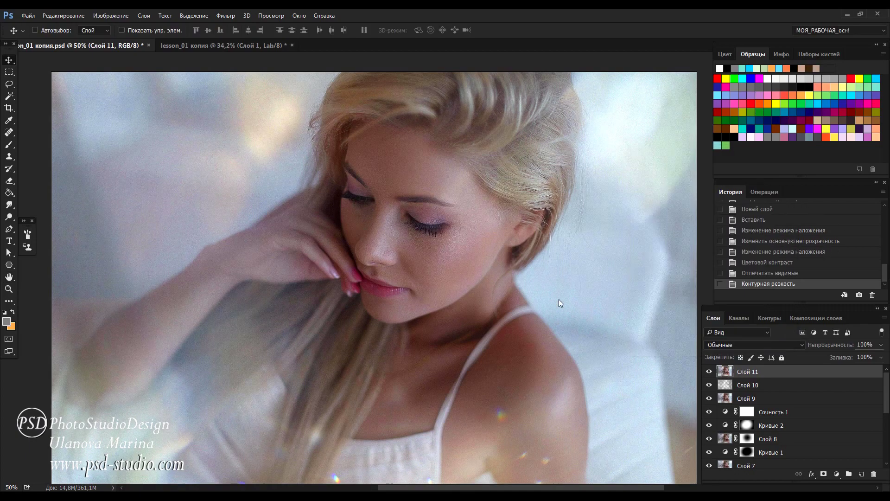
Add a black mask to the sharpened layer Слой 11 and compare the image with and without the top two layers.
alt+click(824, 474)
key(ctrl+plus)
drag(423, 314, 422, 307)
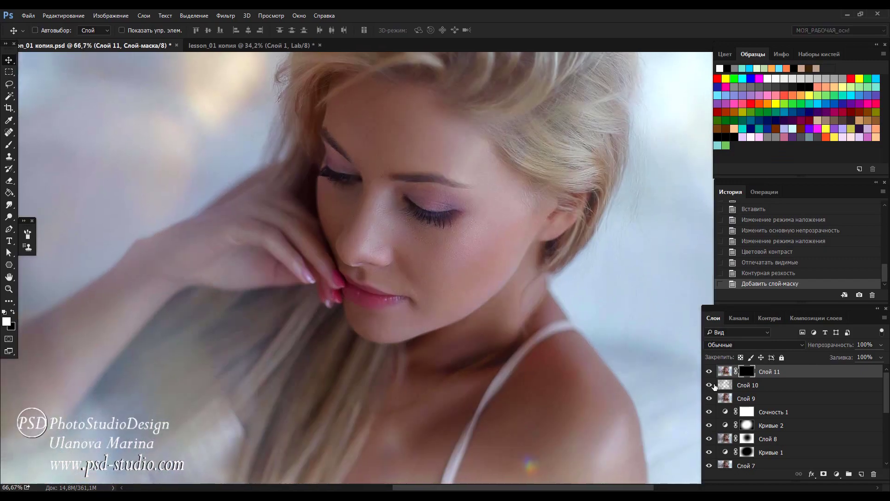
click(709, 371)
click(709, 385)
drag(712, 387, 709, 371)
Paint white on the mask of Слой 11 over the eyes and lips with a small brush to reveal the sharpening there.
key(b)
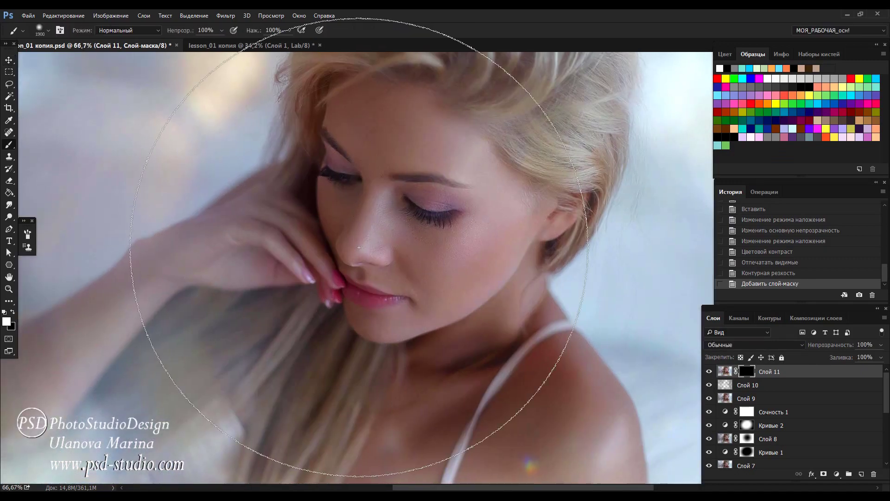
key([)
key([)
key([)
key([)
key([)
key([)
key([)
key([)
key([)
key([)
key([)
key([)
key([)
key([)
key([)
key([)
key([)
key([)
key([)
key([)
click(407, 200)
click(436, 213)
click(342, 153)
click(338, 172)
click(362, 270)
click(376, 294)
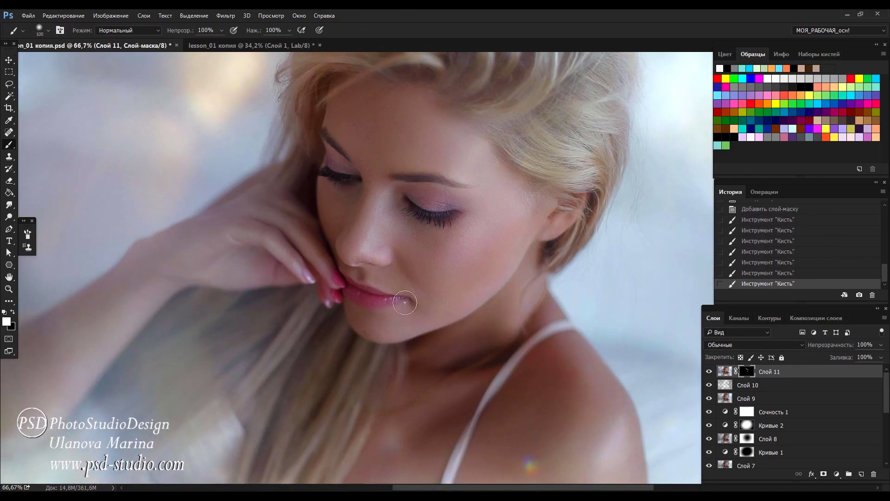
click(394, 301)
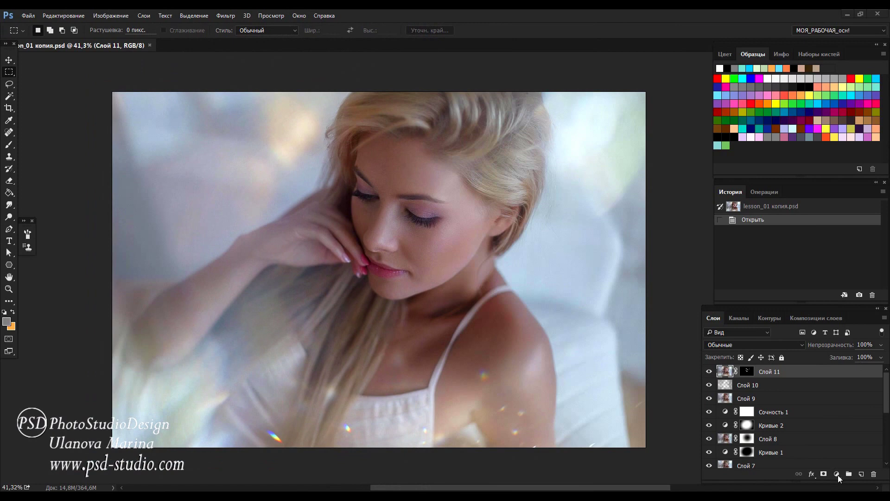
Add a Selective Color adjustment layer above Слой 11 and raise the cyan and yellow amounts in the reds.
click(838, 474)
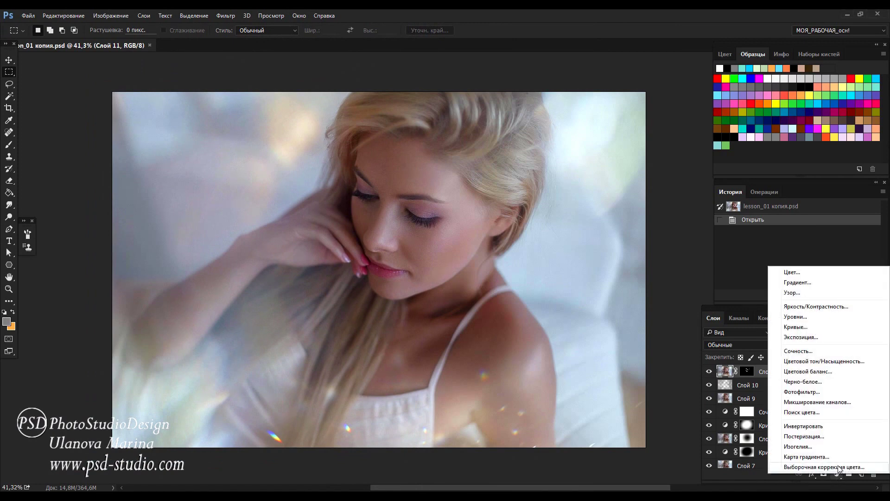
click(840, 469)
click(622, 133)
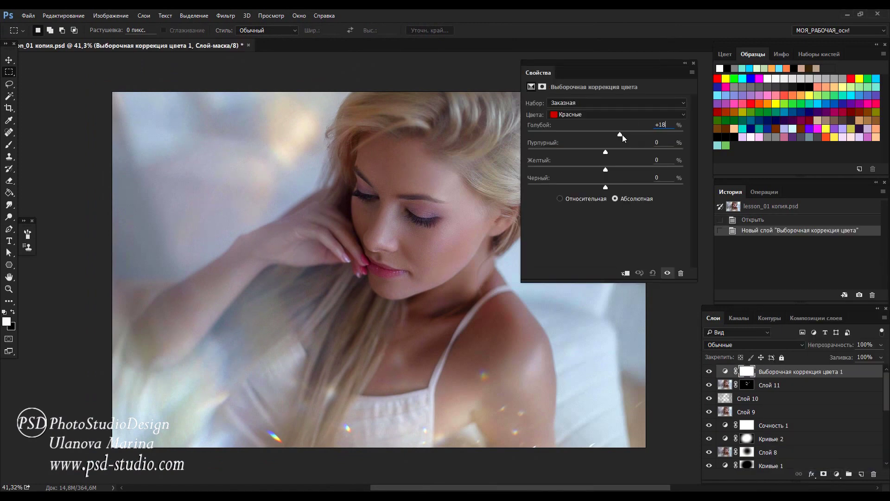
drag(619, 132, 614, 133)
drag(606, 169, 614, 169)
Set the yellows of the Selective Color layer to cyan -6% and yellow +17%, and compare before and after.
click(612, 115)
click(611, 133)
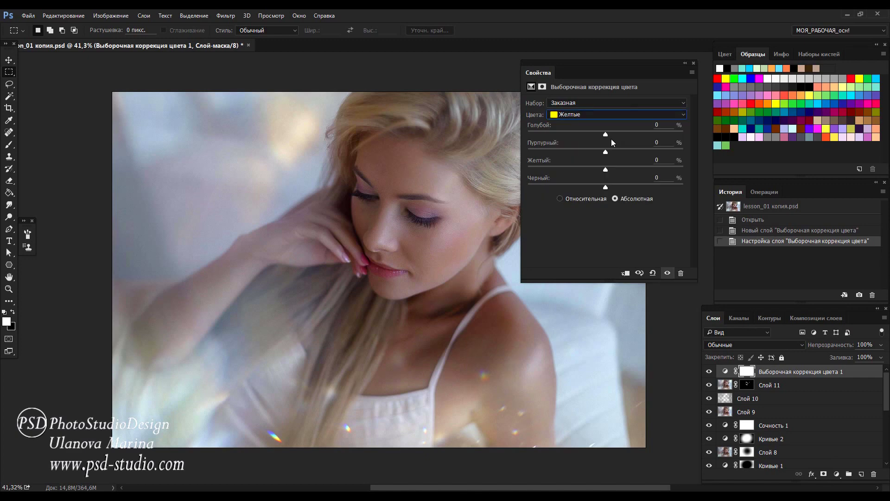
drag(606, 134, 636, 134)
drag(605, 162, 619, 168)
click(667, 274)
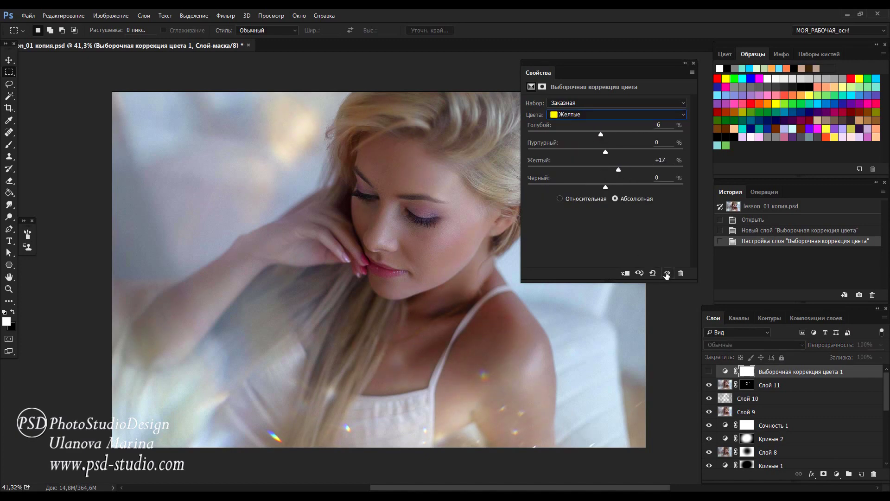
click(667, 273)
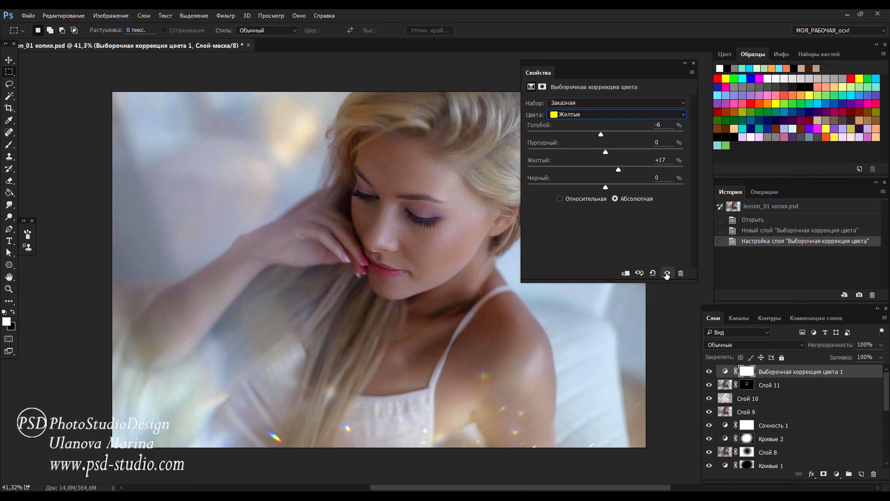
click(693, 63)
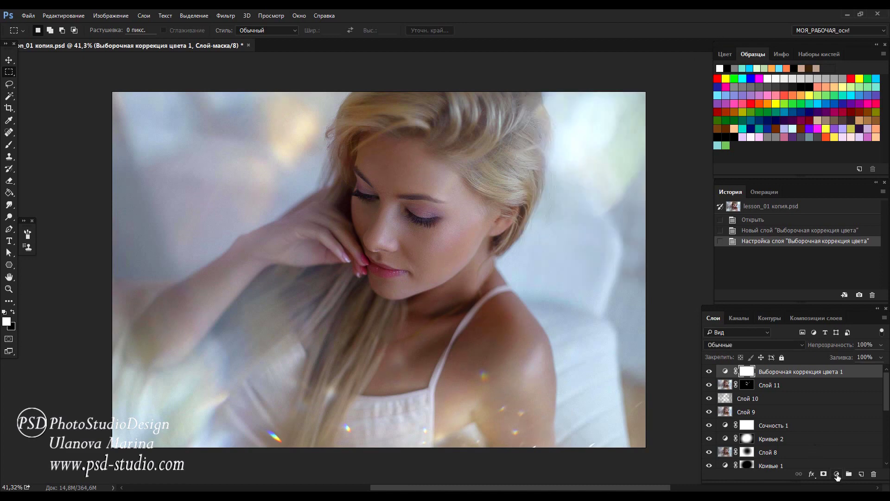
Add a second Selective Color adjustment layer in Color blend mode and adjust it to shift the image toward a cooler blue tone.
click(836, 474)
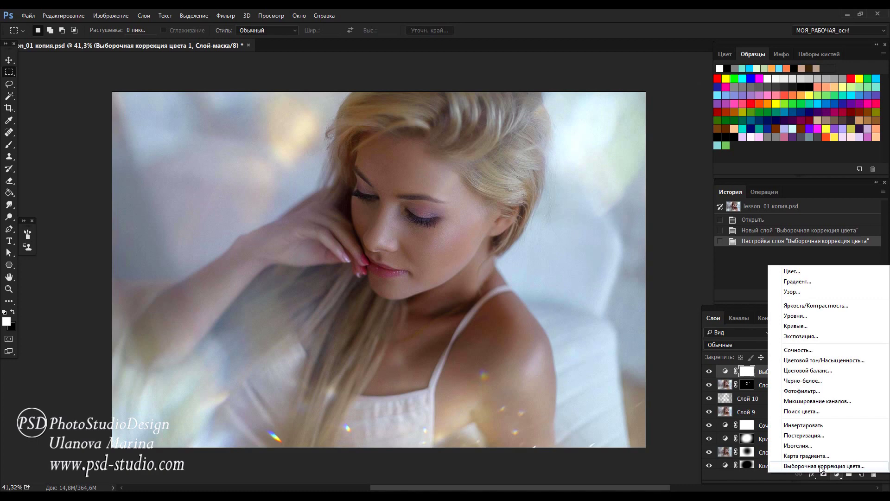
click(821, 466)
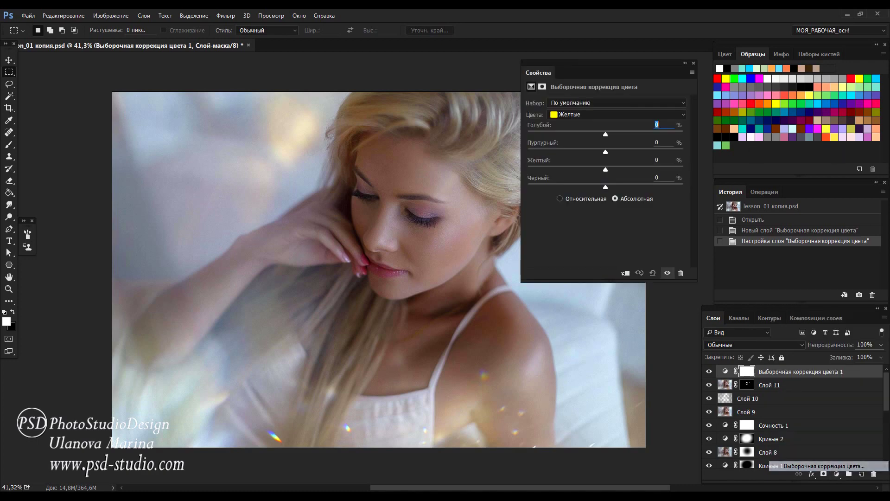
click(753, 344)
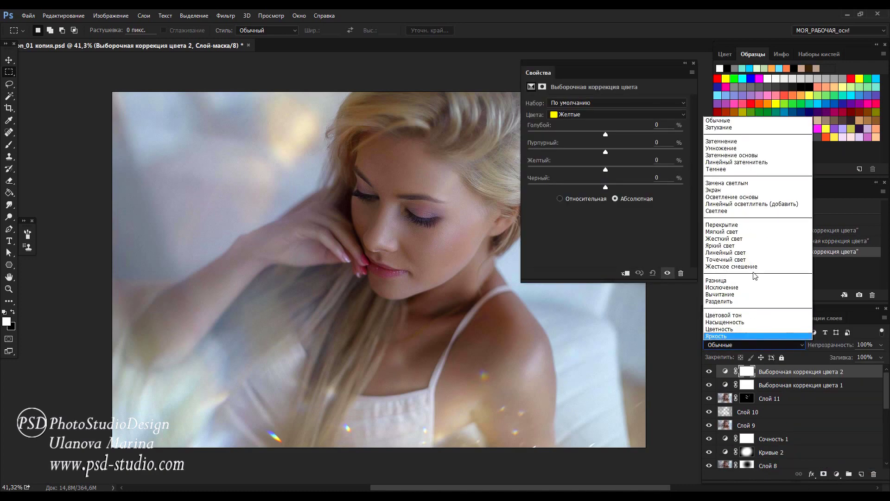
click(723, 328)
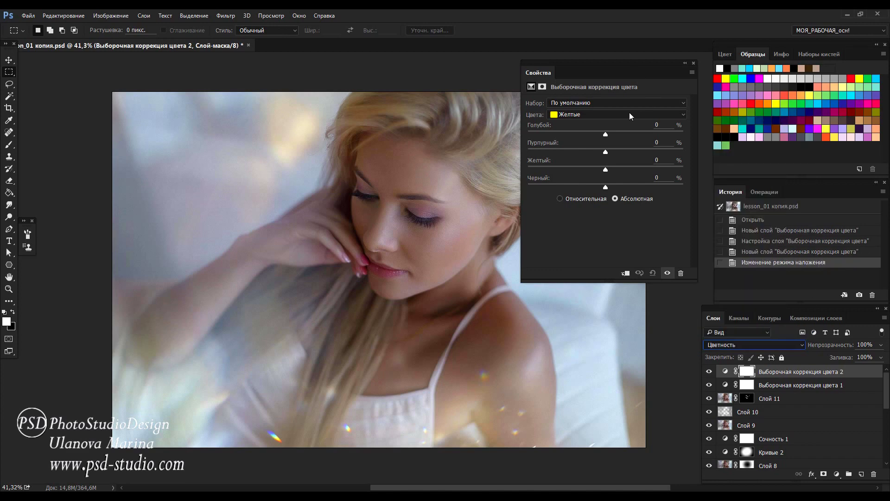
click(616, 112)
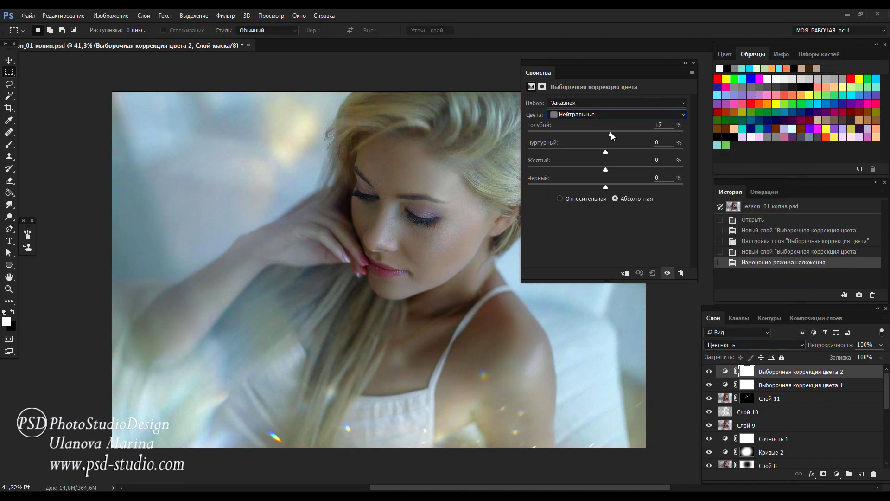
drag(611, 133, 605, 170)
click(668, 273)
click(693, 63)
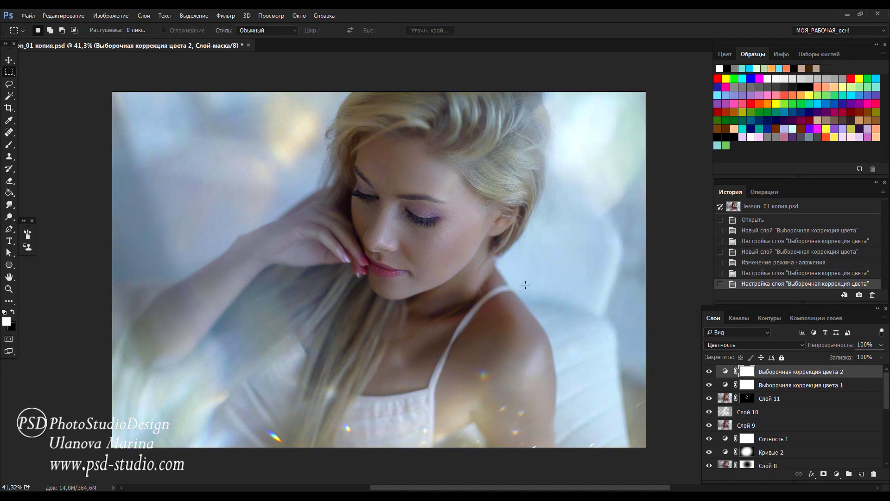
Paint black on the second Selective Color layer's mask over the face and hair with an 1100 px soft brush.
key(ctrl+BackSpace)
key(b)
key(x)
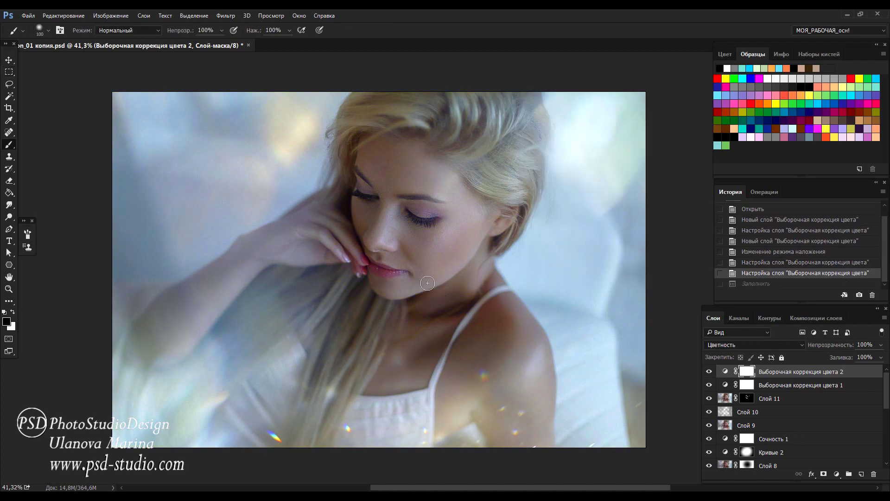
key(bracketright)
key(bracketright)
key(bracketright)
key(bracketright)
key(bracketright)
key(bracketright)
key(bracketright)
key(bracketright)
key(bracketright)
key(bracketright)
key(bracketright)
key(bracketright)
key(bracketright)
mouse_move(432, 178)
mouse_down()
mouse_move(304, 339)
mouse_move(442, 319)
mouse_move(436, 214)
mouse_move(368, 327)
mouse_up()
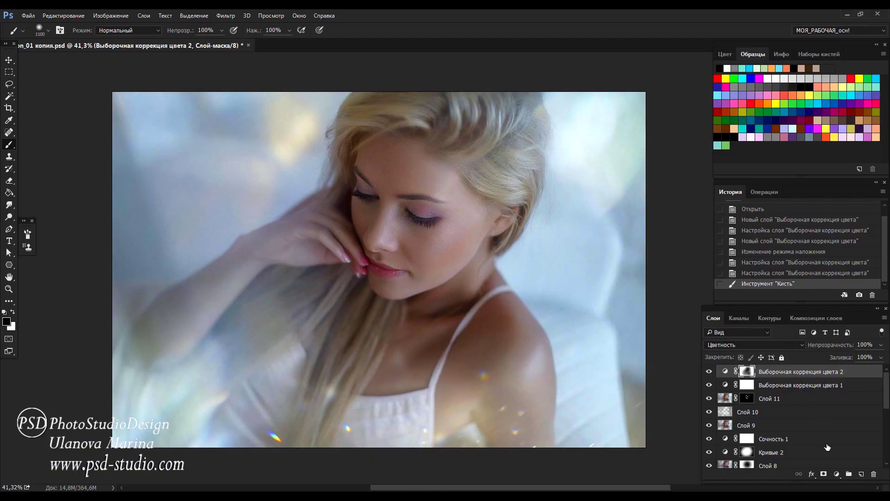
Add a new layer above the second Selective Color layer and set its blend mode to Screen.
click(861, 474)
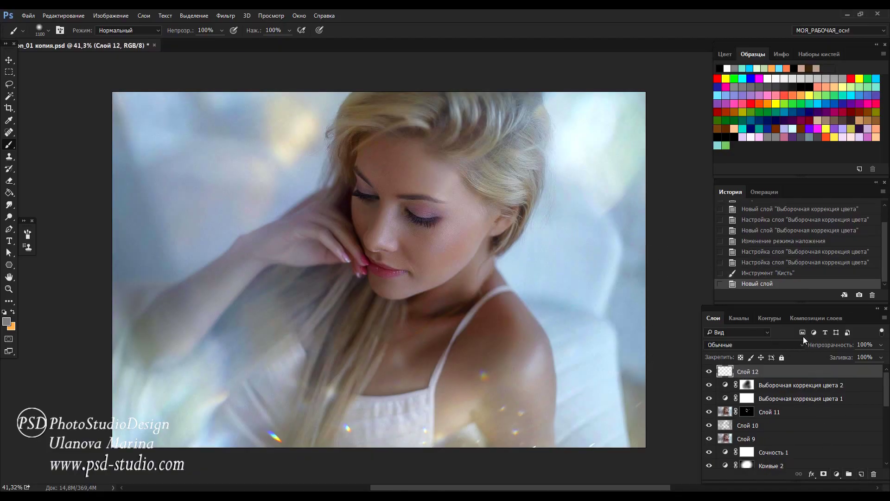
click(801, 344)
click(734, 193)
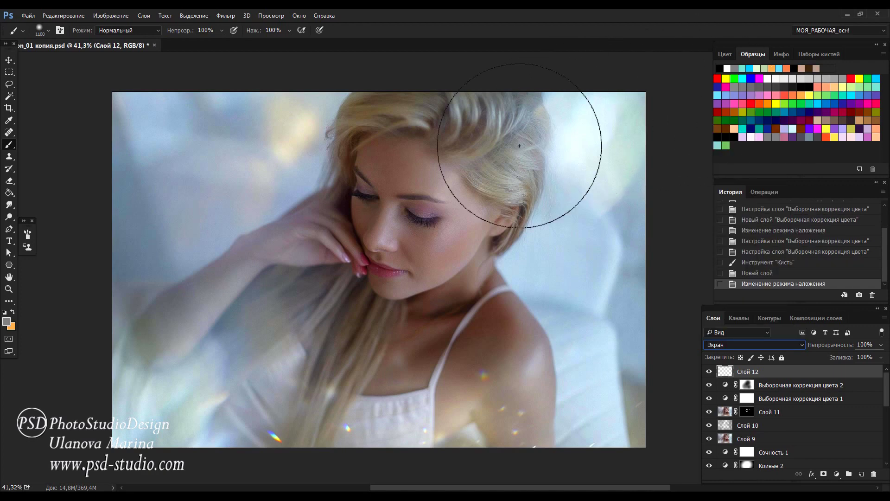
Paint soft yellow (#f8ed62) light over the bright areas of the upper background on the Screen layer and undo the unwanted strokes.
alt+click(310, 125)
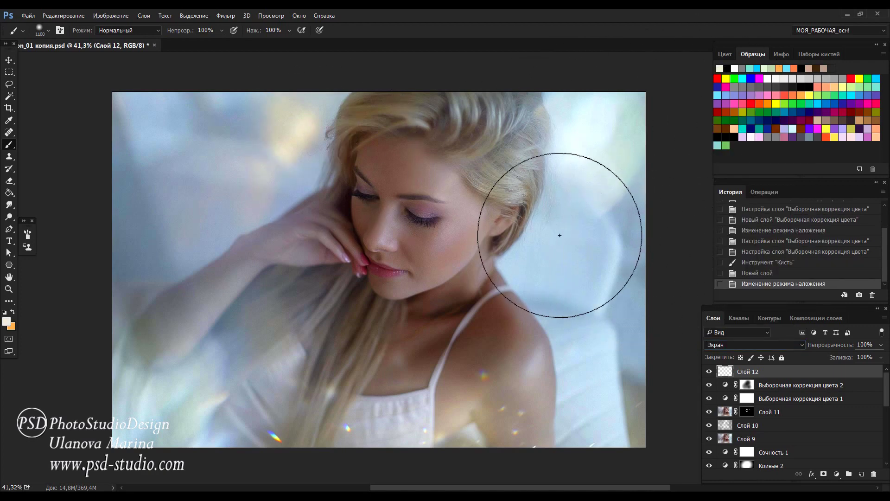
key(n)
click(588, 252)
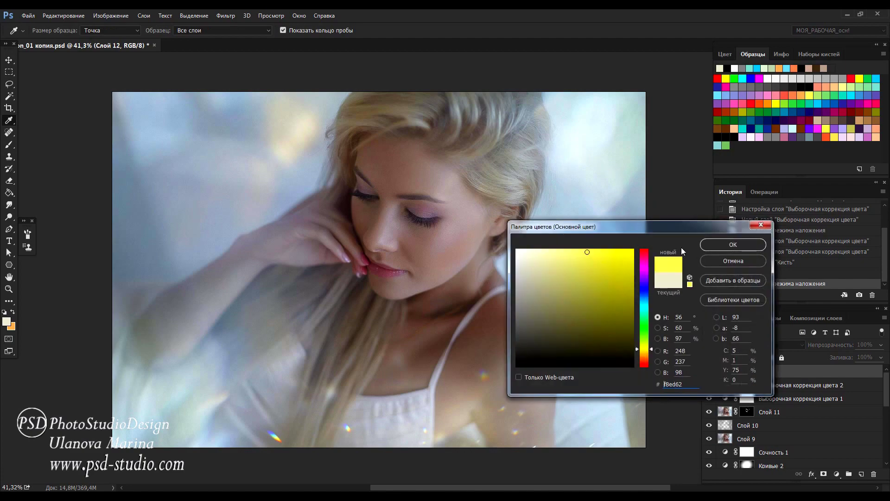
click(729, 248)
click(266, 129)
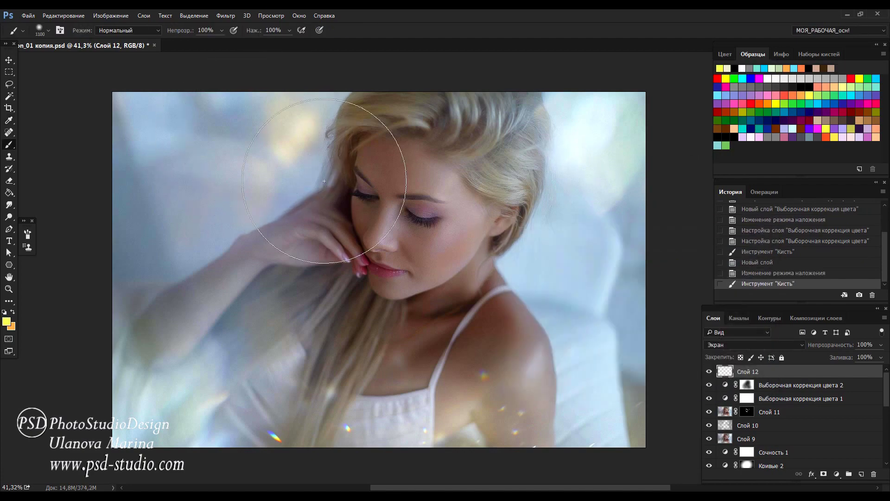
click(270, 111)
click(584, 113)
key(ctrl+z)
key(bracketleft)
key(bracketleft)
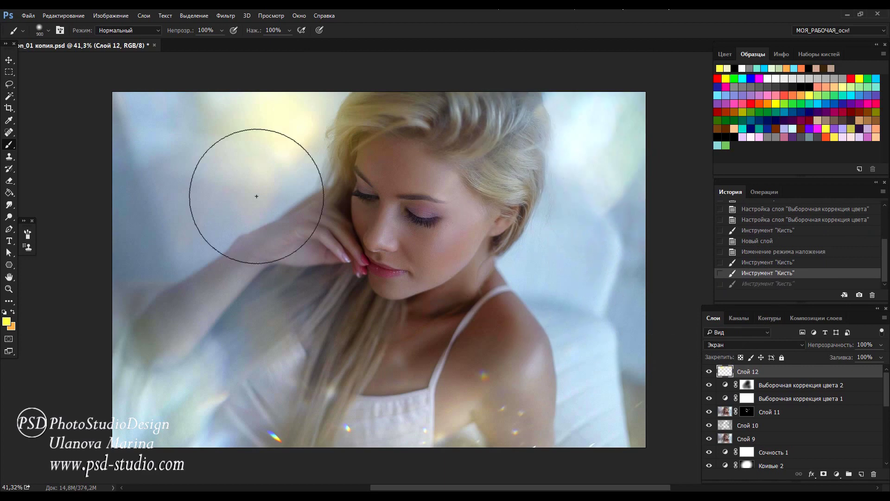
click(98, 376)
click(772, 274)
Choose a light blue foreground colour based on the background tone and enlarge the soft brush to 1400 px.
alt+click(162, 135)
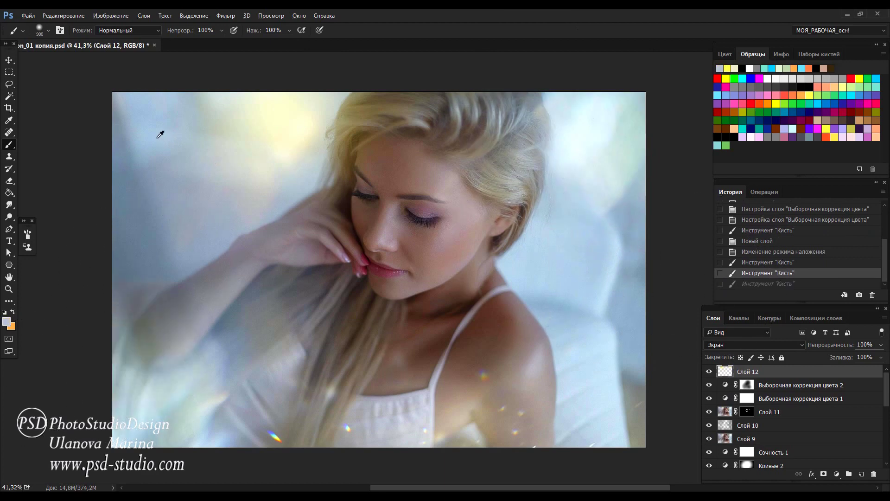
click(7, 322)
click(548, 258)
key(Return)
key(bracketright)
key(bracketright)
key(bracketright)
key(bracketright)
key(bracketright)
key(bracketright)
key(bracketright)
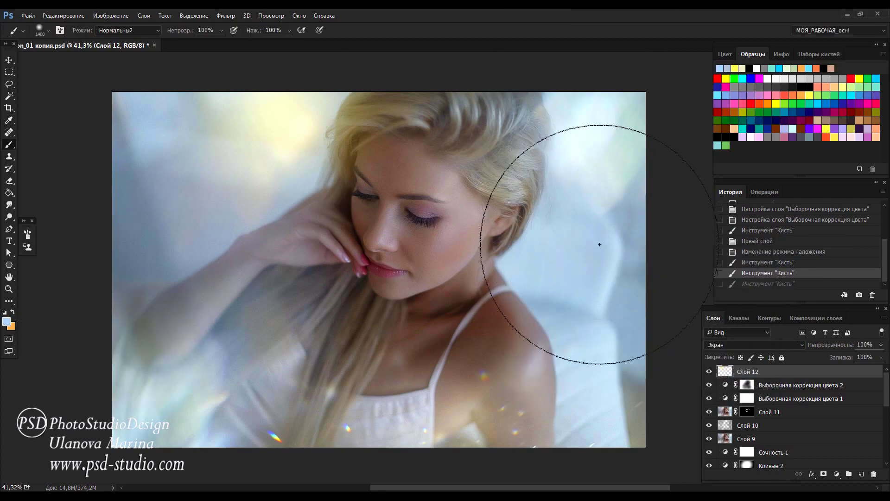
Try painting light blue over the background behind the woman's shoulder on the Screen layer, and undo the strokes.
click(599, 242)
click(764, 276)
click(620, 212)
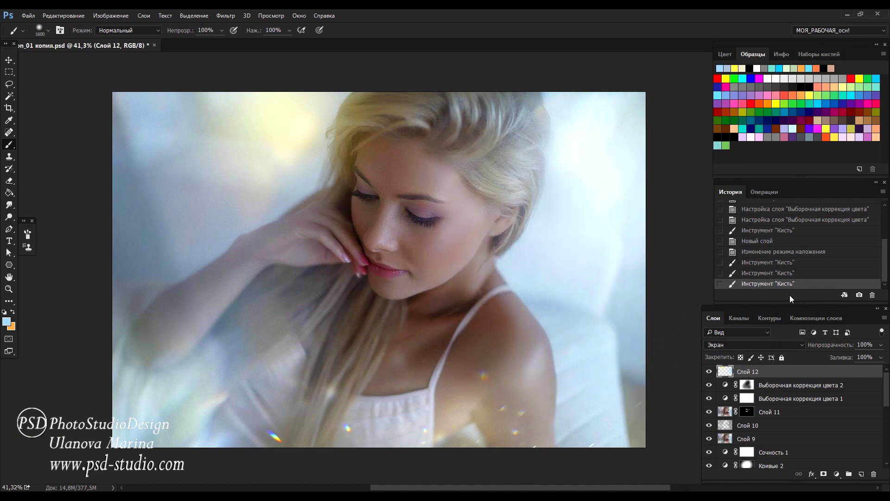
click(783, 273)
Add a new Overlay layer and paint light blue with a 1600 px soft brush over the background beside the shoulder and the lower-left edge.
click(860, 472)
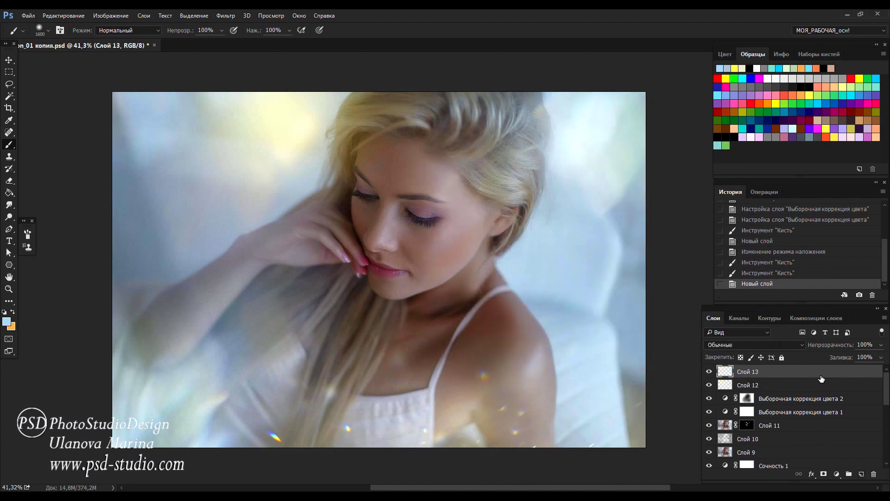
click(797, 346)
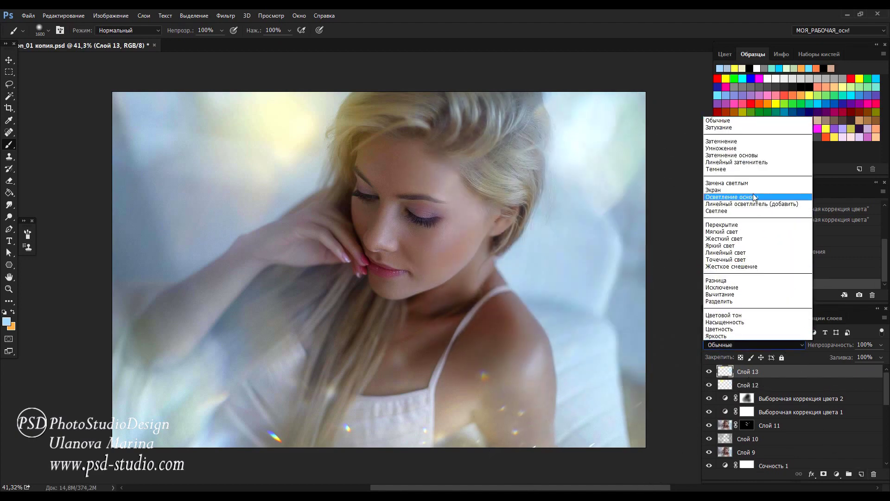
click(747, 225)
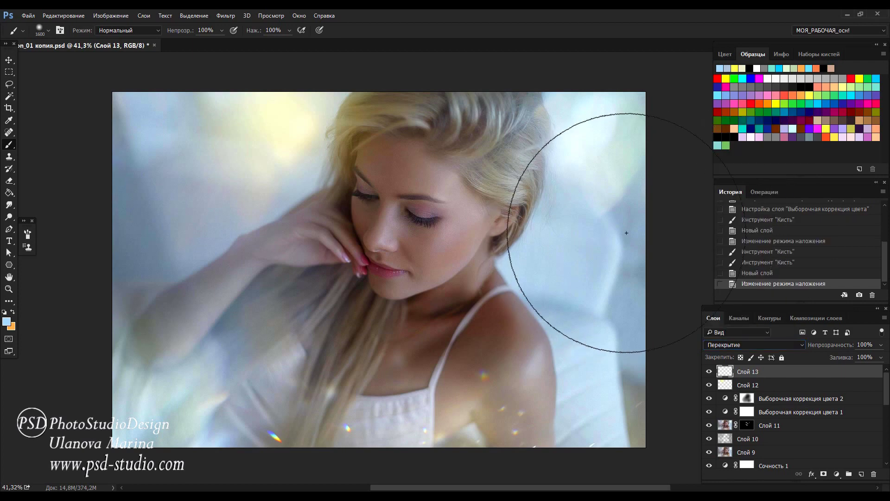
drag(629, 236, 616, 236)
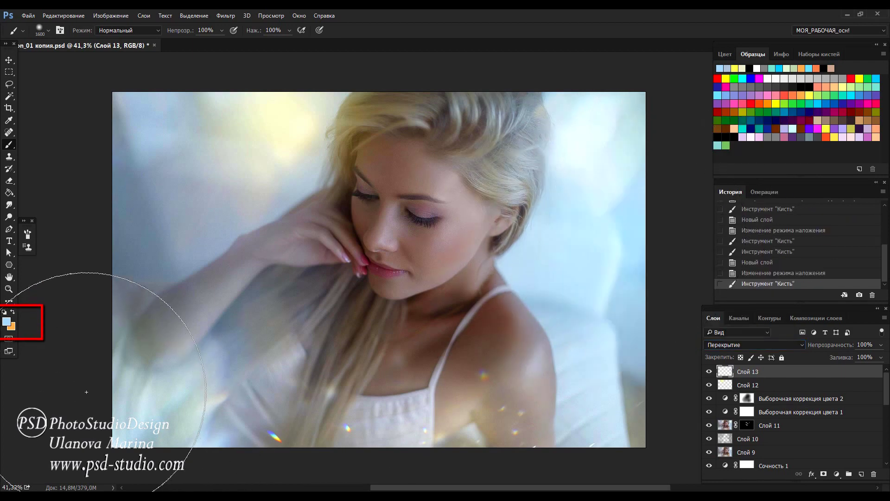
click(44, 373)
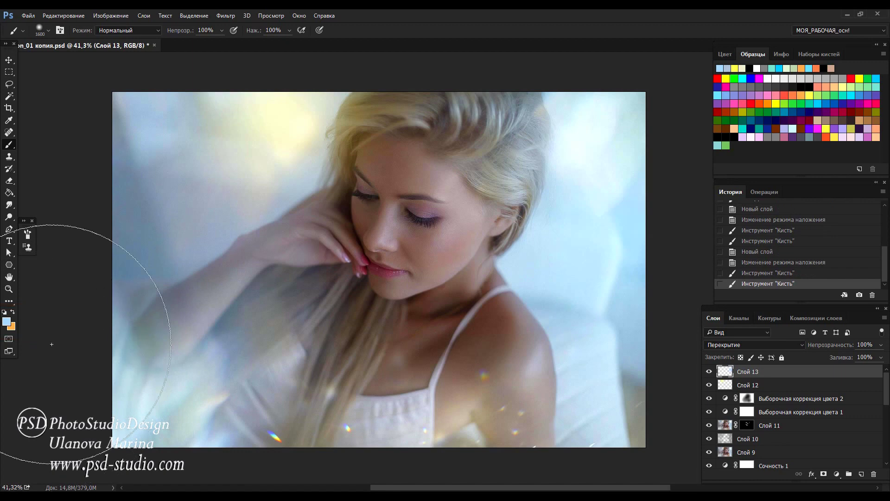
click(57, 370)
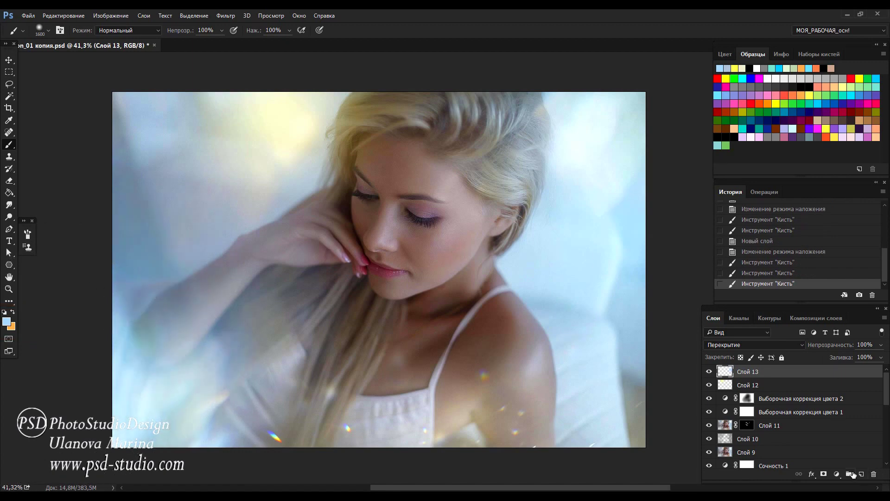
Add another new layer in Overlay blend mode and sample the pale cream highlight beside the hair as the paint colour.
click(861, 474)
click(802, 345)
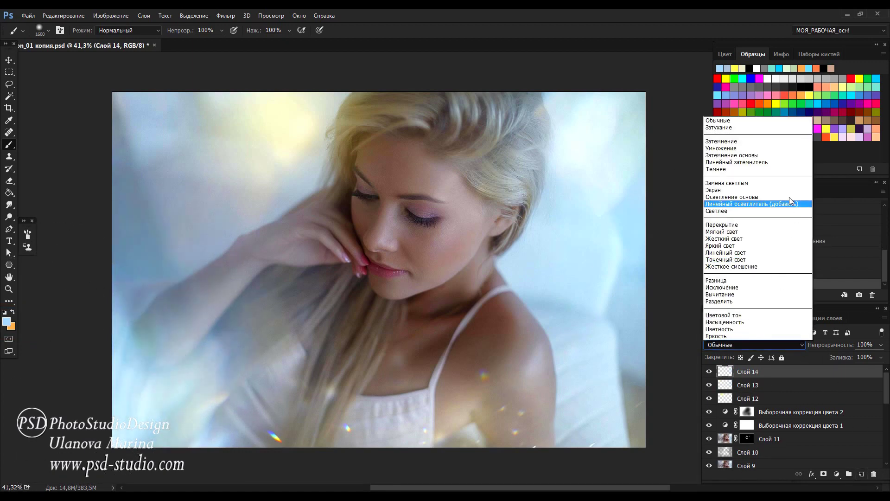
click(759, 230)
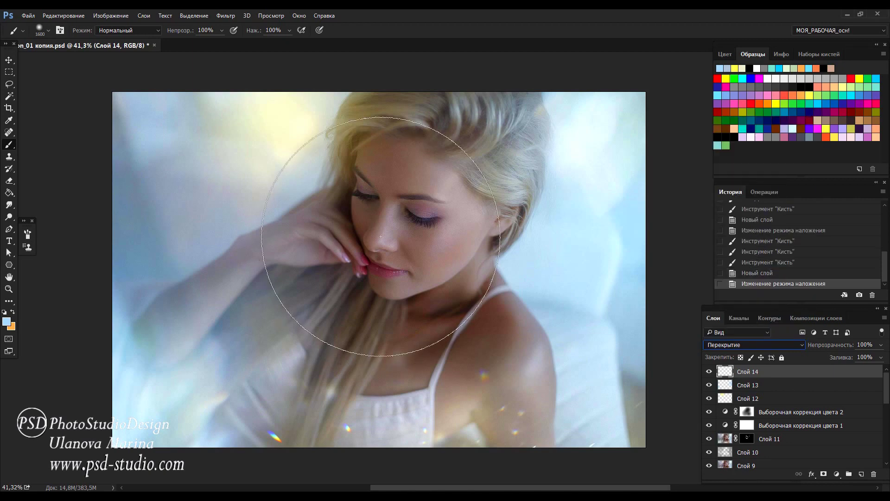
alt+click(292, 133)
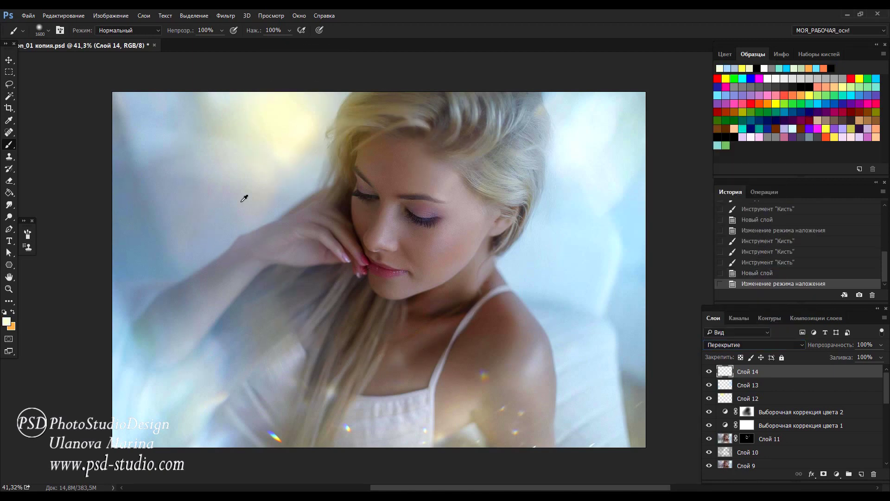
Dab soft round light spots with a brush of about 400 px on both sides of the background, the lower-left area and the shoulder.
key(bracketleft)
key(bracketleft)
key(bracketleft)
key(bracketleft)
key(bracketleft)
key(bracketleft)
key(bracketleft)
key(bracketleft)
key(bracketleft)
key(bracketleft)
key(bracketleft)
key(bracketleft)
key(bracketleft)
key(bracketleft)
click(144, 133)
click(145, 132)
key(bracketright)
key(bracketright)
click(136, 188)
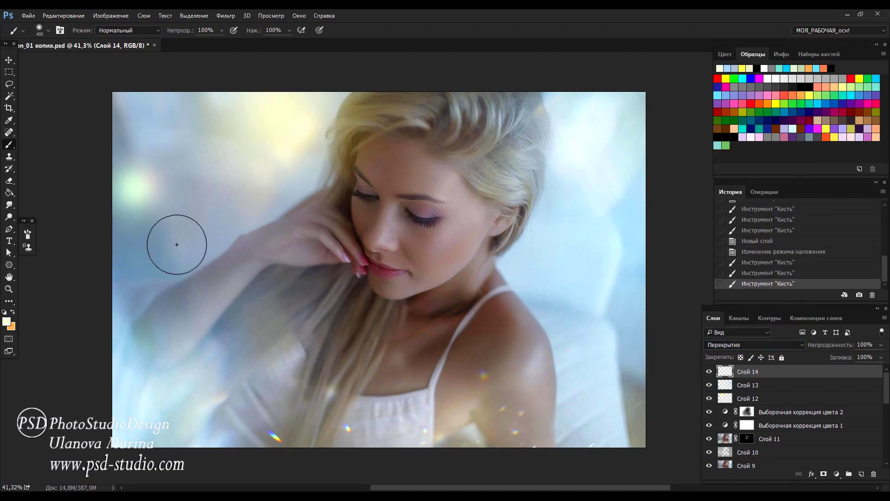
click(204, 213)
click(145, 131)
click(603, 220)
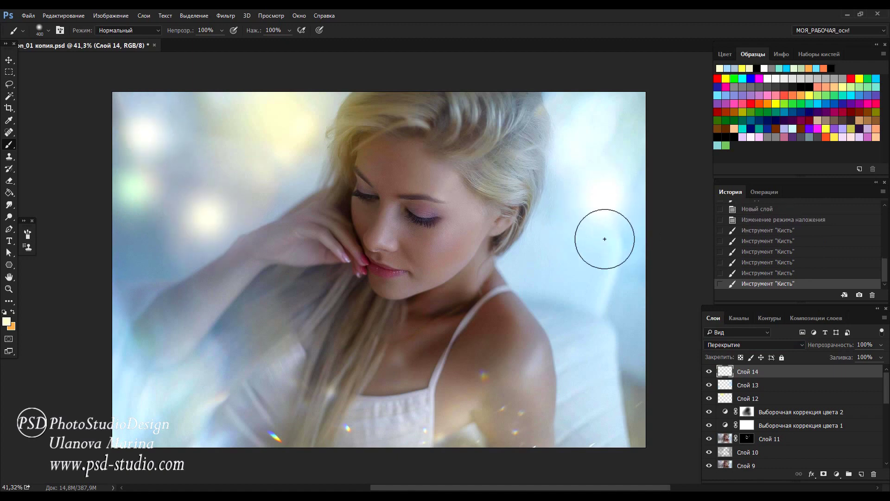
click(593, 278)
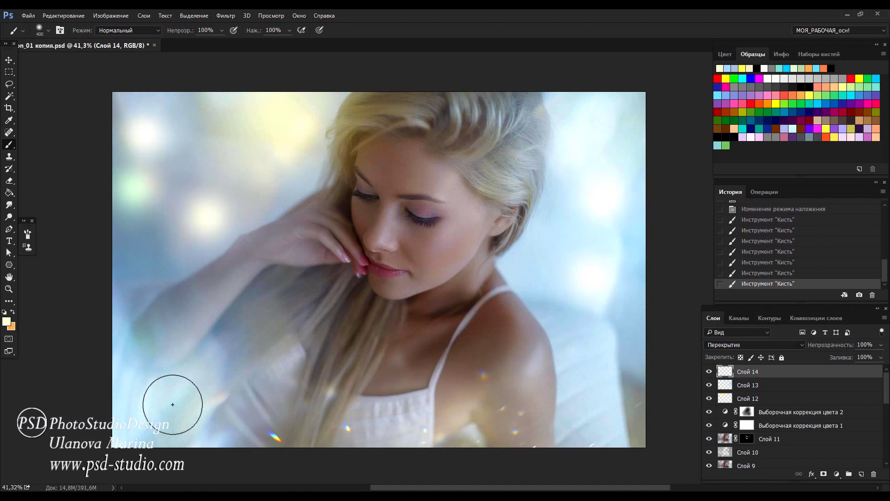
click(216, 399)
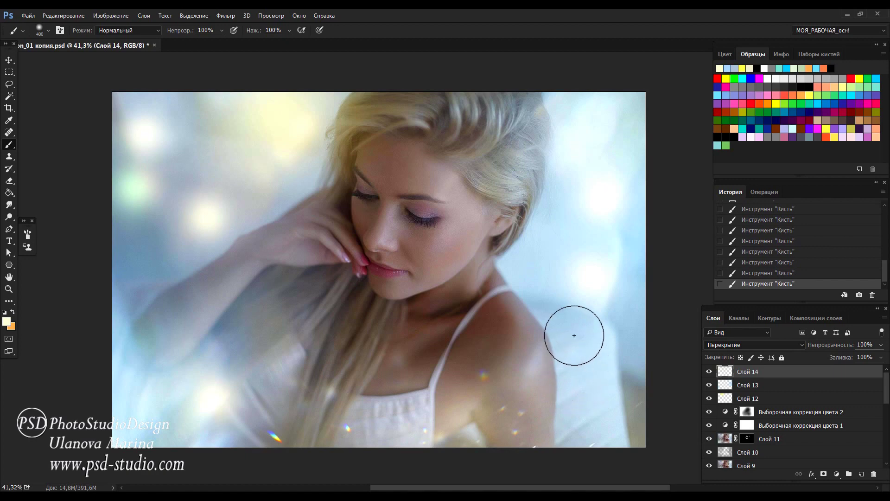
click(559, 320)
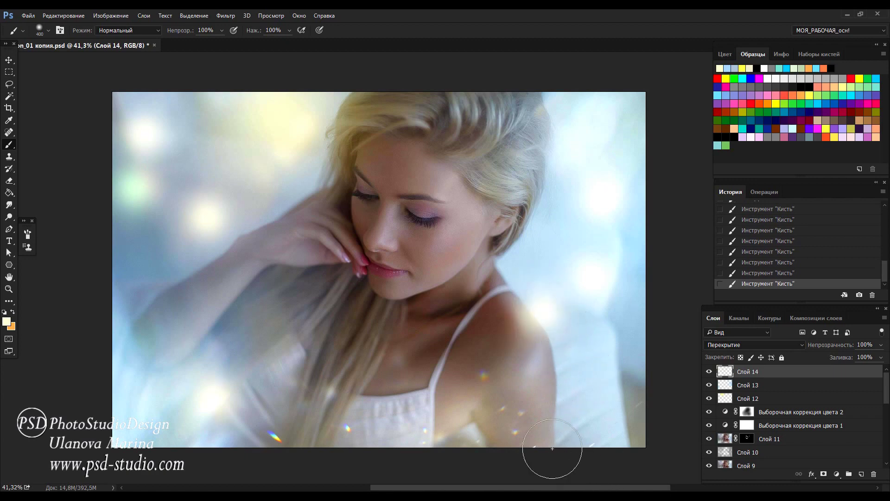
Apply a Gaussian Blur with a 69.7 px radius to the light-spot layer and reduce its opacity to 66%.
click(226, 15)
mouse_move(242, 166)
click(163, 206)
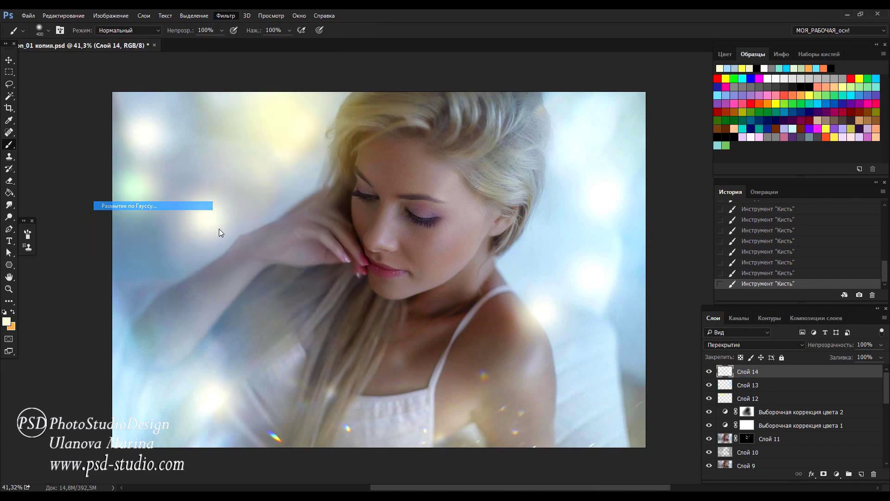
drag(139, 103, 147, 273)
mouse_move(137, 416)
mouse_down()
mouse_move(151, 416)
mouse_move(141, 415)
mouse_up()
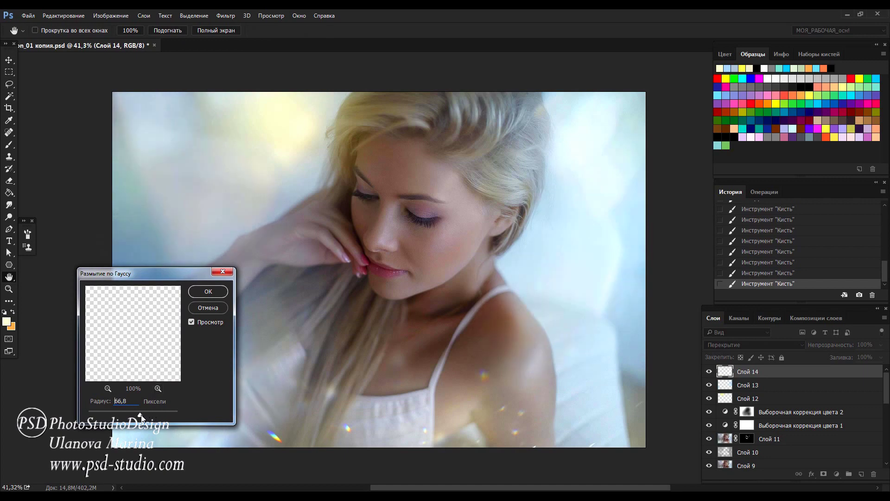
click(209, 292)
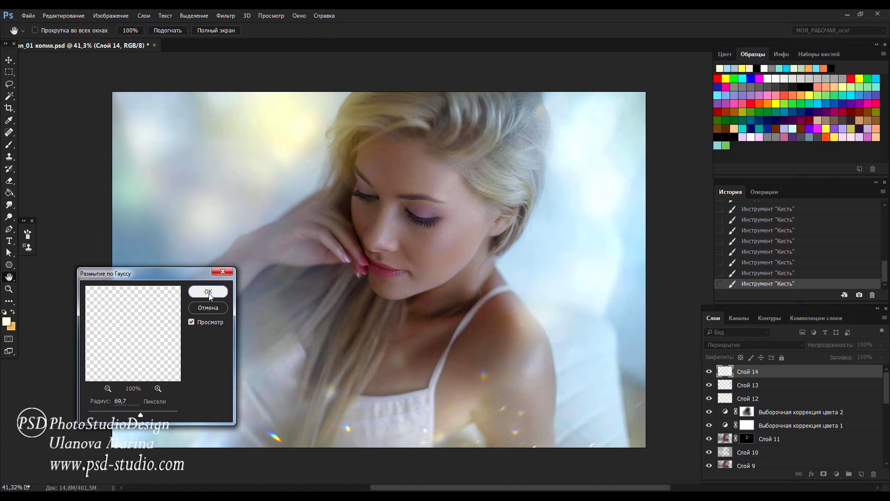
drag(842, 349, 828, 349)
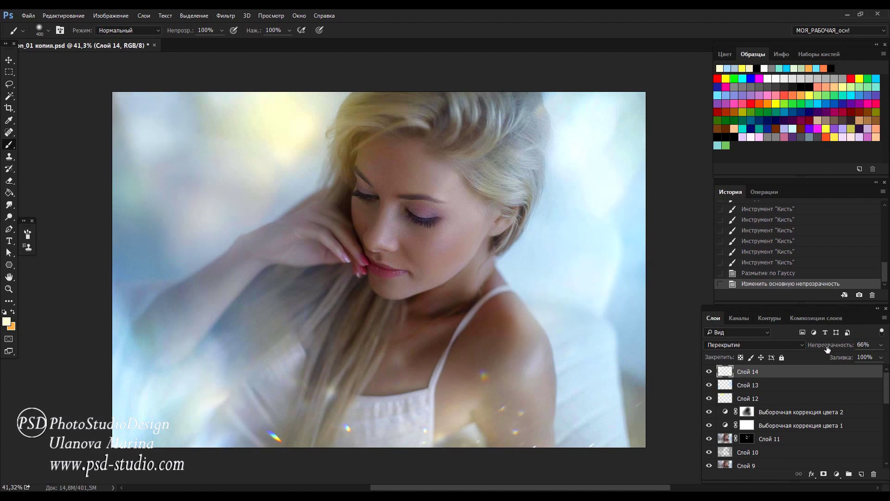
Add a Channel Mixer adjustment layer on top of the stack and set its blend mode to Luminosity.
key(v)
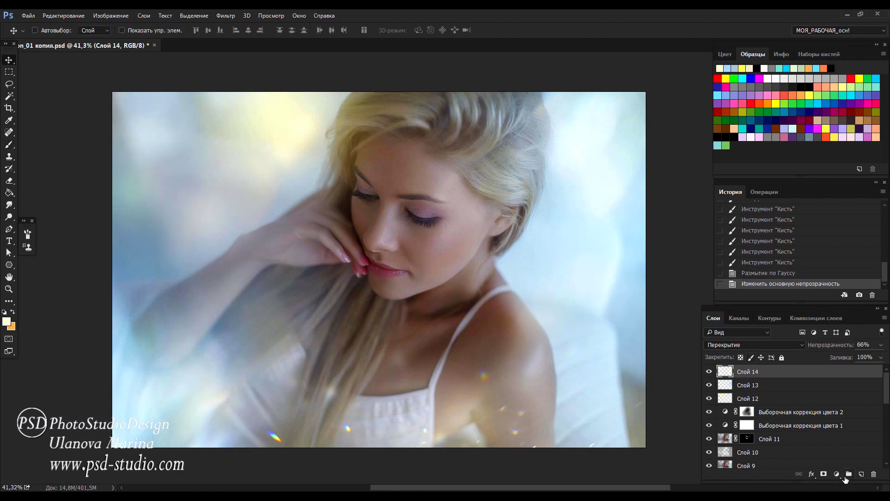
click(837, 473)
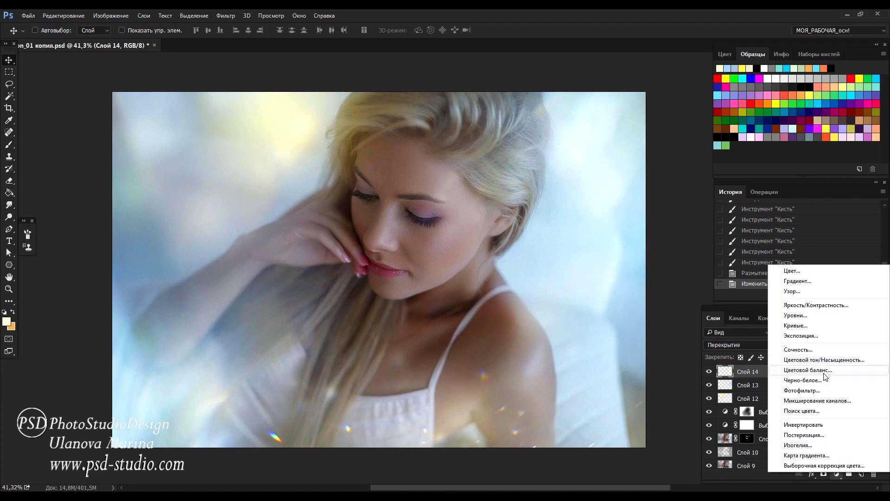
click(817, 401)
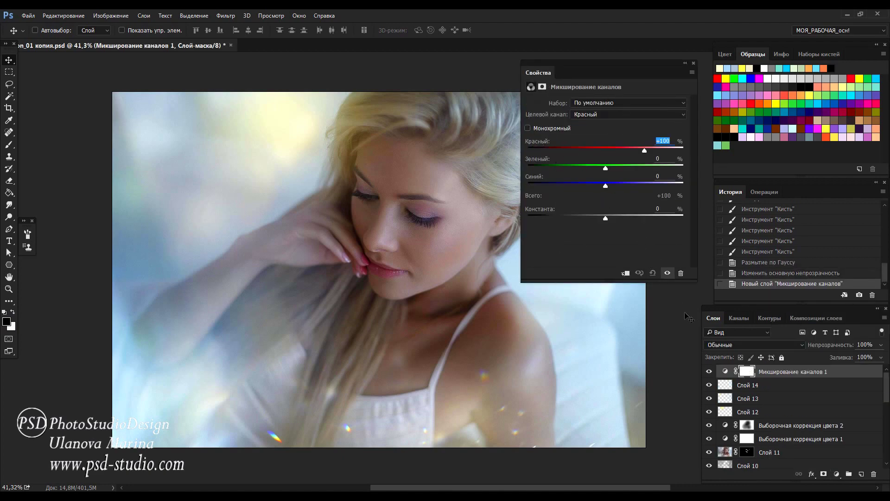
click(742, 343)
click(739, 337)
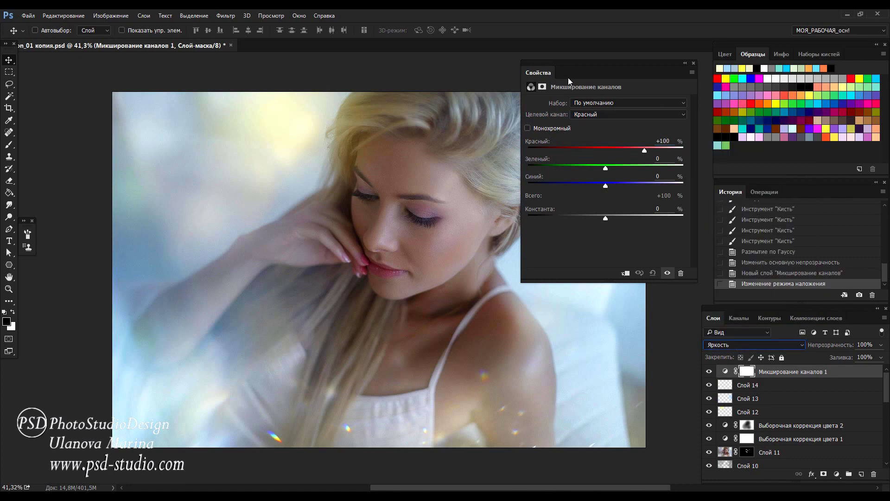
Make the Channel Mixer monochrome with the black-and-white red filter preset, and compare the image with and without the layer.
click(530, 129)
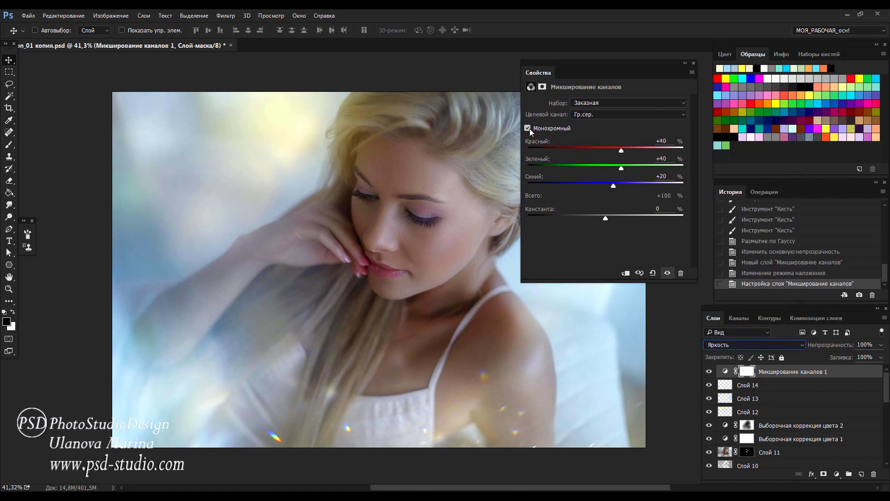
click(604, 104)
click(602, 170)
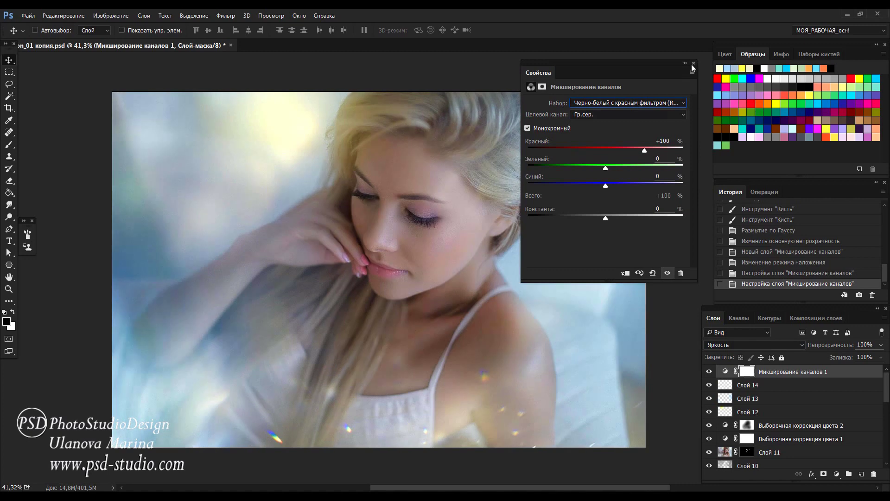
click(694, 64)
click(706, 372)
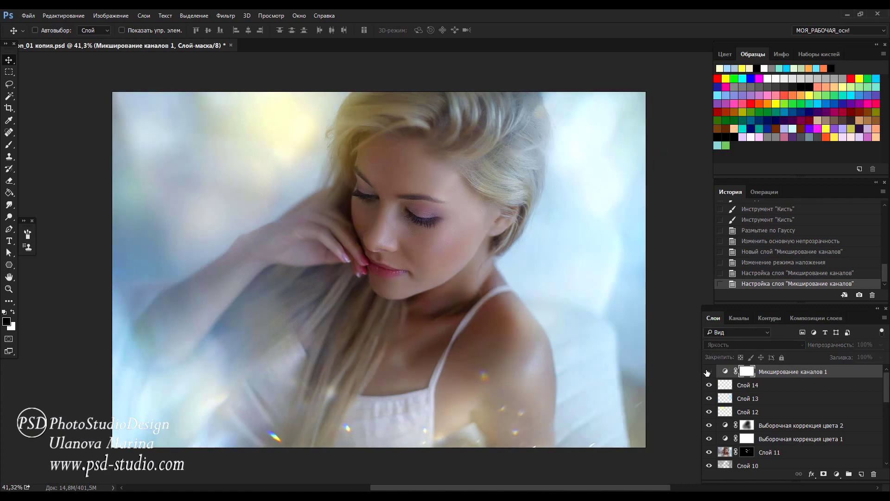
click(707, 372)
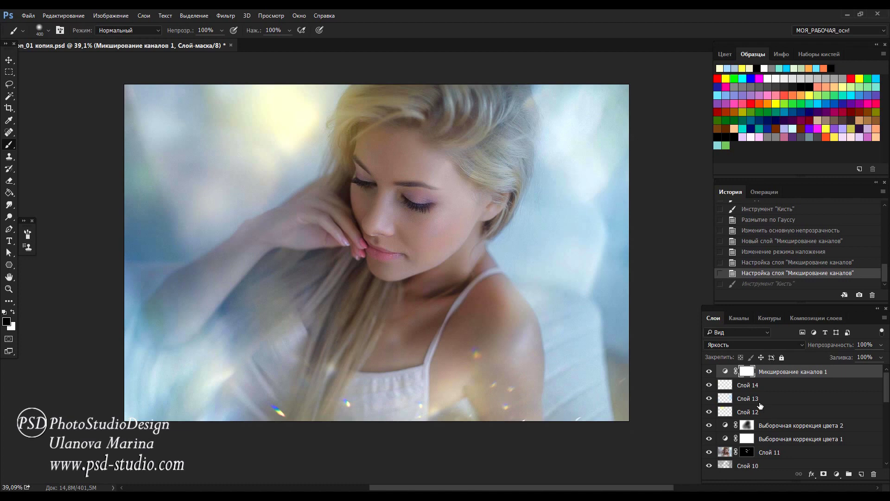
click(165, 303)
click(184, 296)
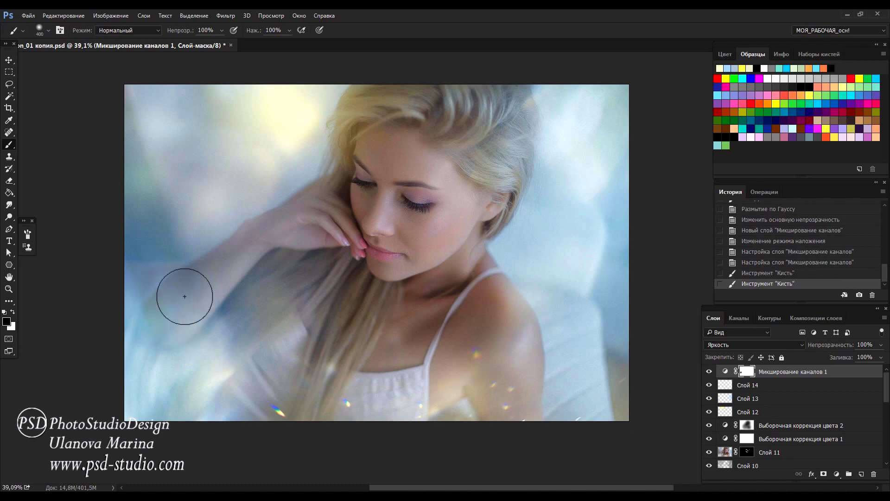
key(])
key(])
key(])
key(])
key(])
drag(164, 208, 163, 302)
key(ctrl+alt+z)
key(ctrl+alt+z)
key(ctrl+alt+z)
Mask the Channel Mixer effect over the arm area and the hair below the hand with soft black brush dabs of about 900 px.
click(168, 265)
click(169, 316)
click(322, 302)
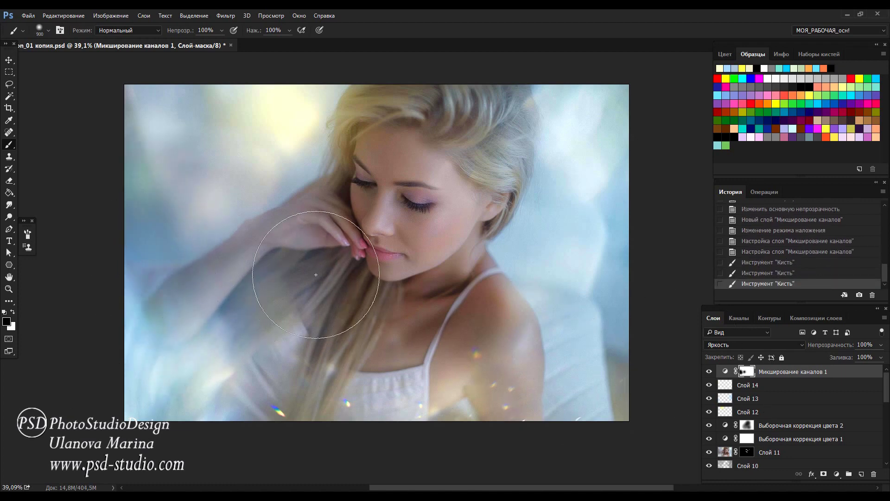
click(323, 275)
Try to mask the Channel Mixer effect near the shoulder with a smaller brush, and undo the dab.
key([)
key([)
key([)
key([)
click(449, 287)
key(ctrl+z)
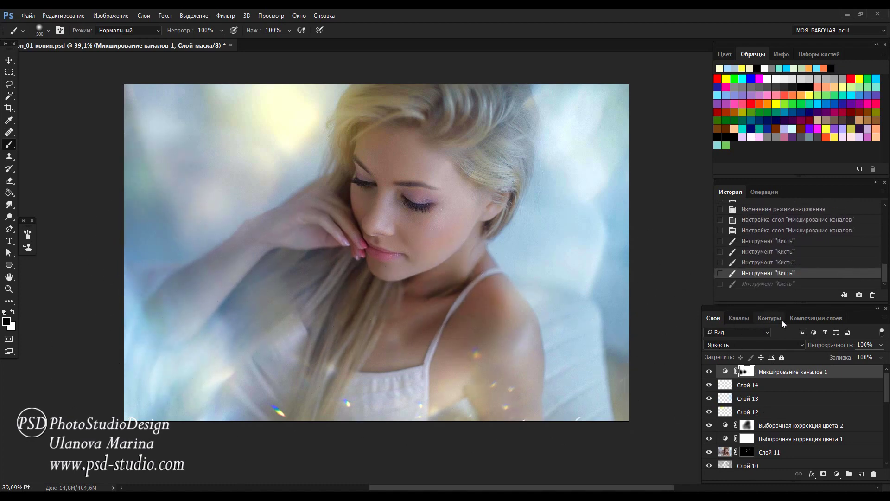
Add a Curves adjustment layer above the Channel Mixer and brighten the image by setting the RGB white point input to 240.
click(838, 475)
click(795, 358)
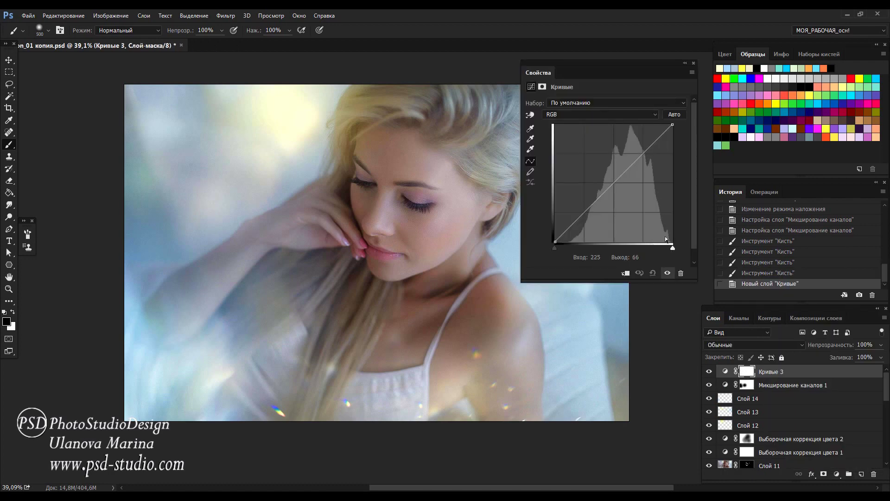
drag(674, 244, 665, 246)
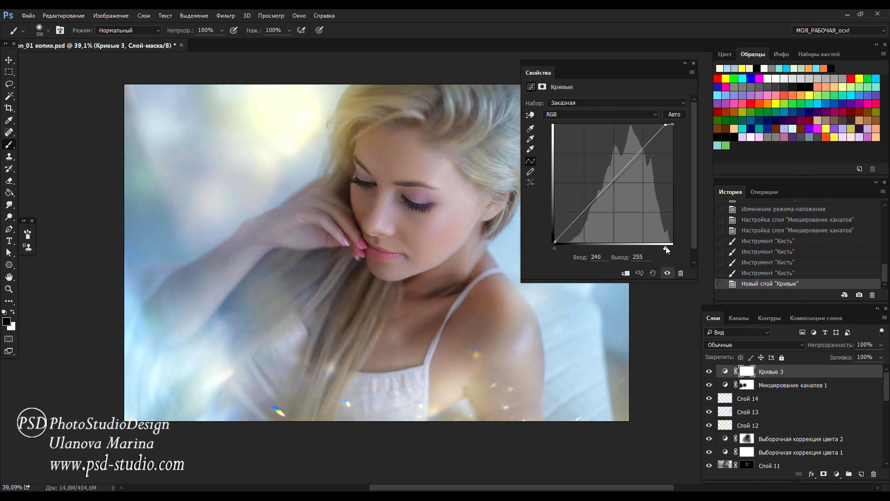
click(625, 166)
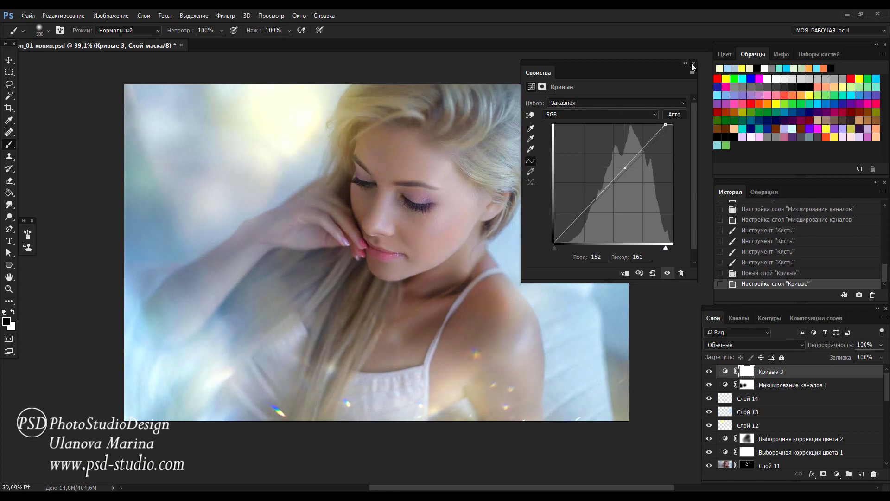
click(693, 63)
Stamp all visible layers into a new top layer and open it in the Camera Raw filter.
key(ctrl+shift+alt+e)
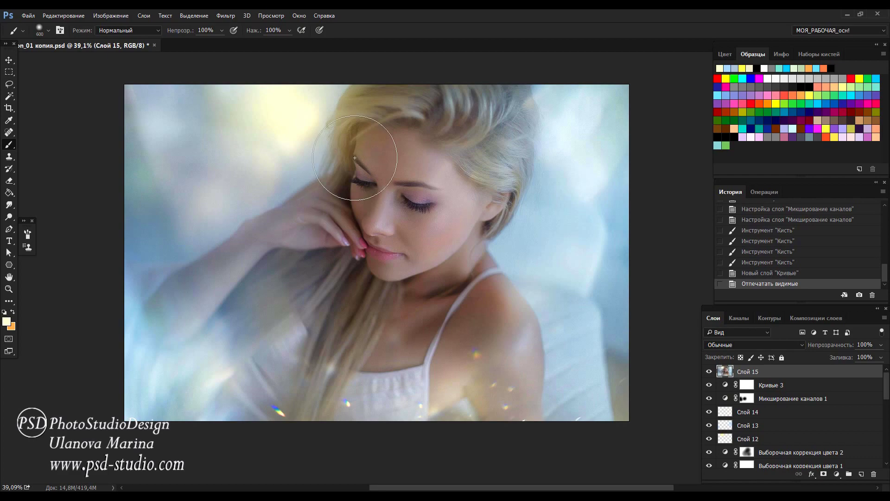
click(231, 17)
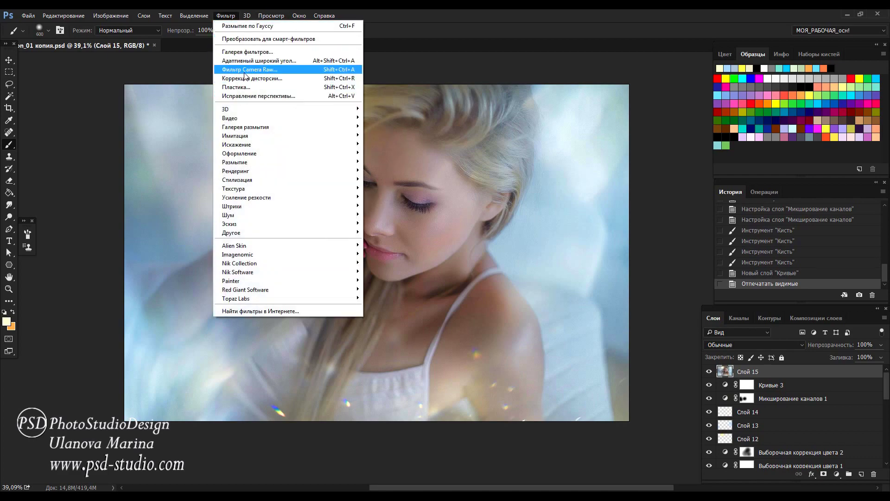
click(247, 70)
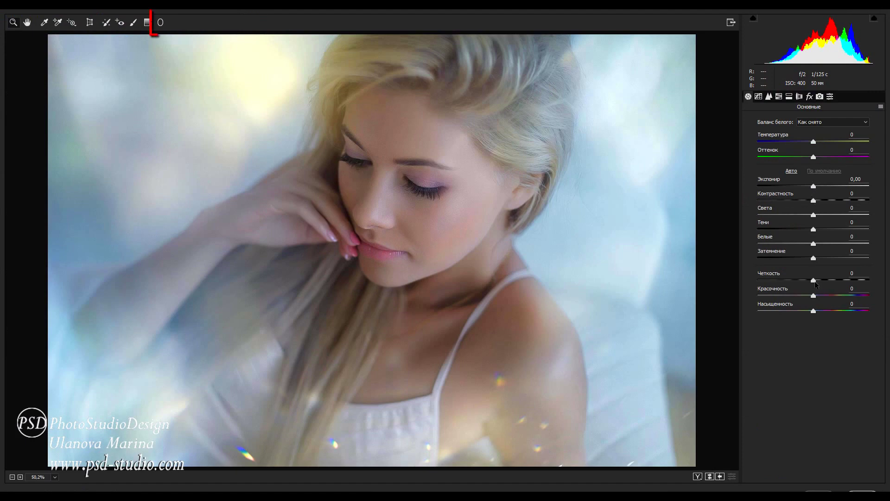
Draw a large circular radial filter centred on the bright background beside the hair, and shift its centre slightly down and outward.
click(147, 22)
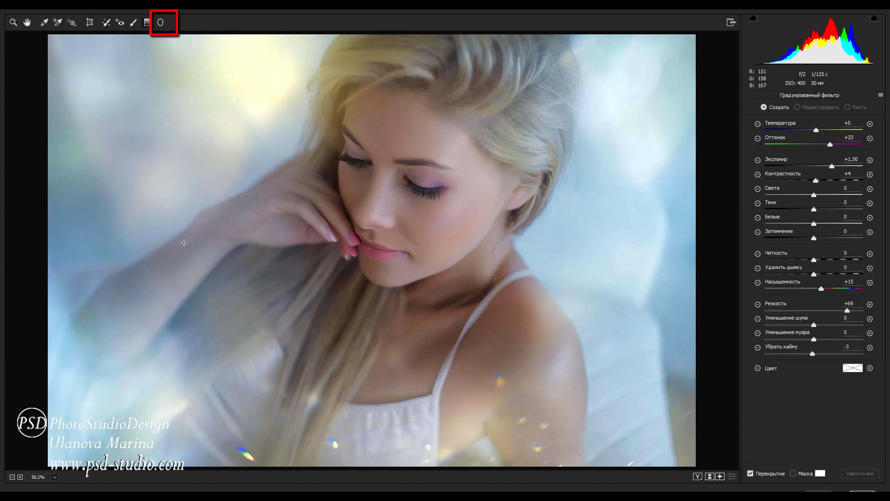
click(161, 23)
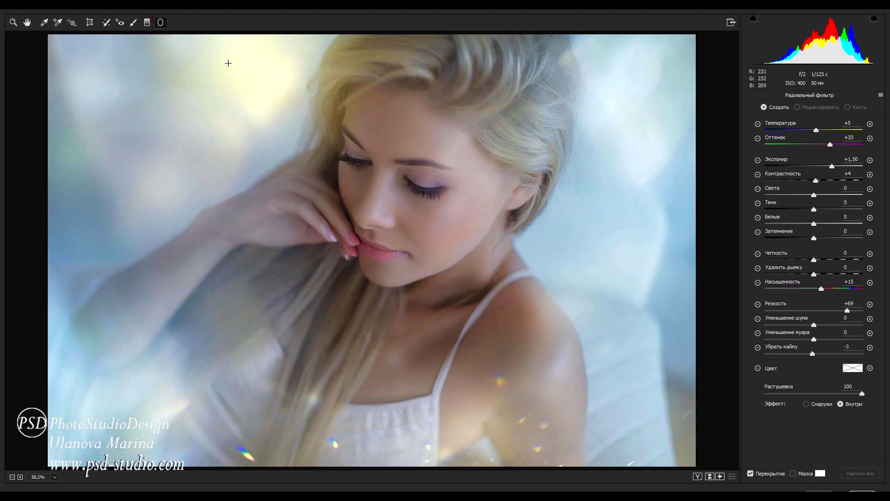
drag(225, 62, 420, 258)
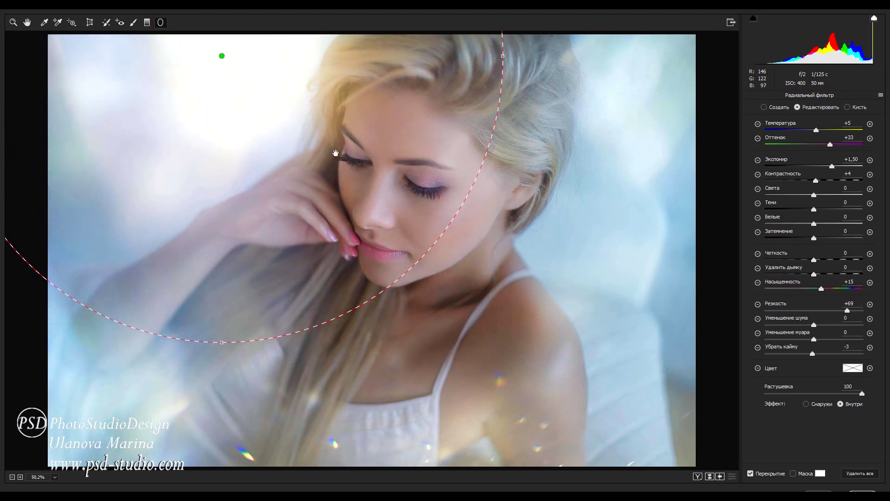
alt+click(340, 157)
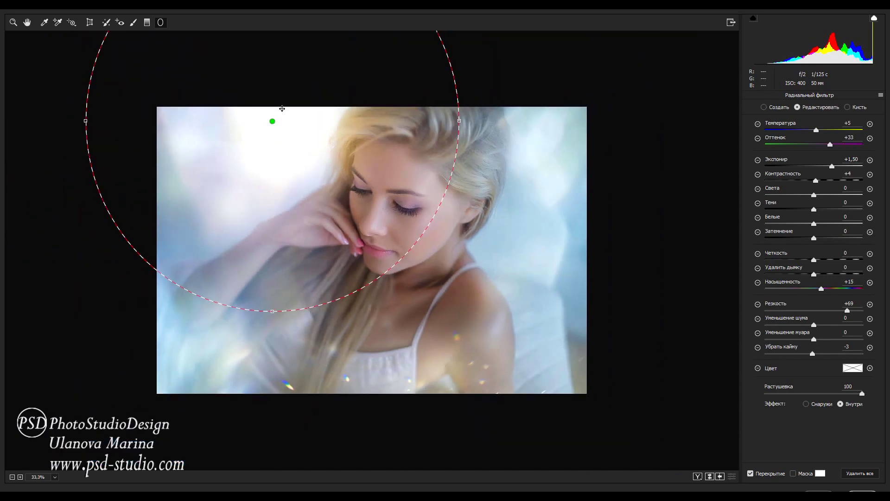
drag(272, 121, 256, 151)
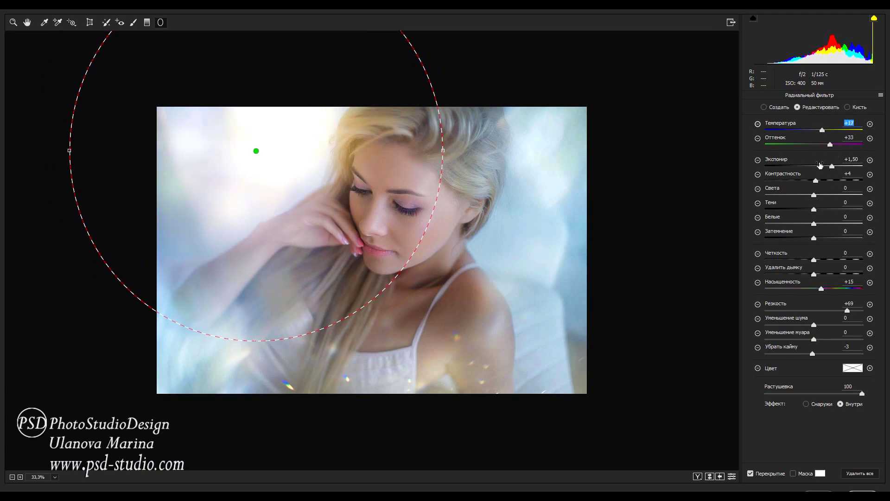
Set the radial filter's temperature to +57 and exposure to +1.90, and finish editing it.
click(834, 130)
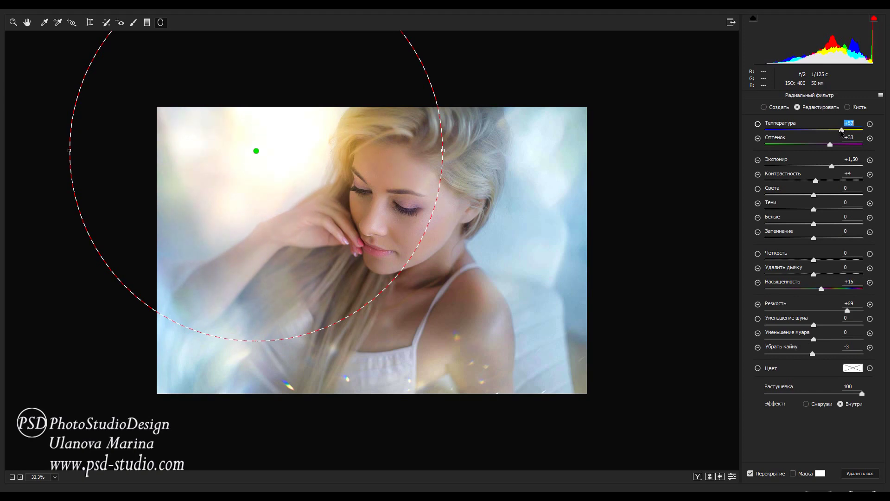
mouse_move(831, 168)
mouse_down()
mouse_move(818, 168)
mouse_move(834, 173)
mouse_up()
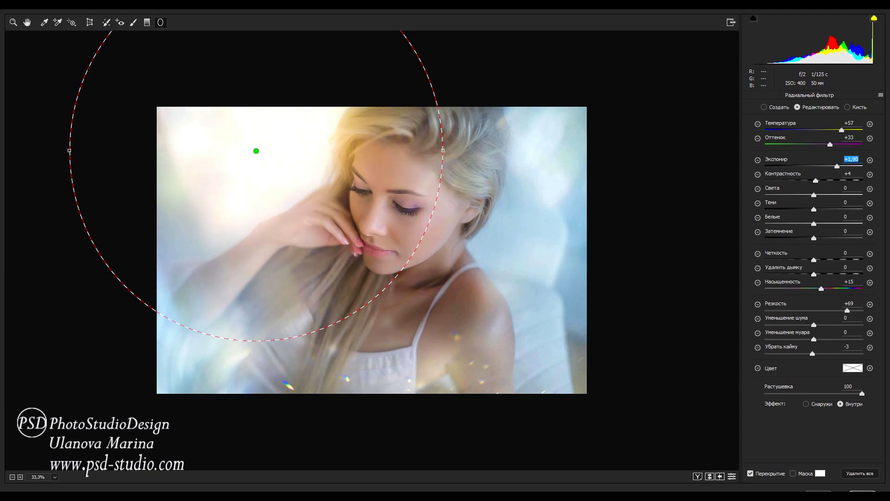
click(27, 24)
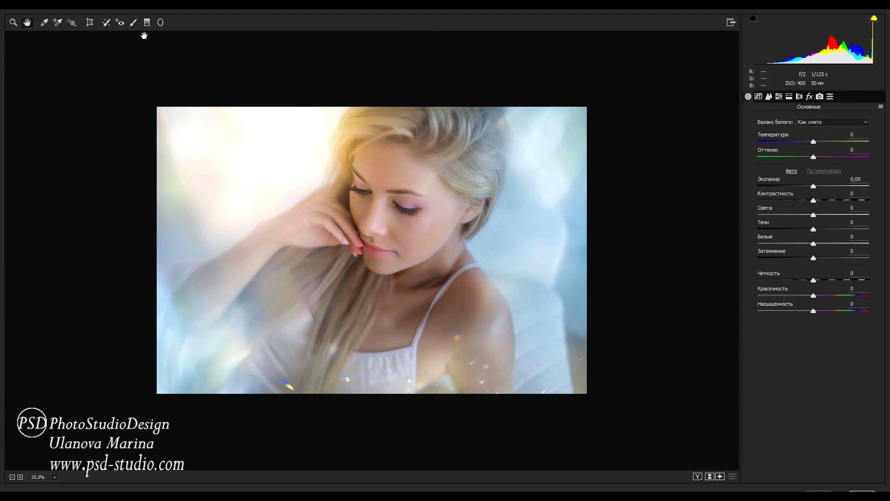
Add a graduated filter acting on the lower half of the image, with exposure -0.75 and temperature -6.
click(147, 22)
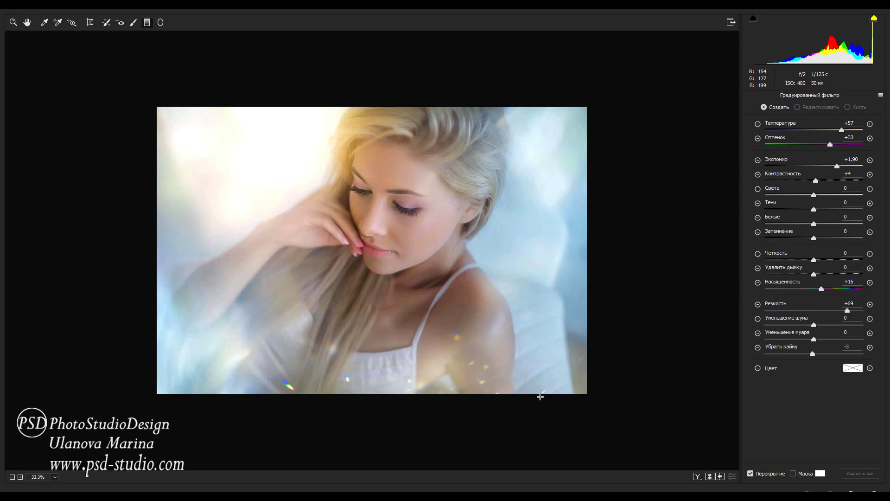
drag(397, 242, 396, 174)
drag(830, 166, 802, 167)
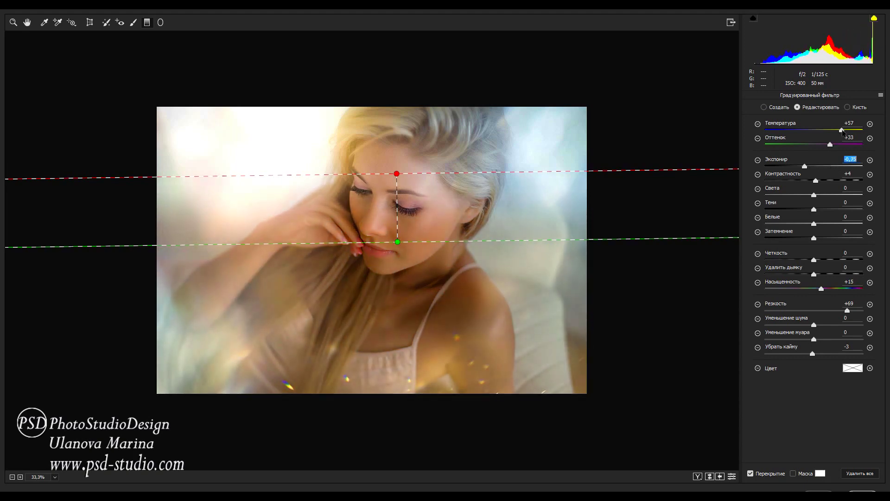
drag(842, 132, 813, 134)
Move the graduated filter down to start at about neck level, and extend its lower end just past the image's bottom edge.
drag(398, 209, 386, 287)
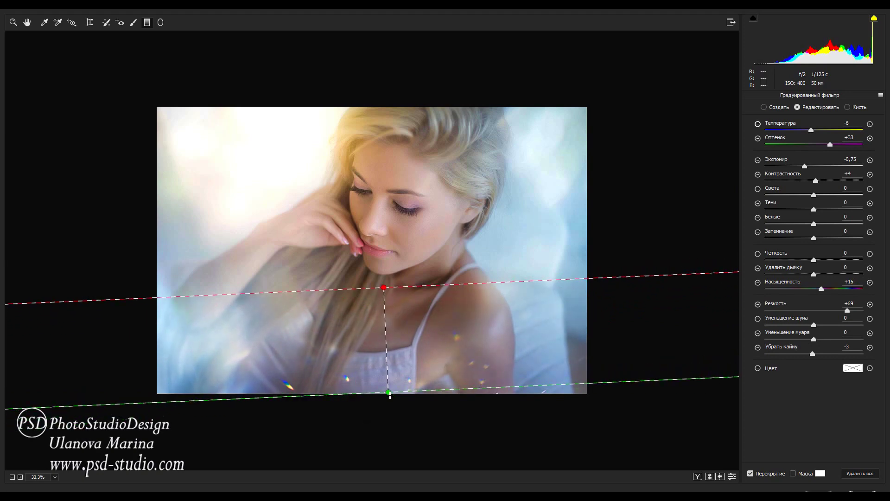
drag(390, 395, 390, 394)
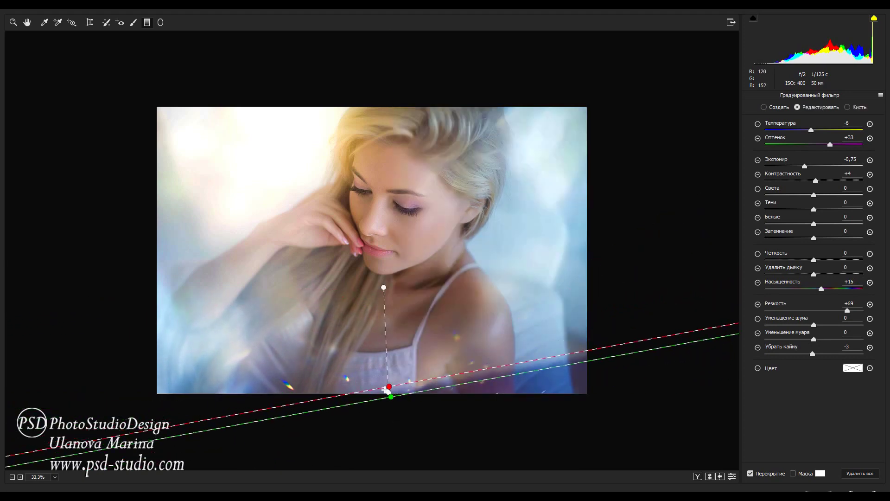
key(ctrl+z)
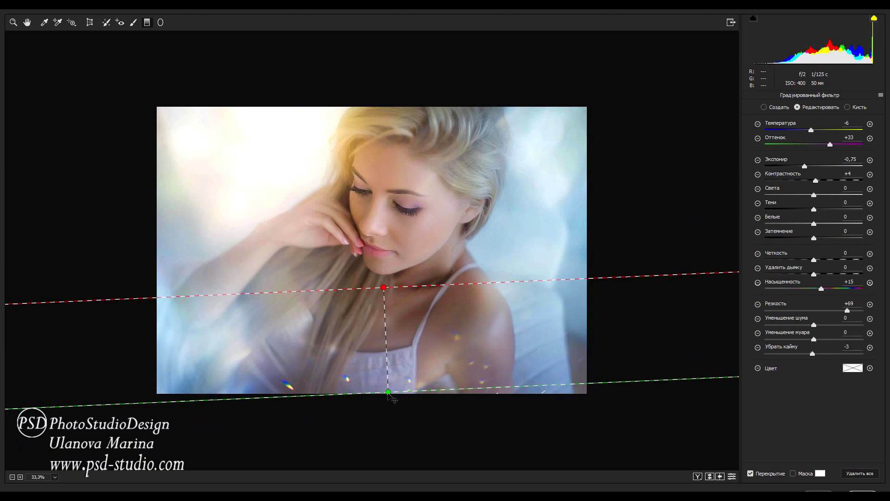
drag(389, 393, 392, 411)
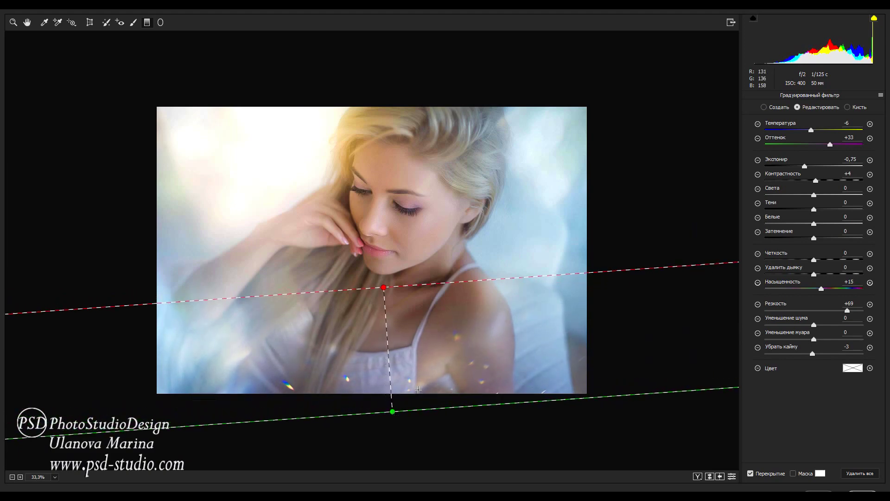
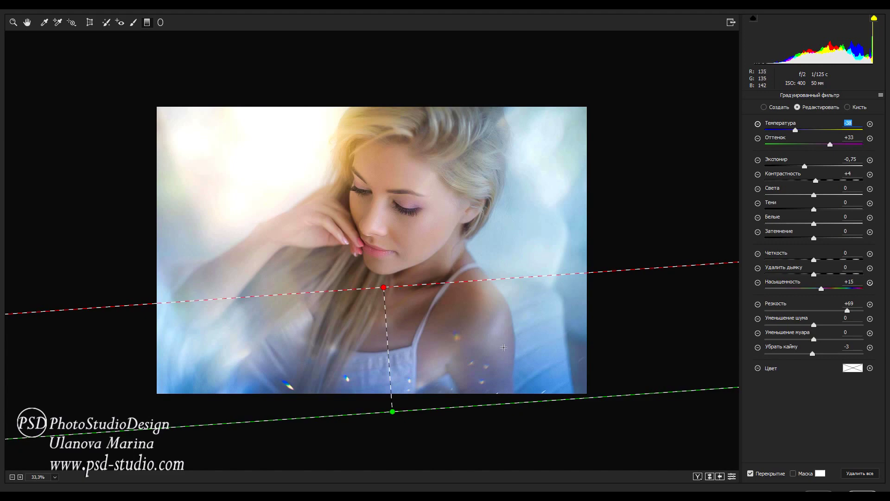
Finish editing the graduated filter and apply the Camera Raw adjustments to the merged layer.
click(30, 26)
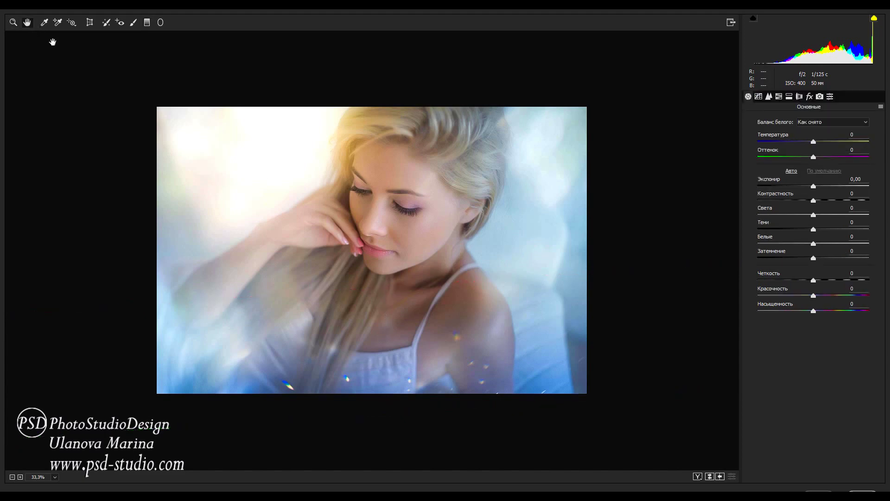
key(Return)
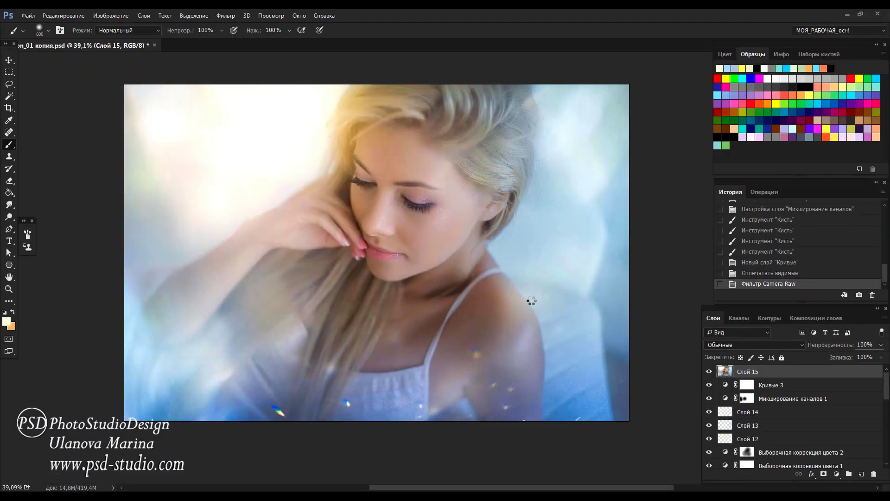
key(ctrl+minus)
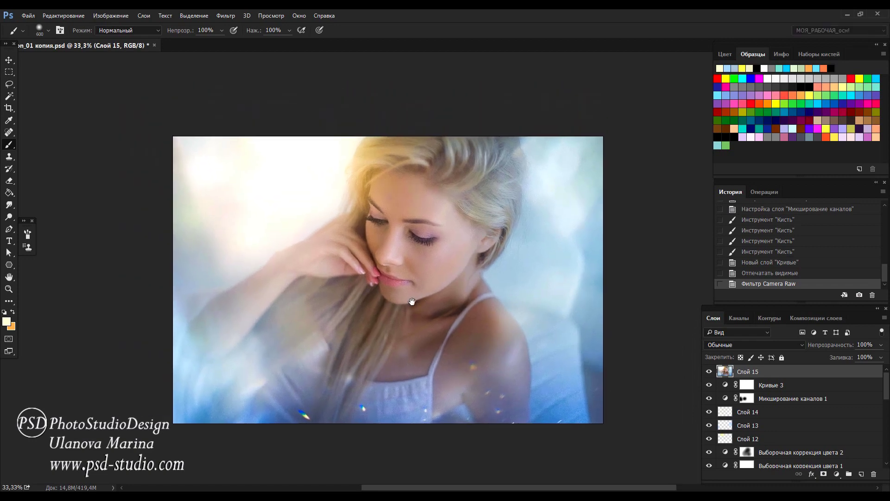
Add a mask to the filtered layer and paint black at 10% opacity over the bright background beside the hair, using a 600 px brush.
click(824, 473)
key(d)
key(x)
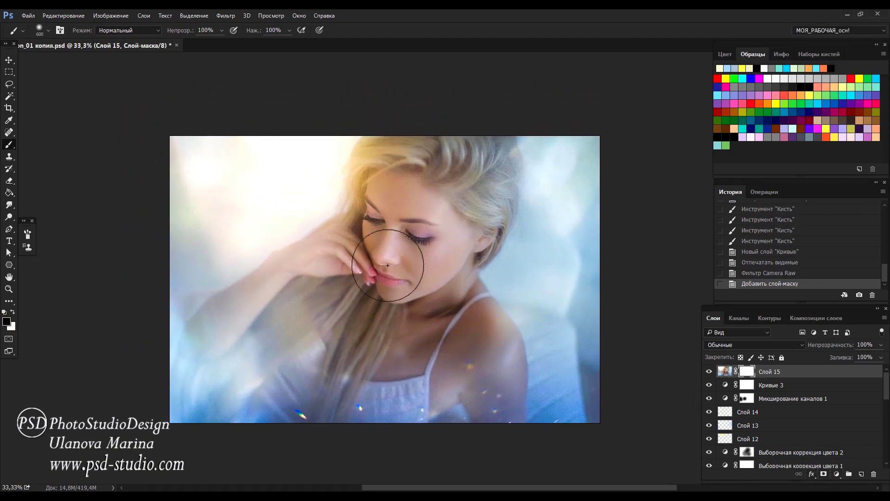
key(1)
click(293, 149)
click(298, 173)
click(229, 146)
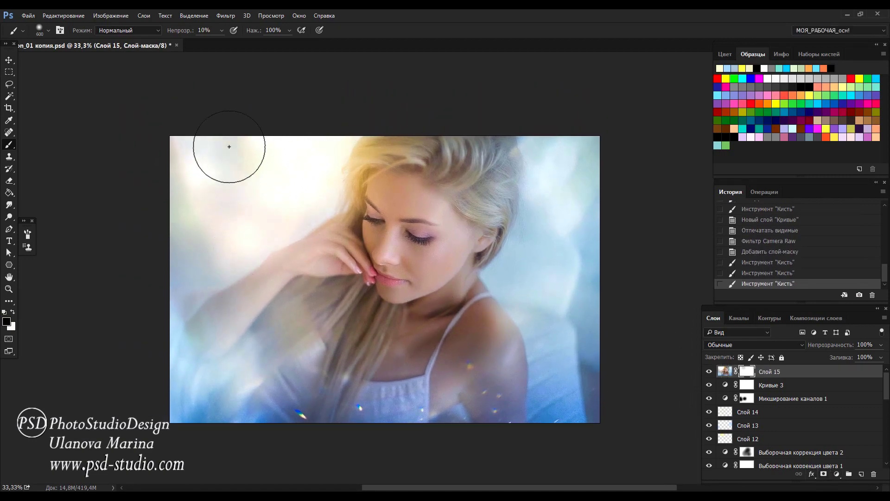
click(219, 202)
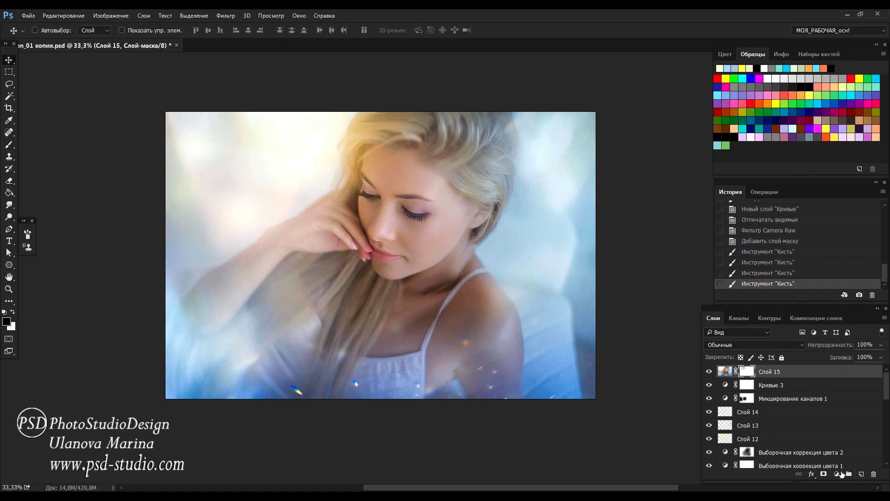
Add a Color Balance layer with midtones at cyan-red +12 and yellow-blue -4, and compare the image with and without it.
click(837, 473)
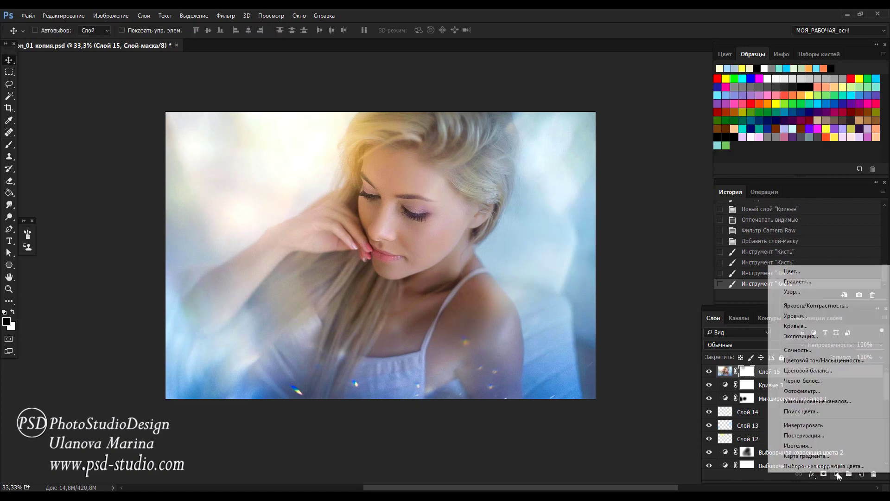
click(830, 373)
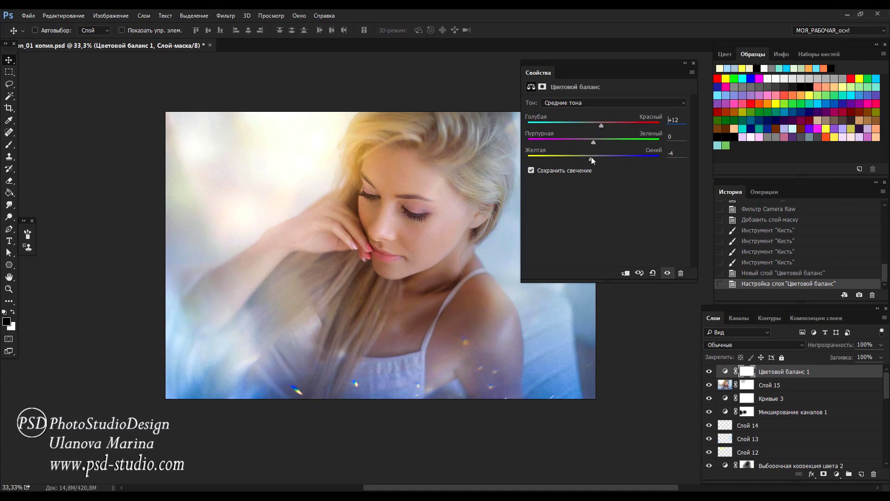
click(693, 64)
click(709, 371)
click(710, 372)
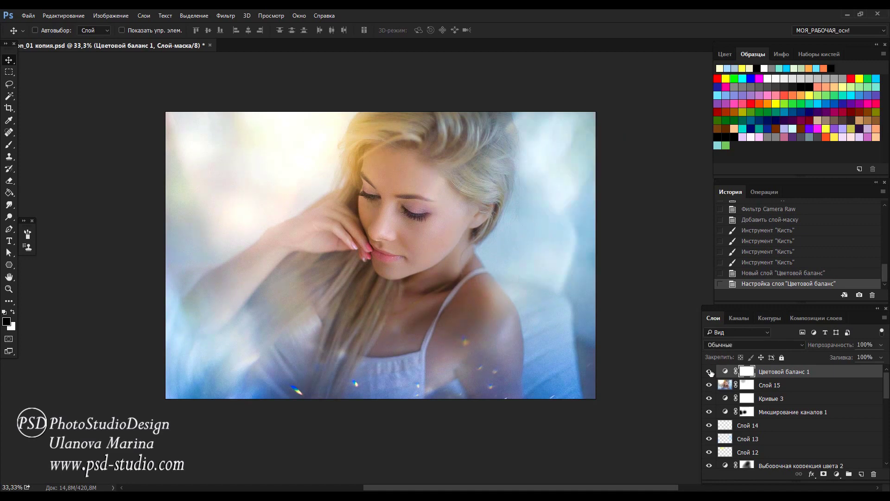
Paint black on the Color Balance mask across the lower part of the image with a large soft brush.
key(b)
mouse_move(598, 367)
mouse_down()
mouse_move(589, 351)
mouse_move(403, 398)
mouse_up()
mouse_move(134, 420)
mouse_down()
mouse_move(427, 425)
mouse_move(550, 360)
mouse_up()
Add a new empty layer above the Color Balance layer and set its blend mode to Soft Light.
click(861, 473)
click(783, 345)
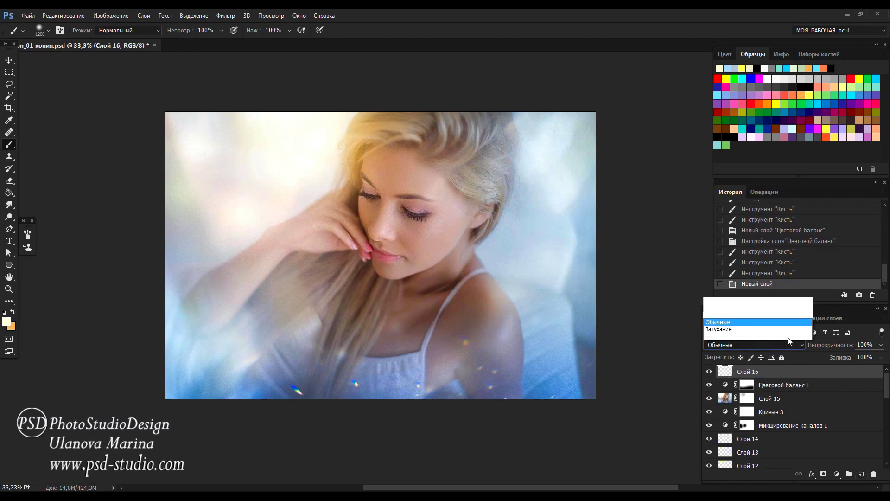
click(737, 227)
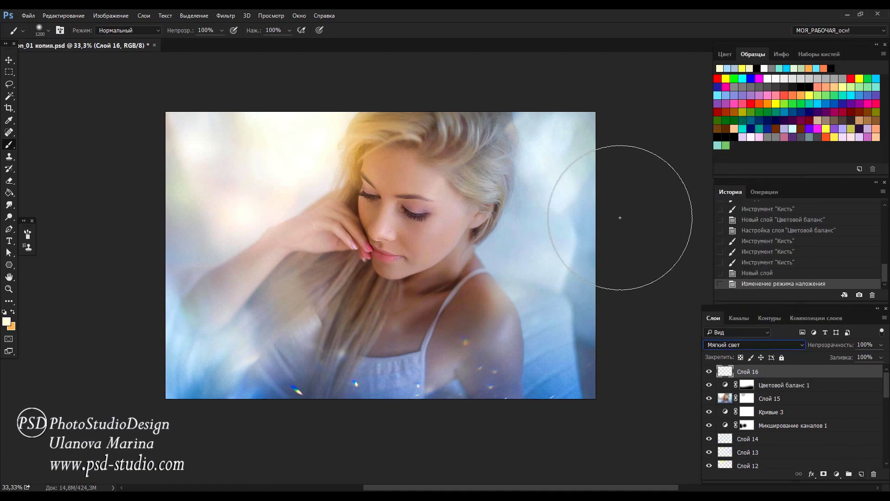
Paint white at 10% brush opacity over the forehead and cheek on the Soft Light layer, reducing the brush size for smaller facial highlights.
click(13, 312)
click(4, 312)
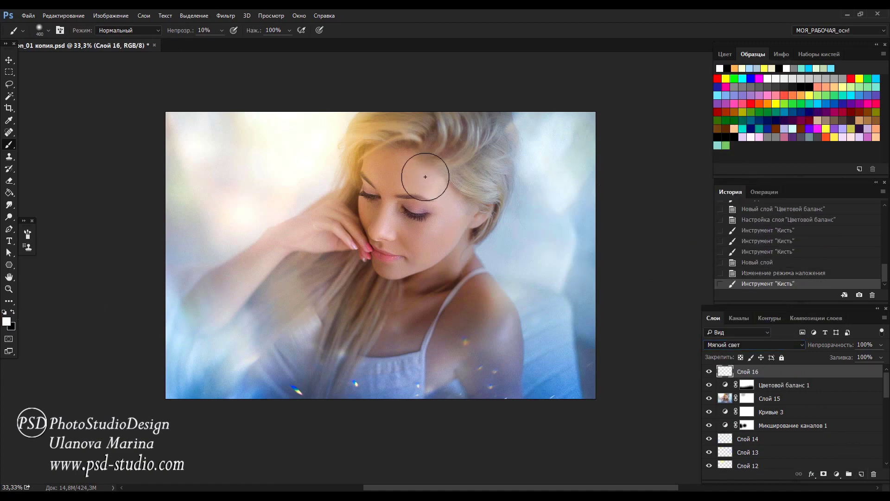
drag(417, 169, 433, 230)
click(433, 230)
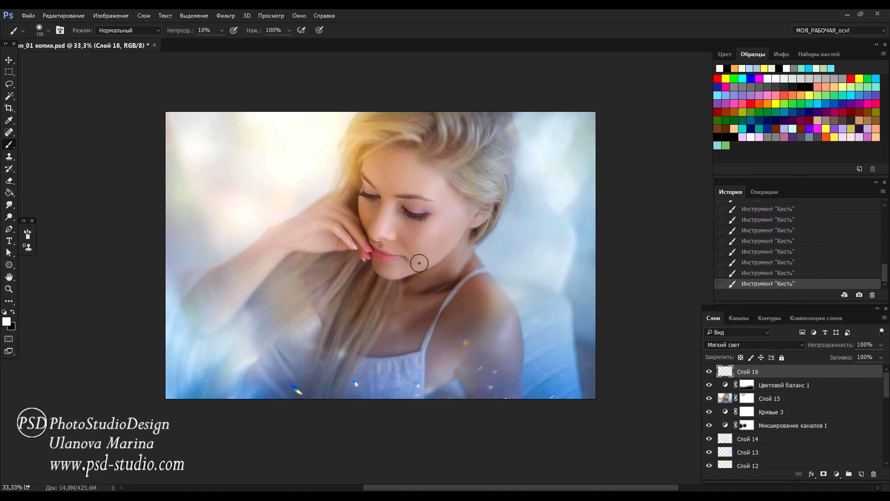
key(bracketleft)
key(bracketleft)
key(bracketleft)
key(bracketleft)
key(v)
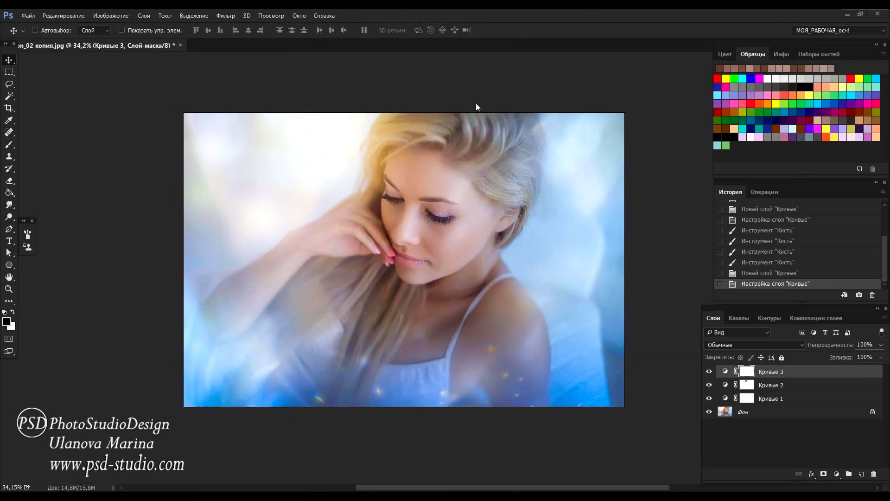
Select the background of the second portrait file, hide its three Curves layers, and check the document's colour mode.
click(772, 412)
drag(709, 372, 726, 355)
click(105, 13)
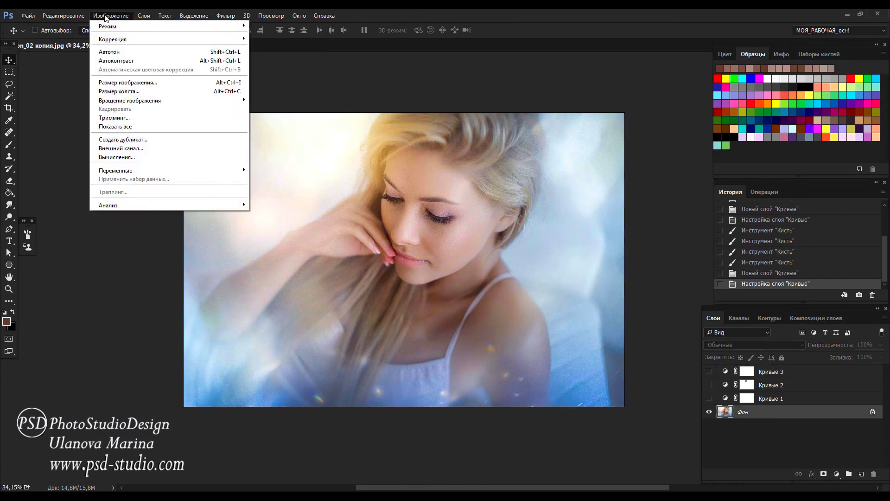
mouse_move(113, 28)
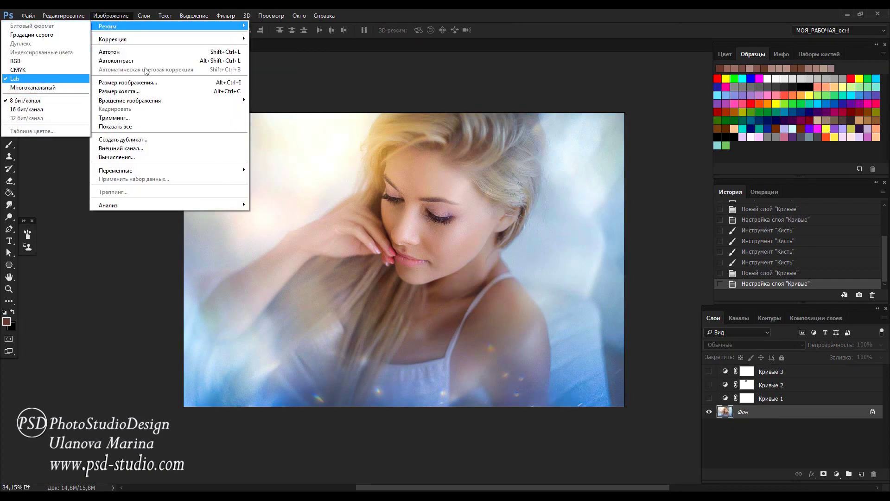
click(511, 17)
Show the Curves layer directly above the background and examine its b channel curve.
click(709, 398)
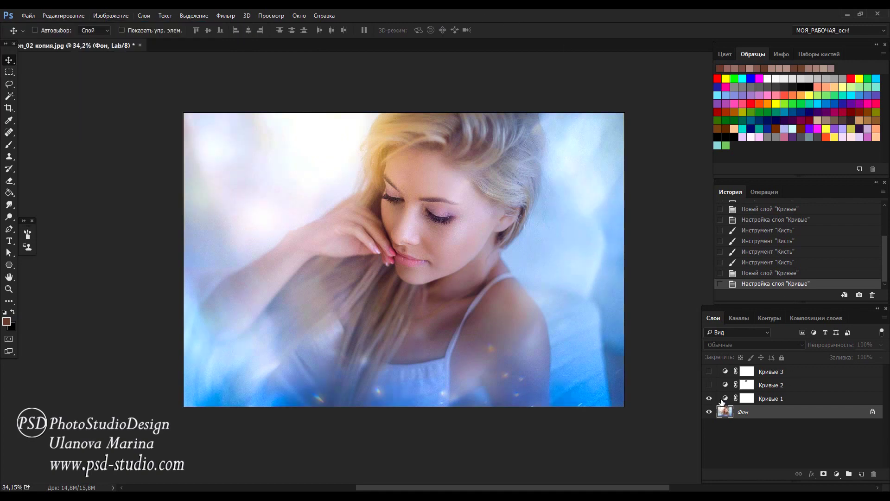
double_click(725, 398)
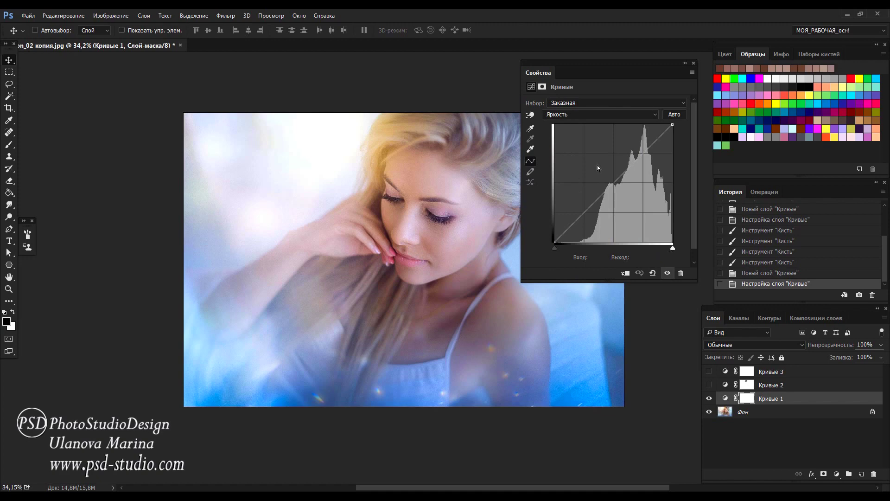
click(590, 113)
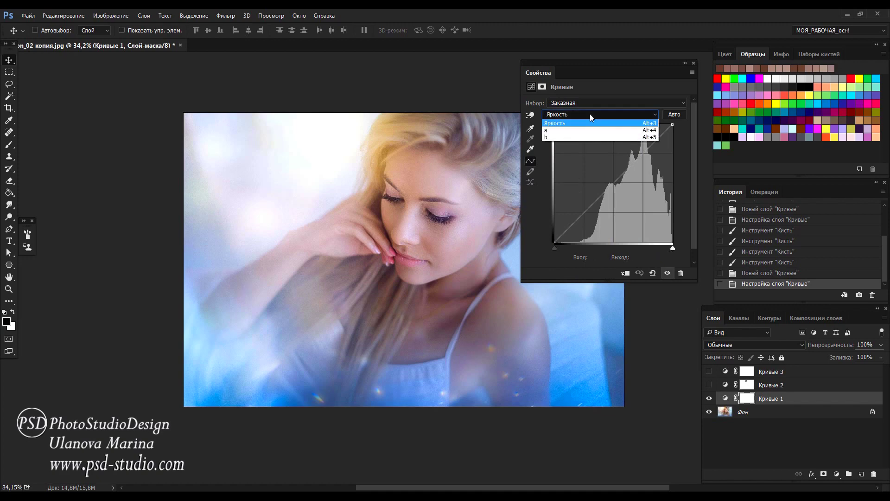
click(575, 136)
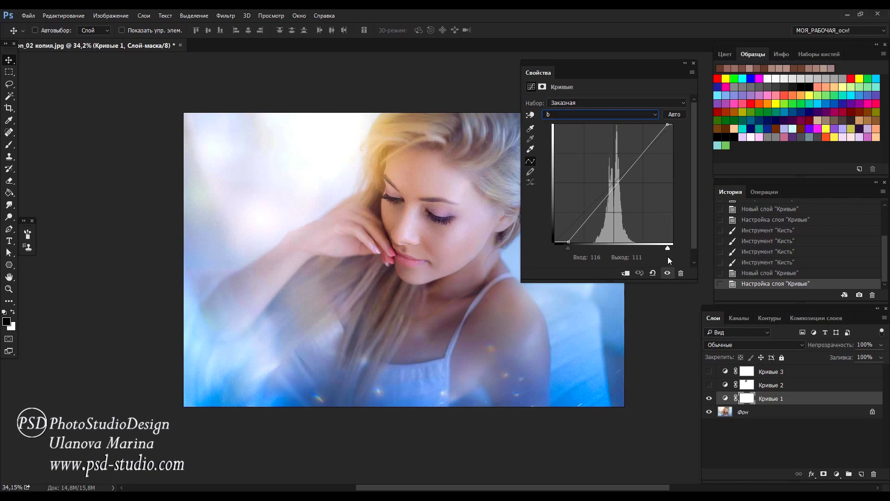
click(696, 63)
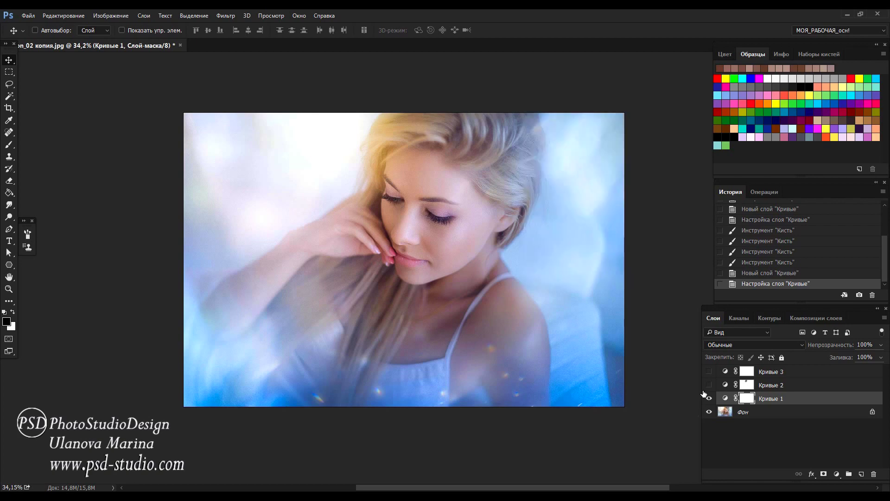
Show the middle Curves layer, Кривые 2, and examine its b channel curve.
click(709, 385)
double_click(725, 385)
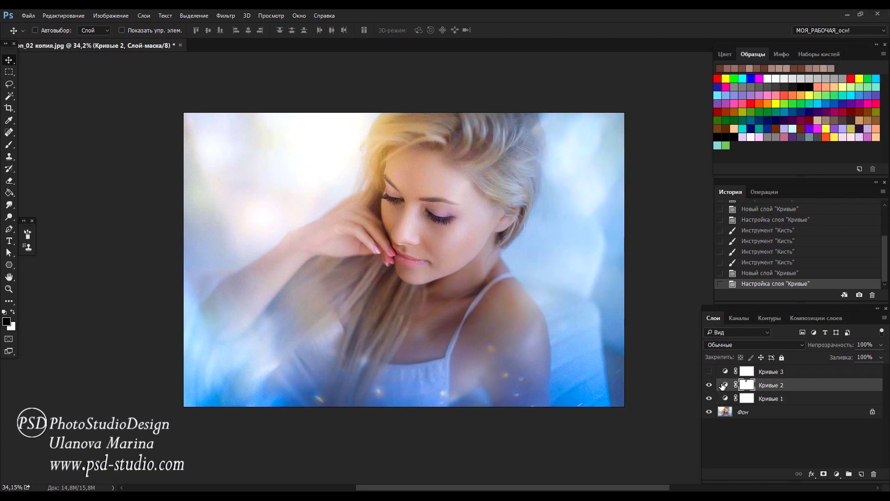
click(587, 116)
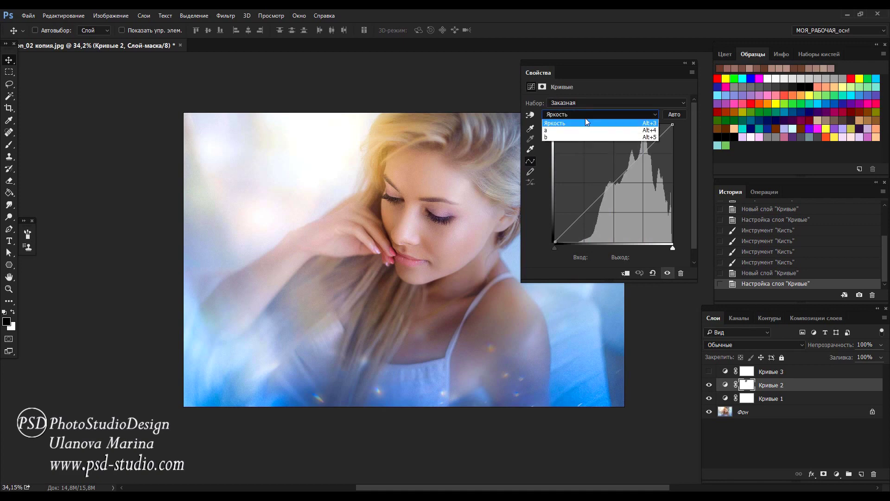
click(567, 138)
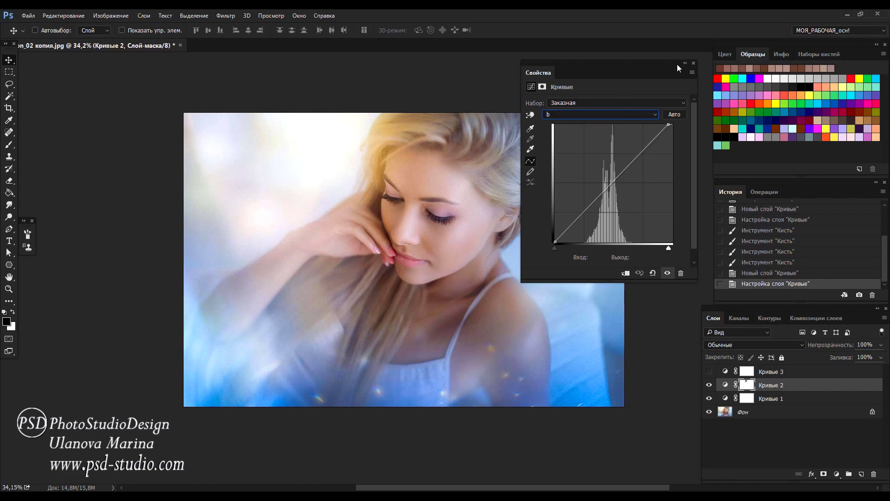
click(693, 64)
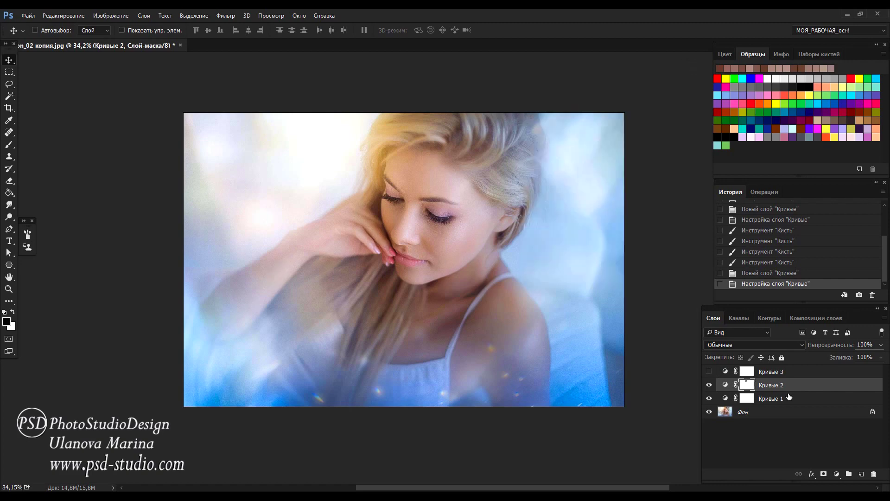
Show the topmost Curves layer, Кривые 3, examine its a channel curve, and look over the final image.
click(709, 371)
double_click(724, 371)
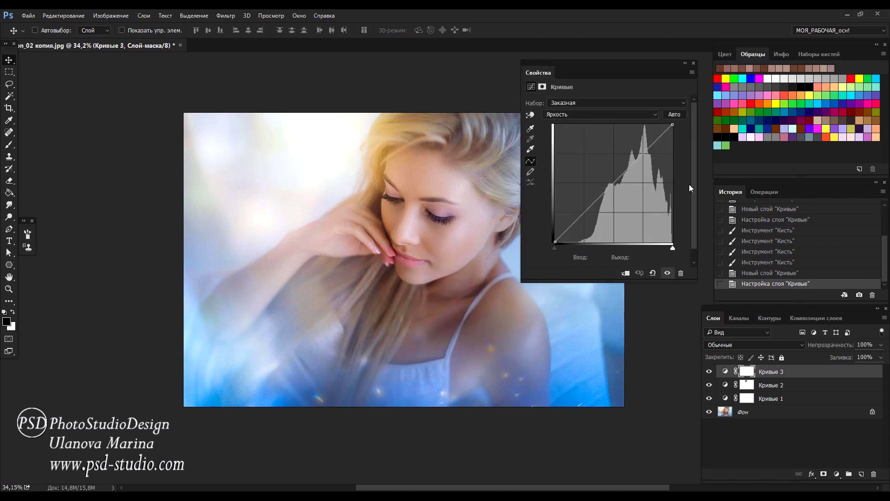
click(603, 114)
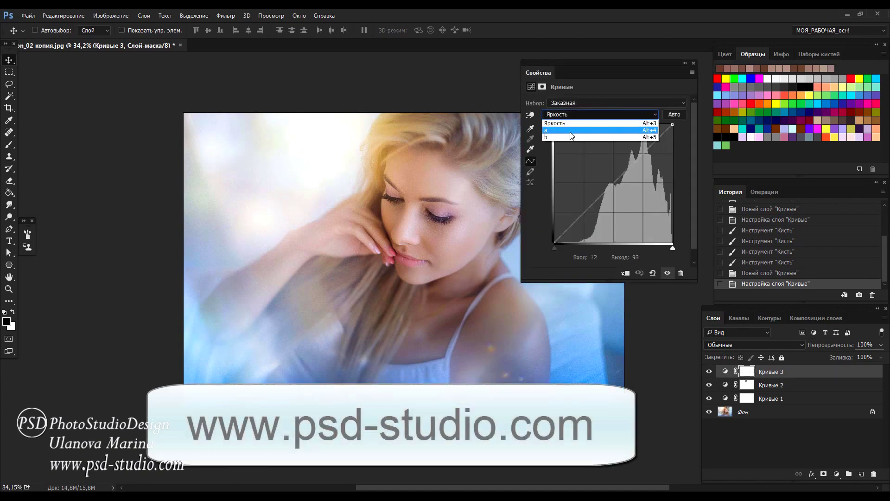
click(565, 124)
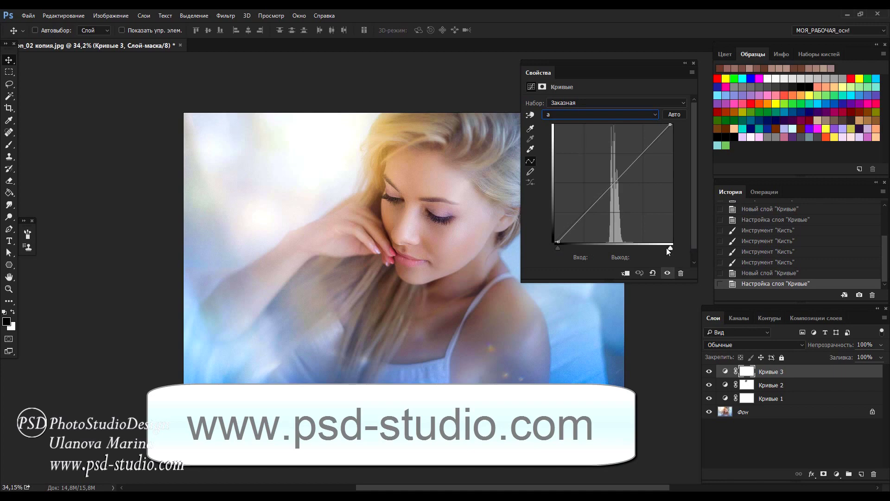
click(693, 63)
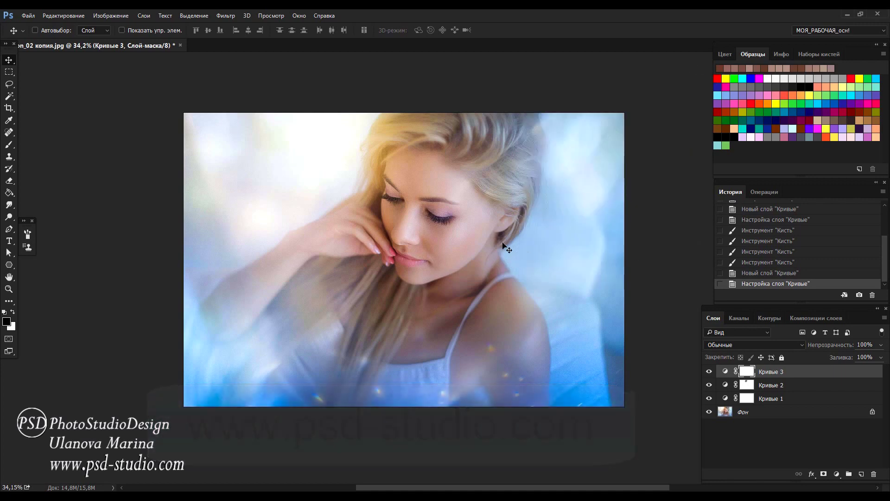
scroll(499, 252, up, 1)
scroll(497, 251, down, 1)
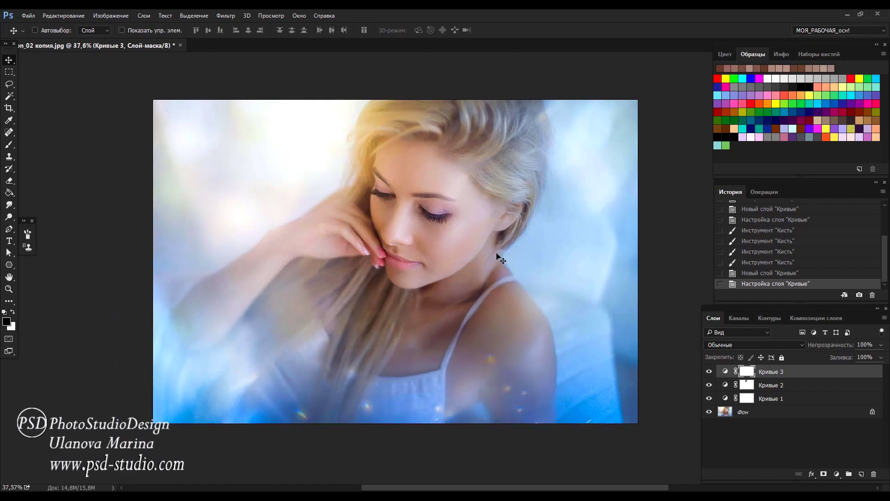